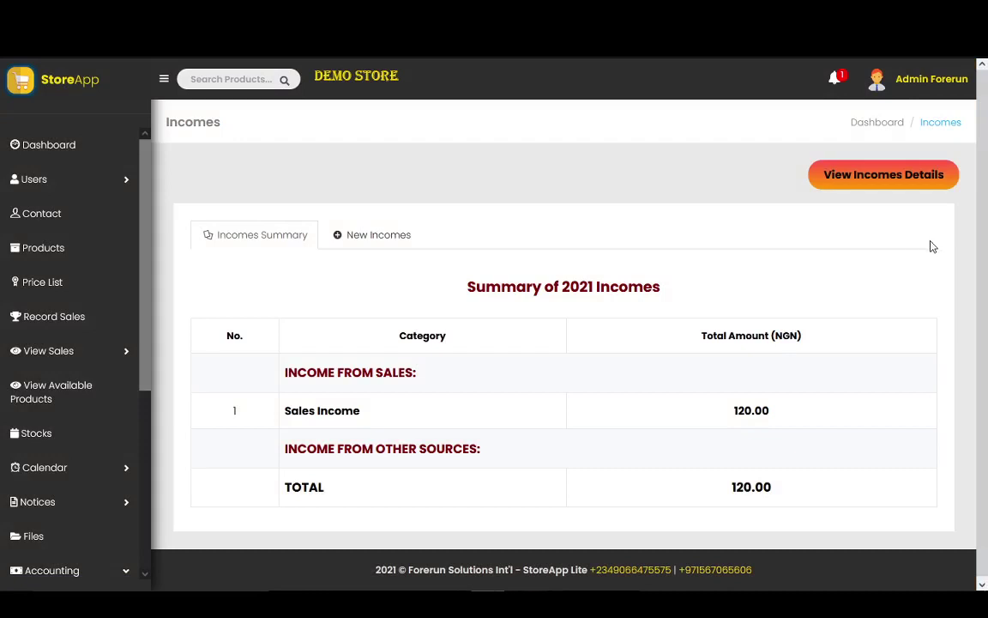
Step: Open the blank form for recording a new income
{"action": "scroll", "coordinate": [987, 232], "scroll_direction": "down", "scroll_amount": 1}
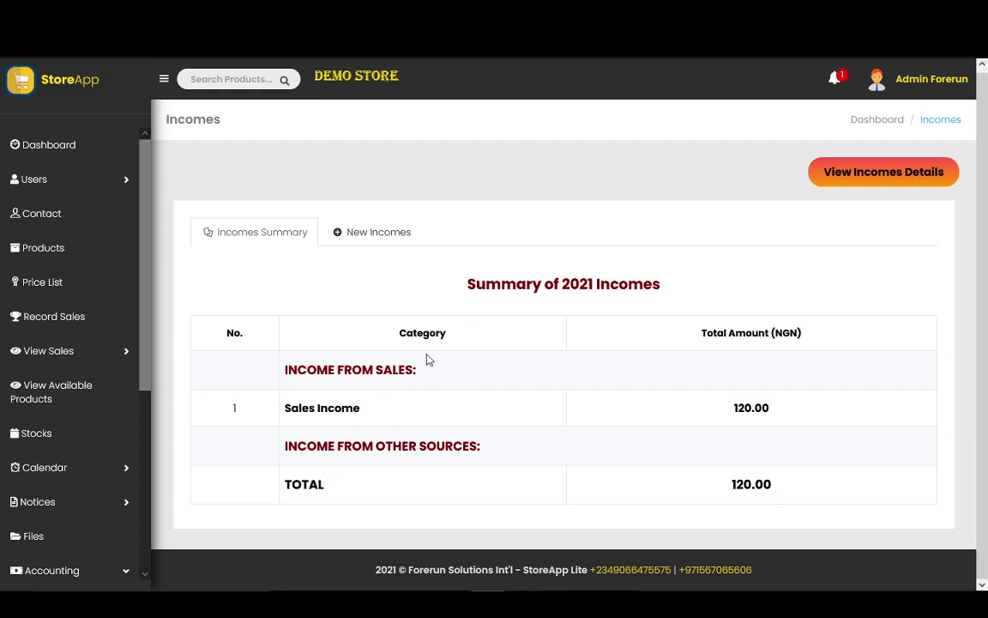
{"action": "left_click", "coordinate": [369, 230]}
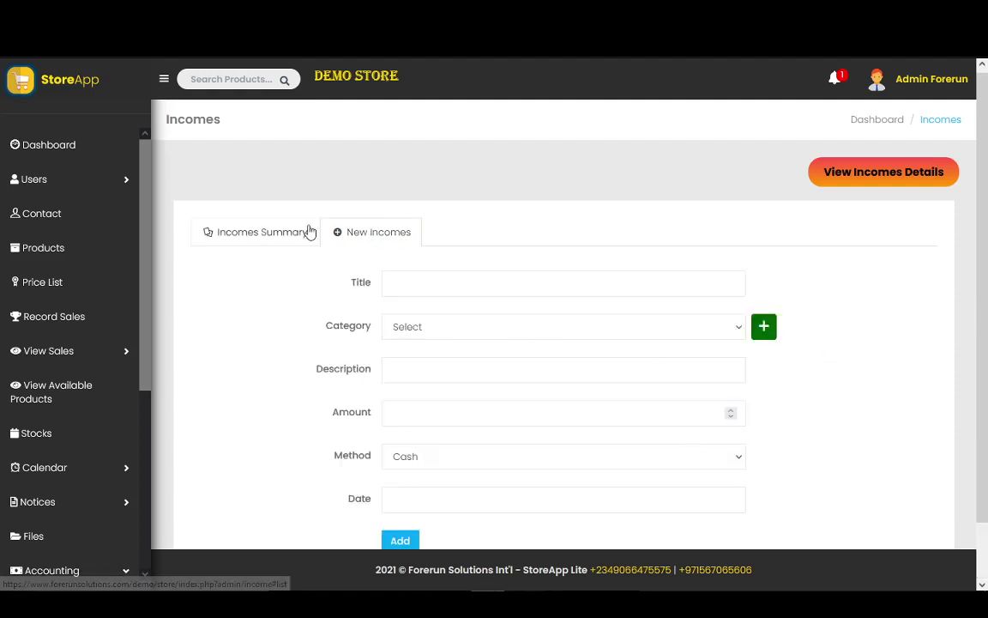
{"action": "left_click", "coordinate": [671, 336]}
{"action": "left_click", "coordinate": [952, 225]}
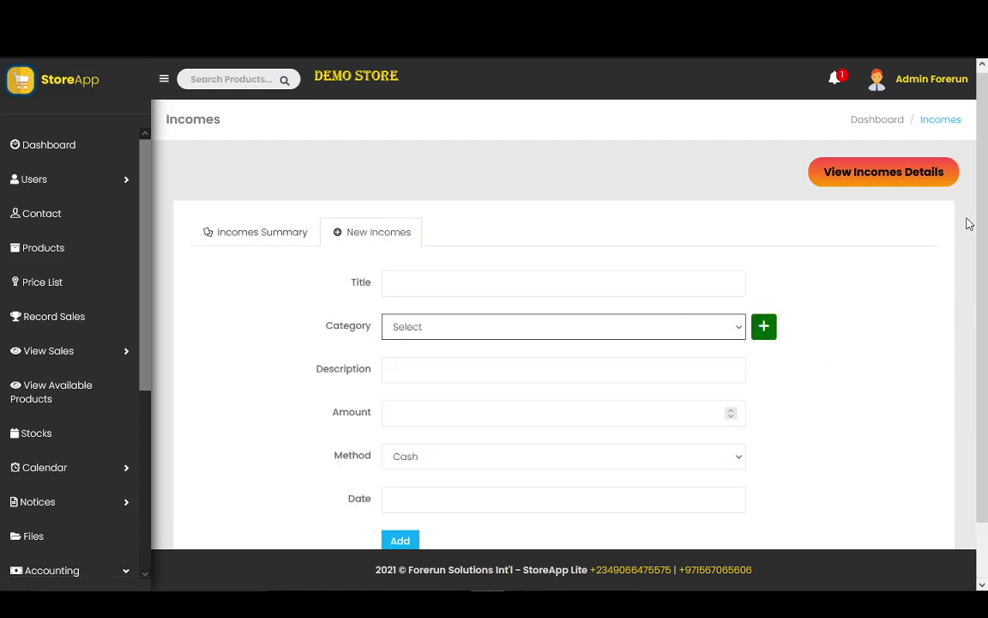
{"action": "scroll", "coordinate": [893, 276], "scroll_direction": "down", "scroll_amount": 1}
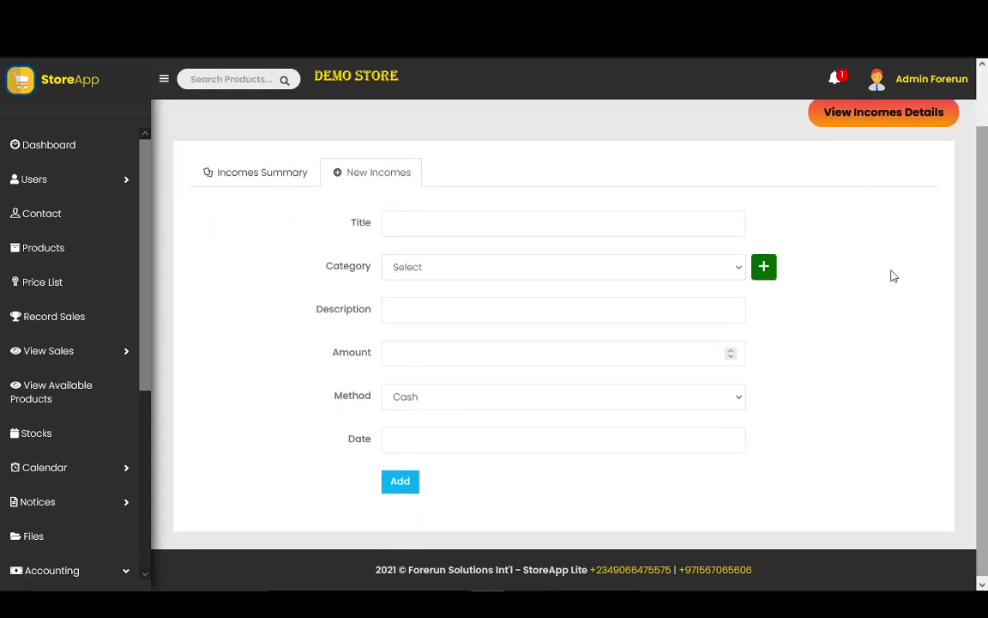
Step: Examine the choices in the new income form's Category list and the control for adding a category
{"action": "left_click", "coordinate": [484, 271]}
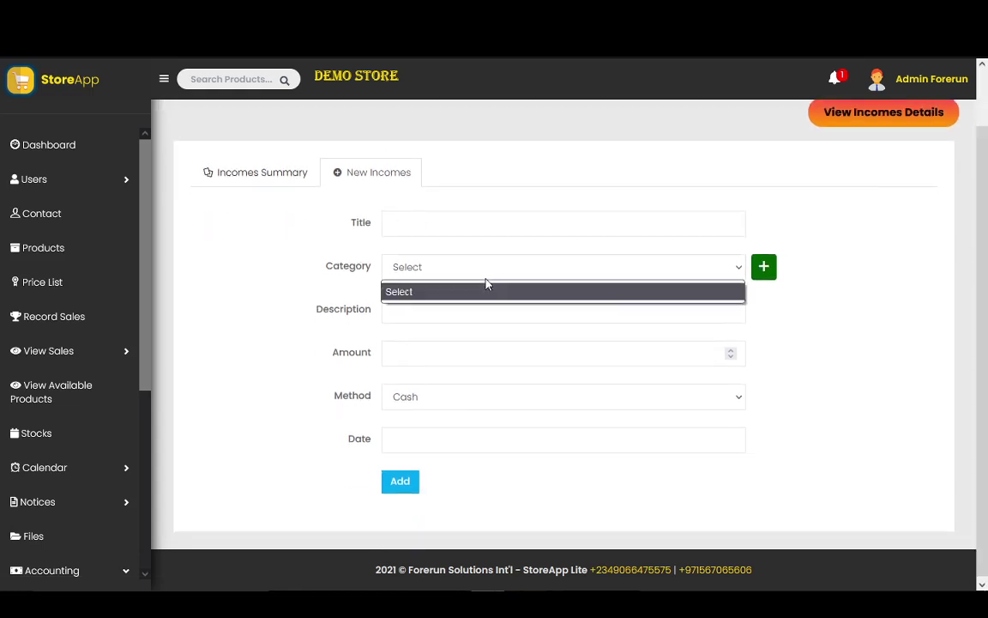
{"action": "left_click", "coordinate": [888, 320]}
{"action": "left_click", "coordinate": [696, 276]}
{"action": "left_click", "coordinate": [838, 309]}
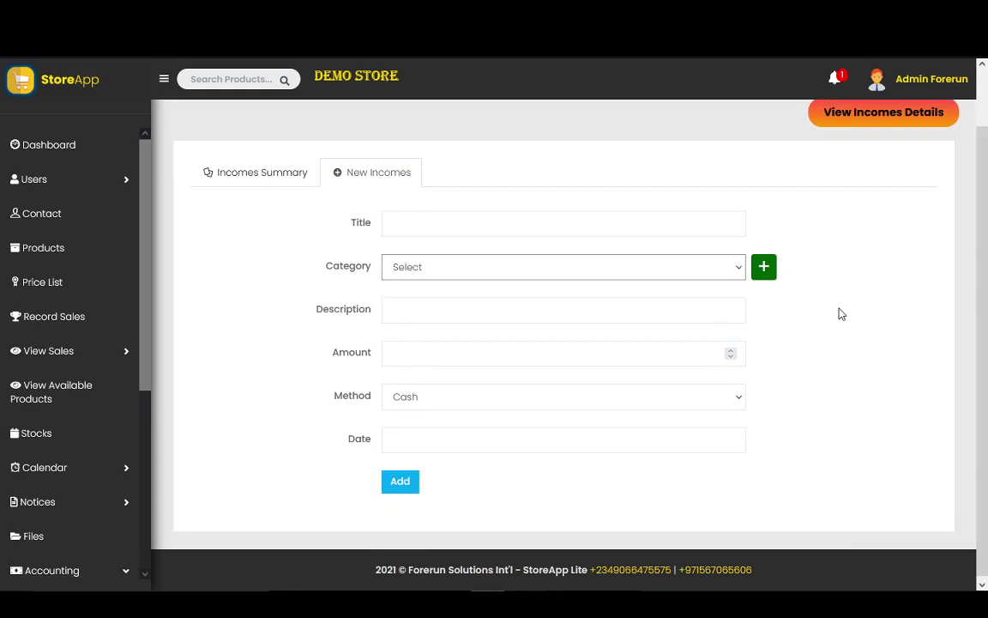
{"action": "left_click", "coordinate": [737, 271]}
{"action": "left_click", "coordinate": [792, 335]}
{"action": "left_click", "coordinate": [576, 275]}
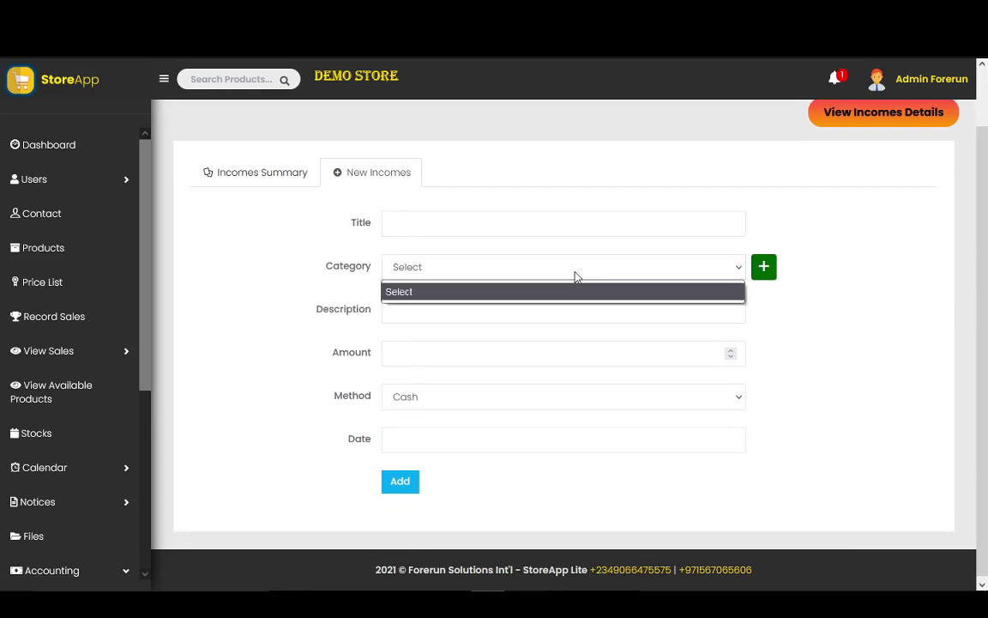
{"action": "left_click", "coordinate": [792, 303]}
{"action": "left_click", "coordinate": [686, 266]}
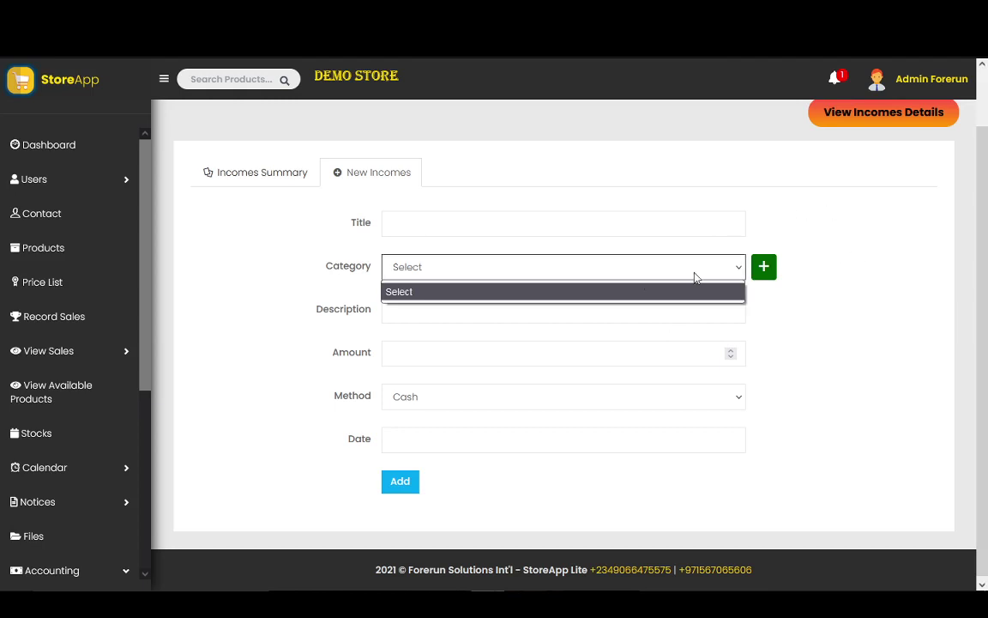
{"action": "left_click", "coordinate": [737, 302]}
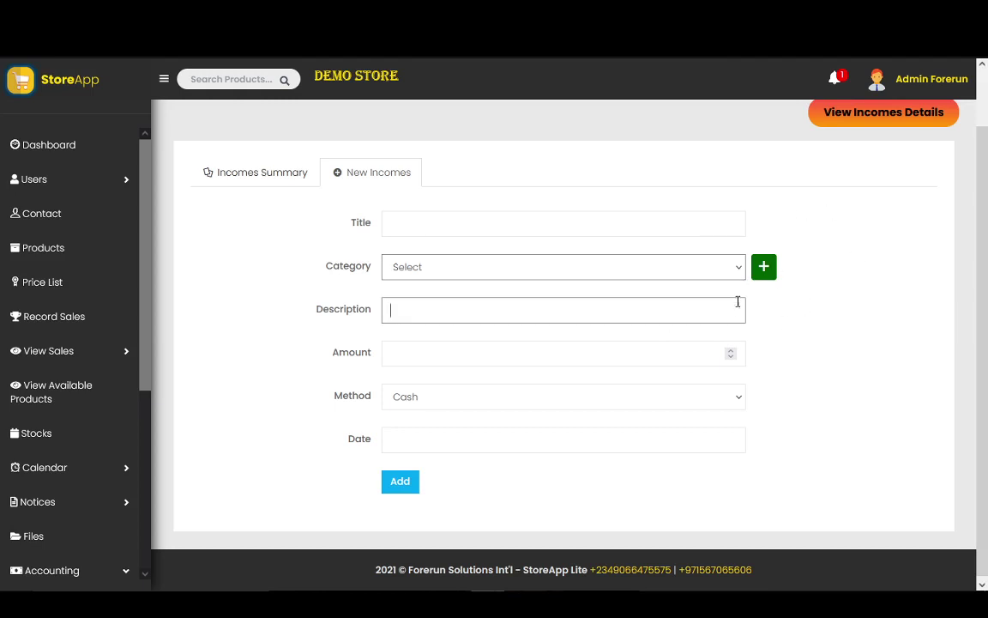
{"action": "left_click", "coordinate": [613, 269]}
{"action": "left_click", "coordinate": [792, 308]}
{"action": "left_click", "coordinate": [622, 273]}
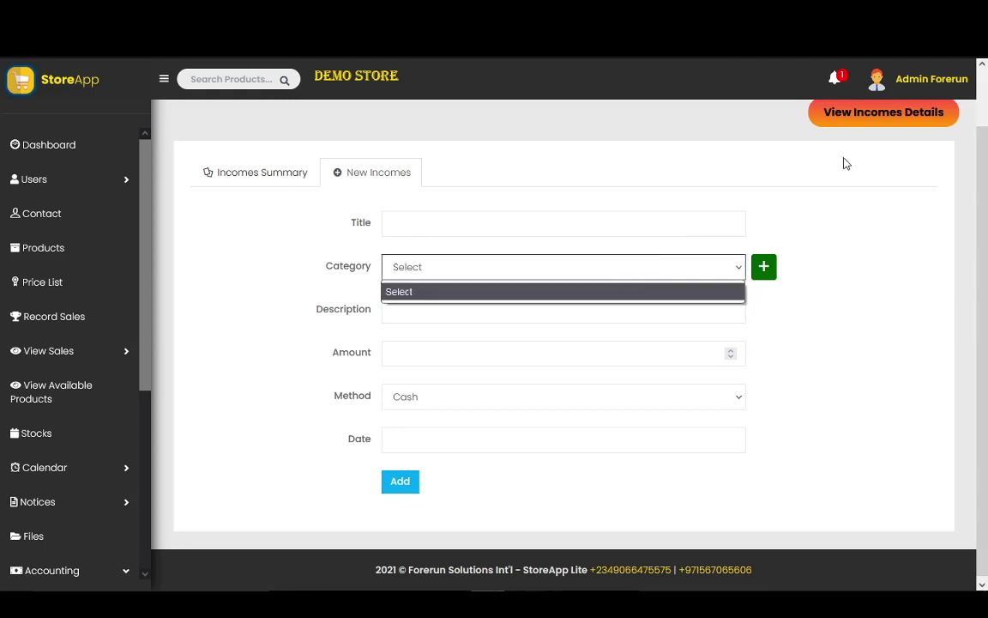
{"action": "left_click", "coordinate": [842, 214]}
{"action": "left_click", "coordinate": [675, 271]}
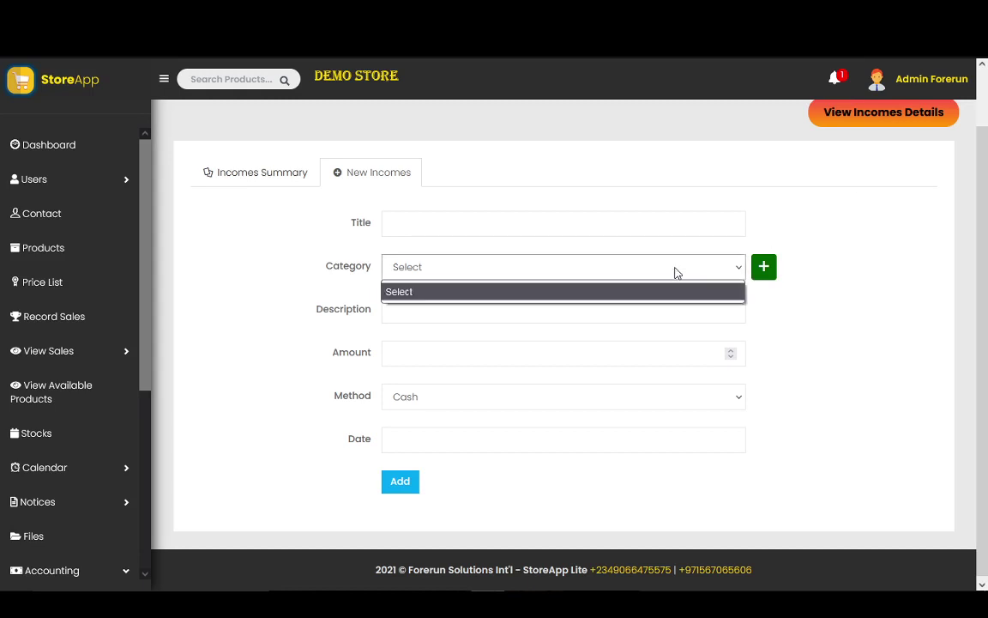
{"action": "left_click", "coordinate": [766, 270]}
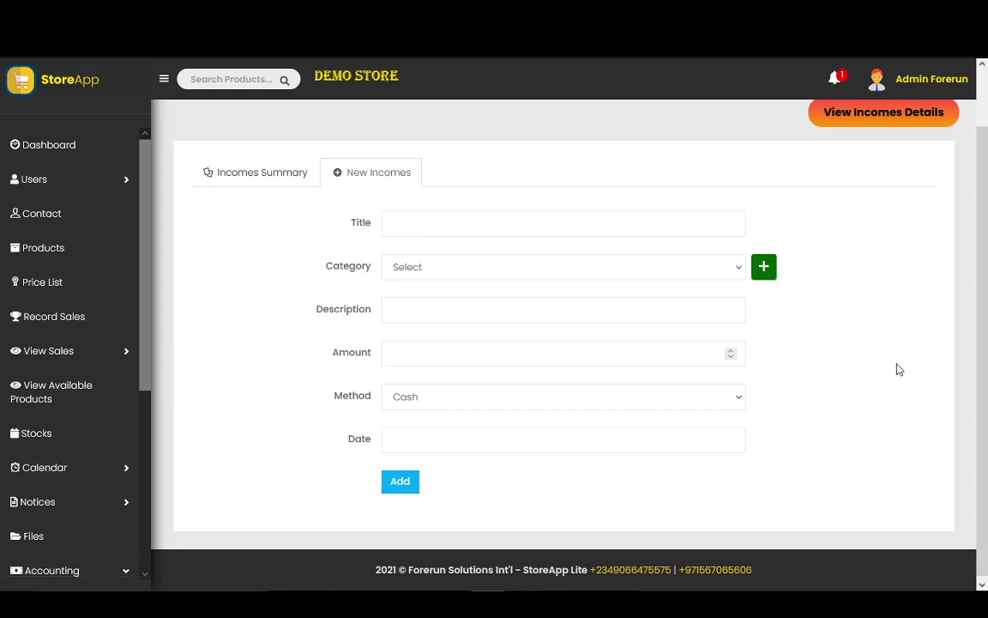
{"action": "left_click", "coordinate": [549, 267]}
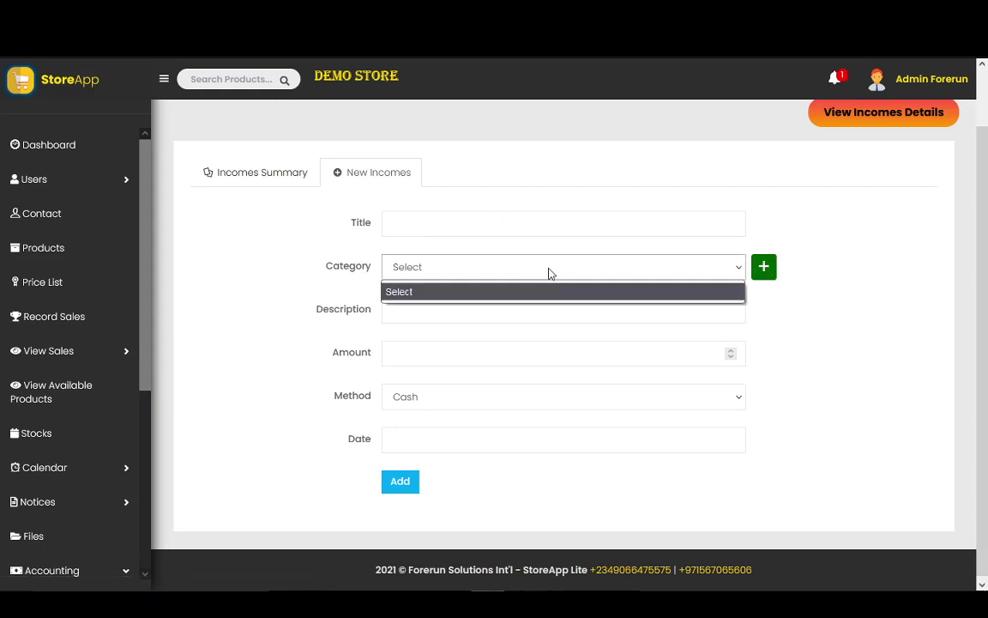
{"action": "left_click", "coordinate": [709, 256]}
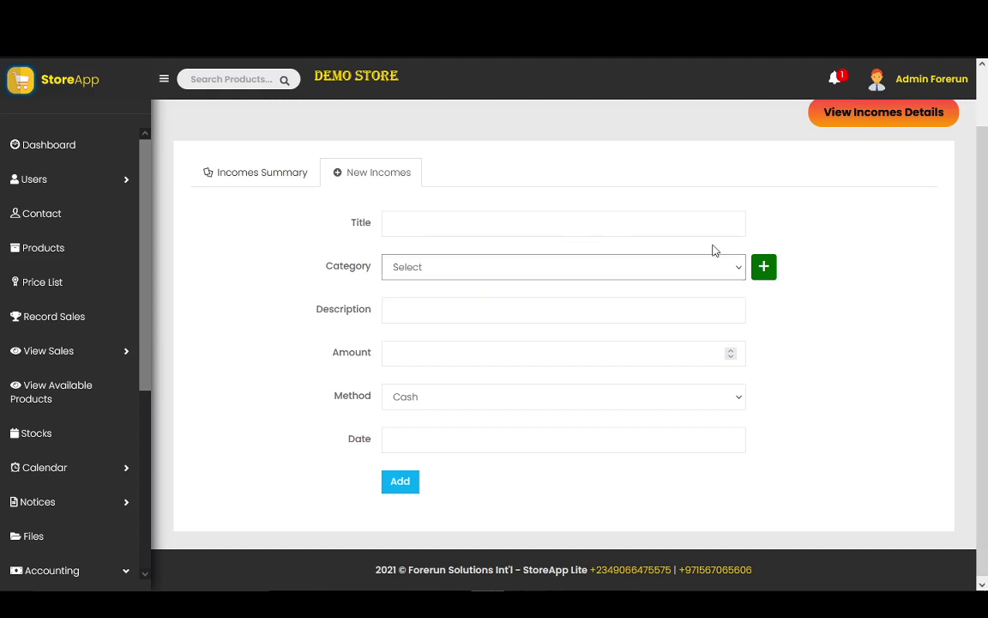
{"action": "left_click", "coordinate": [498, 268]}
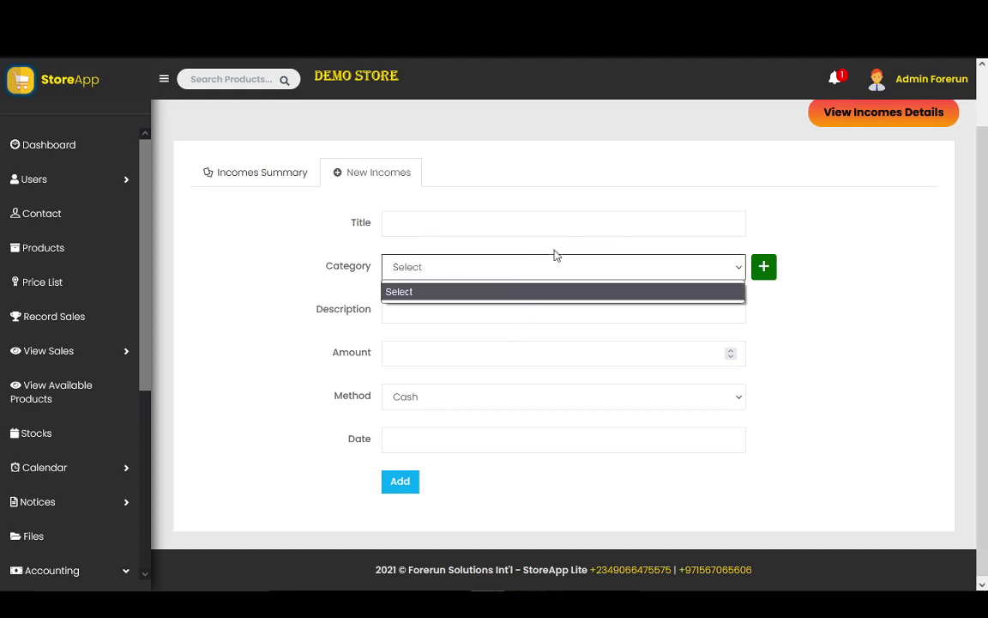
{"action": "left_click", "coordinate": [809, 343]}
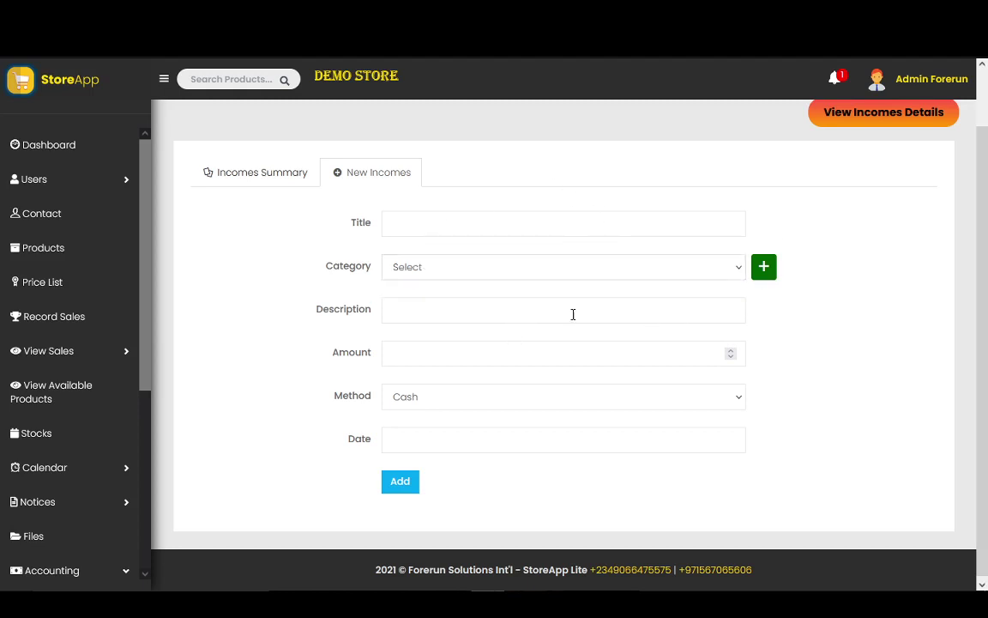
Step: Examine the new income form's Title, Category, Description, Amount, Method and Date fields, including the payment methods and date picker
{"action": "left_click", "coordinate": [401, 226]}
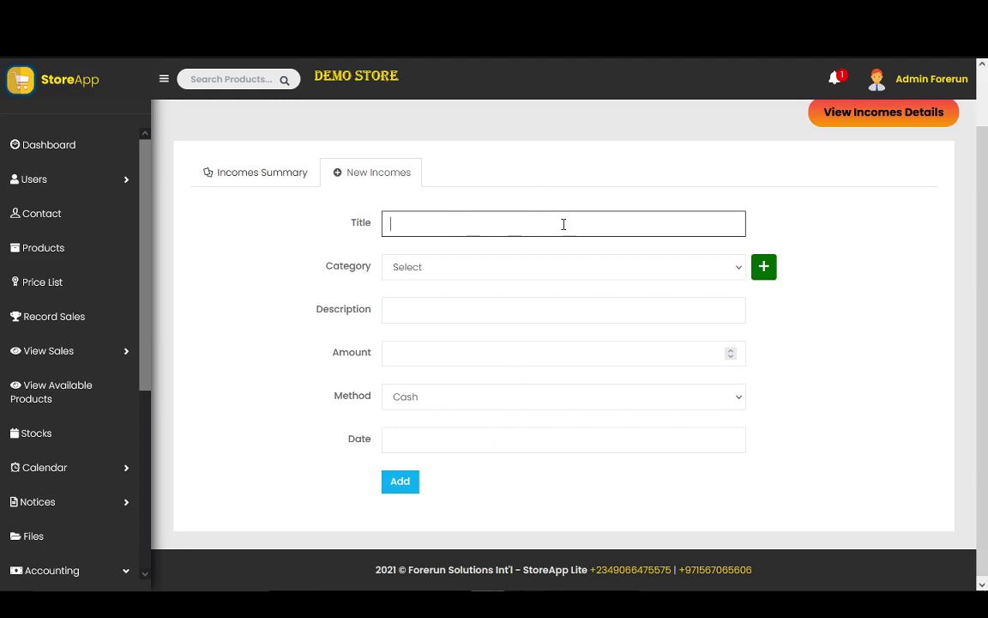
{"action": "left_click", "coordinate": [566, 265]}
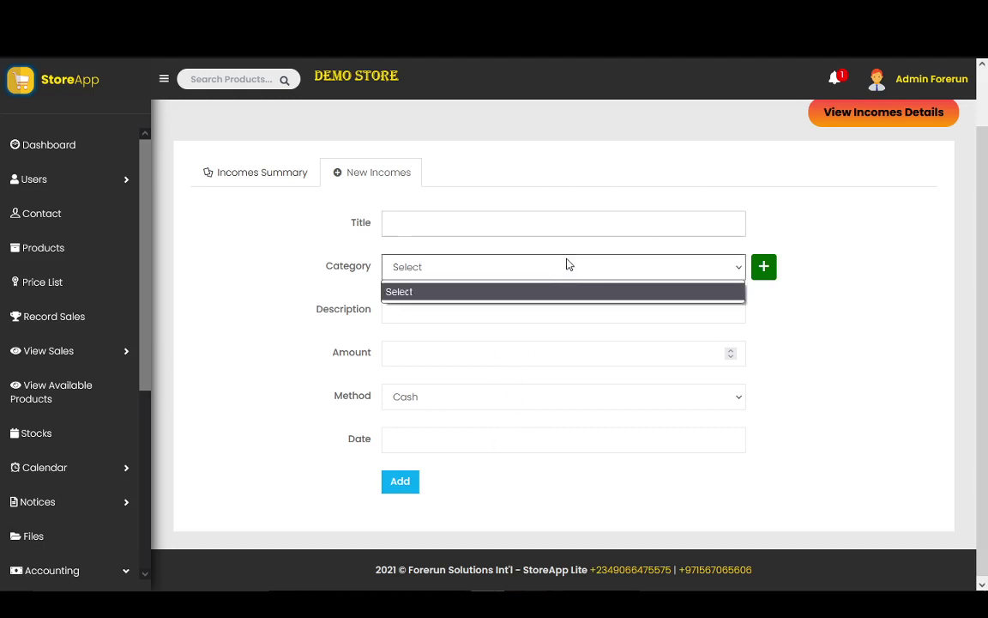
{"action": "left_click", "coordinate": [805, 336]}
{"action": "left_click", "coordinate": [406, 311]}
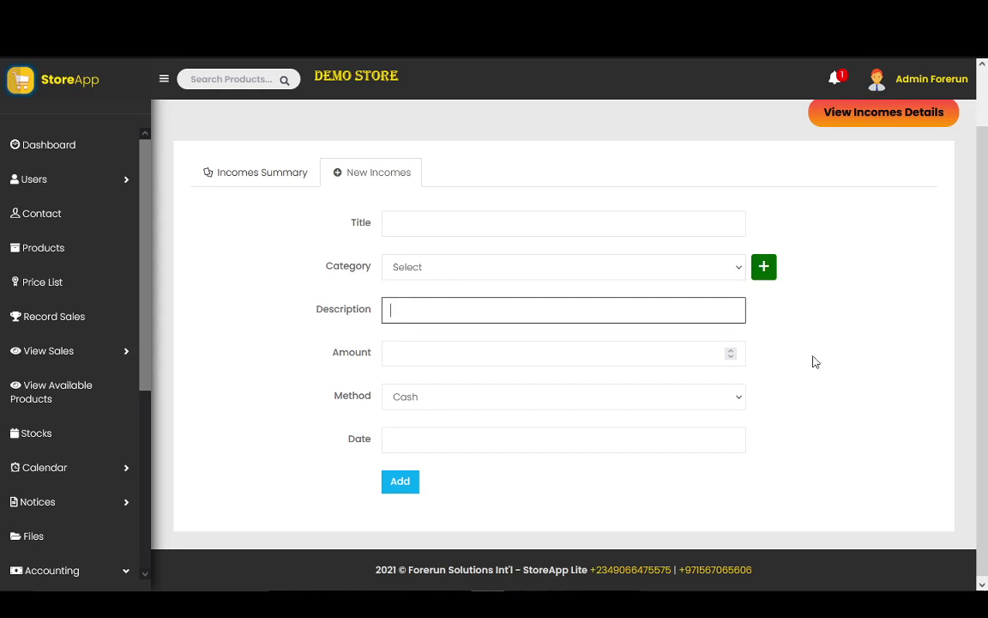
{"action": "left_click", "coordinate": [699, 342]}
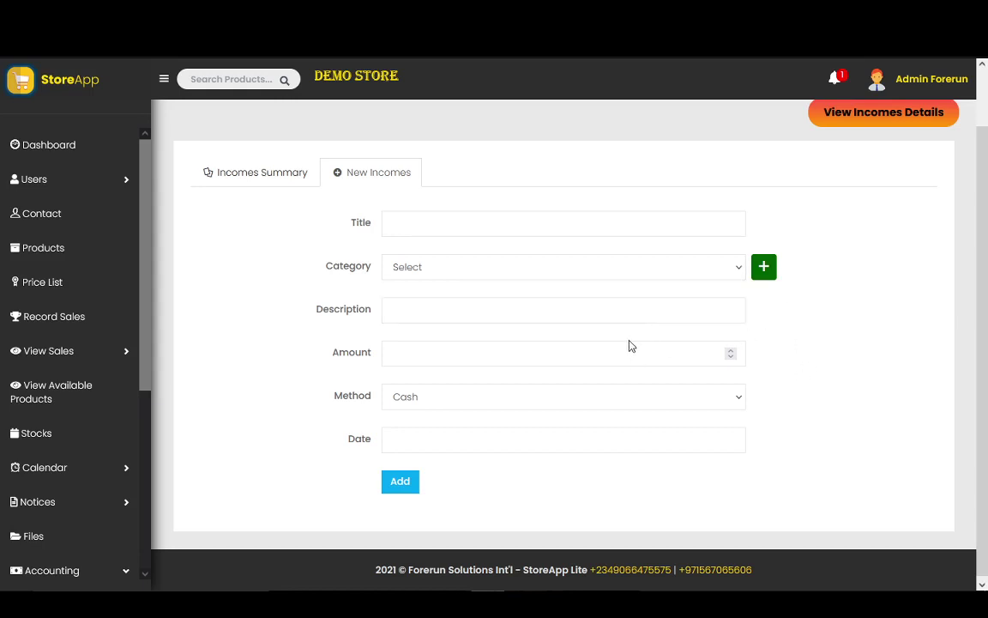
{"action": "left_click", "coordinate": [564, 350]}
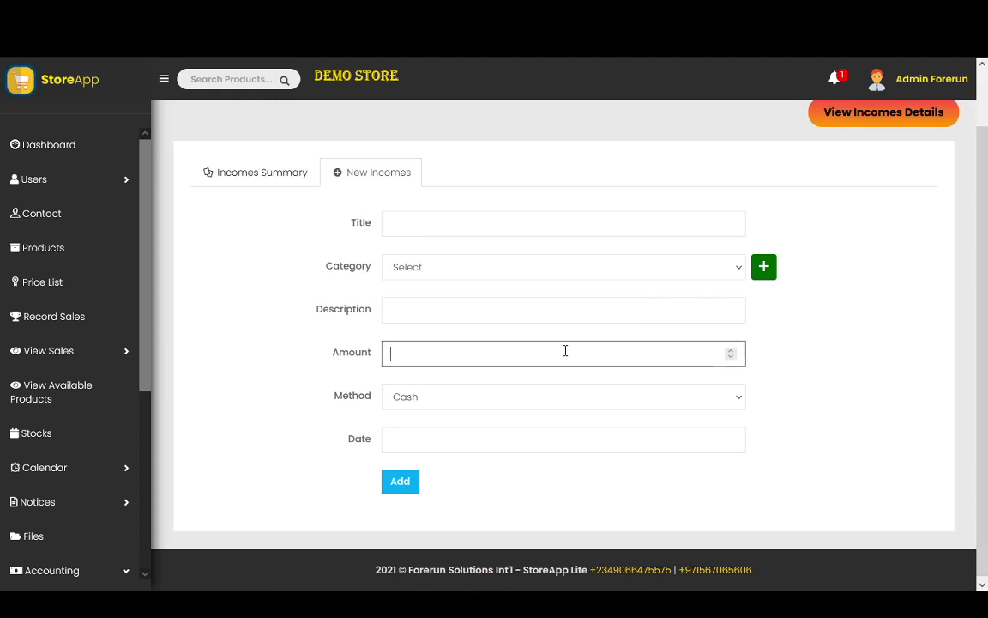
{"action": "left_click", "coordinate": [759, 343]}
{"action": "left_click", "coordinate": [433, 353]}
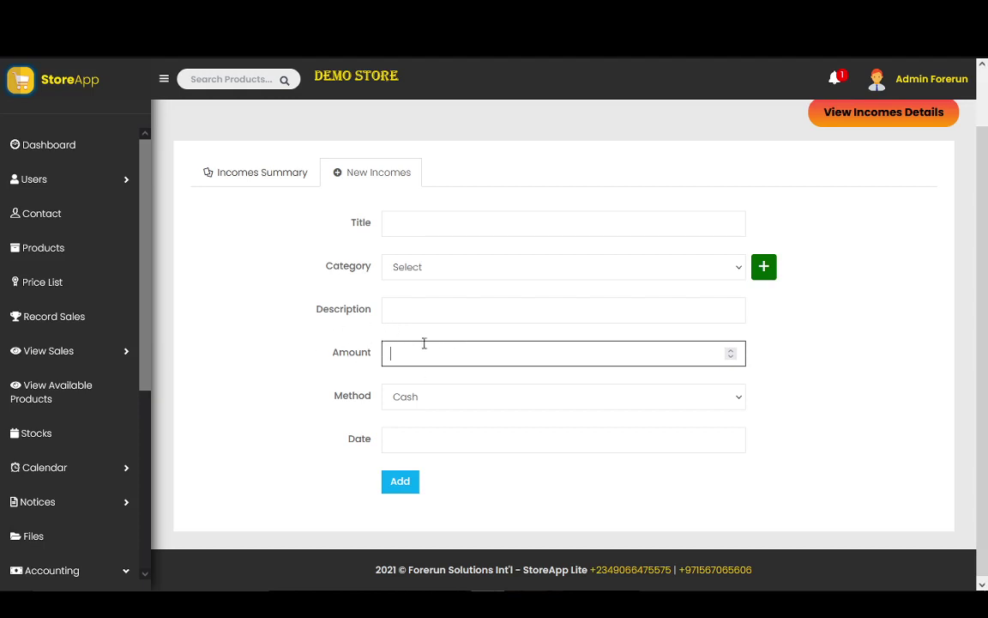
{"action": "left_click", "coordinate": [564, 396]}
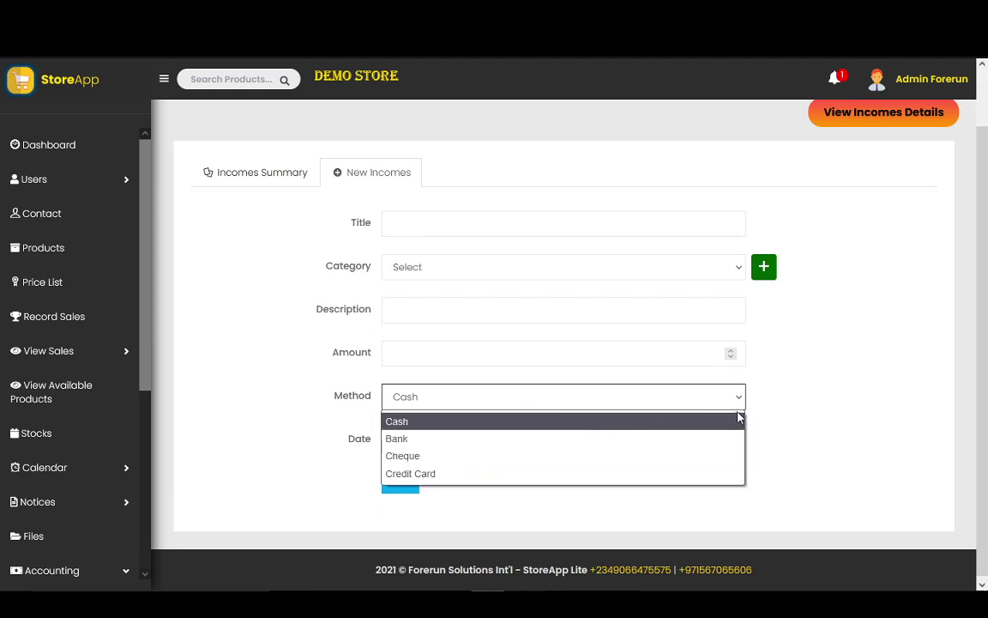
{"action": "left_click", "coordinate": [527, 384]}
{"action": "left_click", "coordinate": [421, 437]}
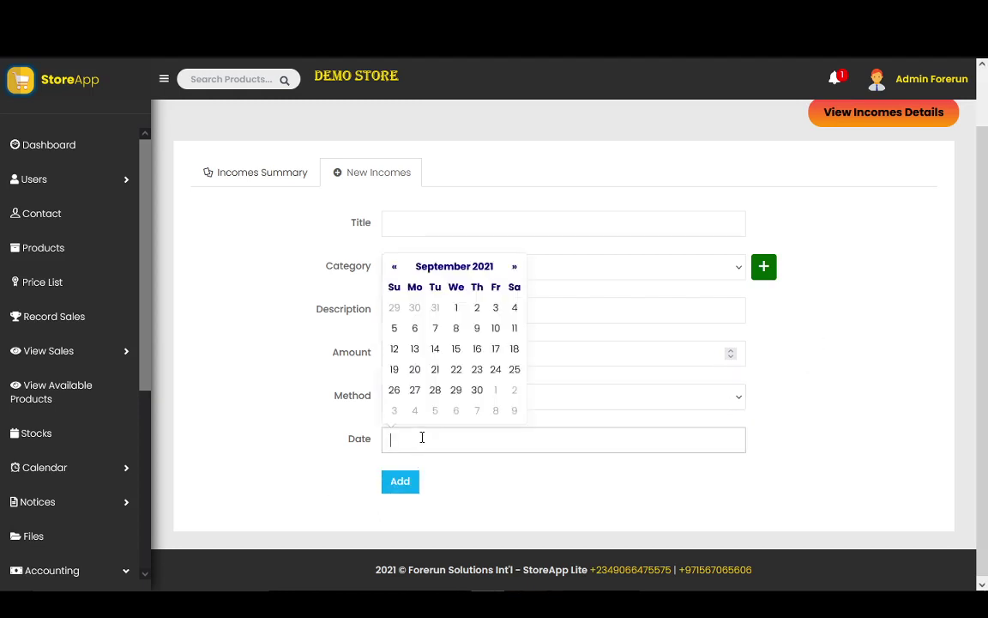
{"action": "left_click", "coordinate": [405, 482]}
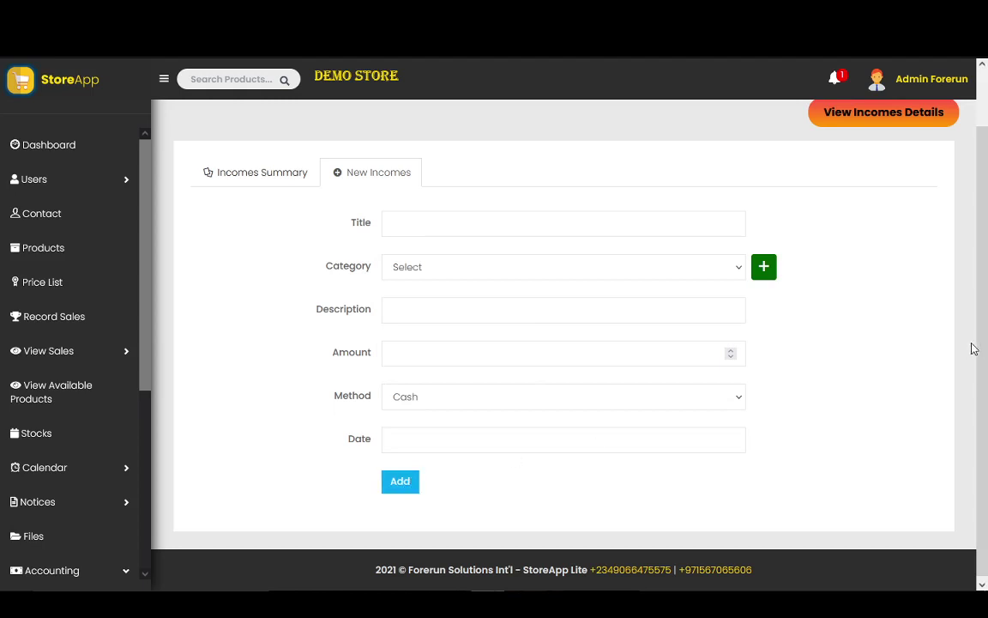
Step: Open the incomes details and examine the 2021 Sales Incomes table by week and month, down to its total row
{"action": "left_click_drag", "start_coordinate": [982, 346], "coordinate": [982, 274]}
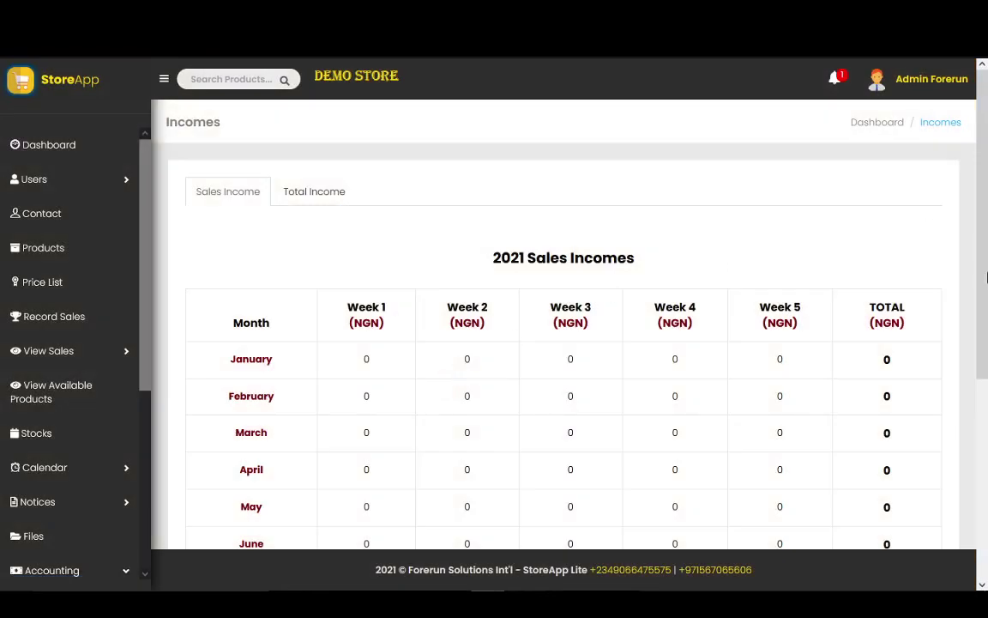
{"action": "left_click_drag", "start_coordinate": [984, 244], "coordinate": [986, 204]}
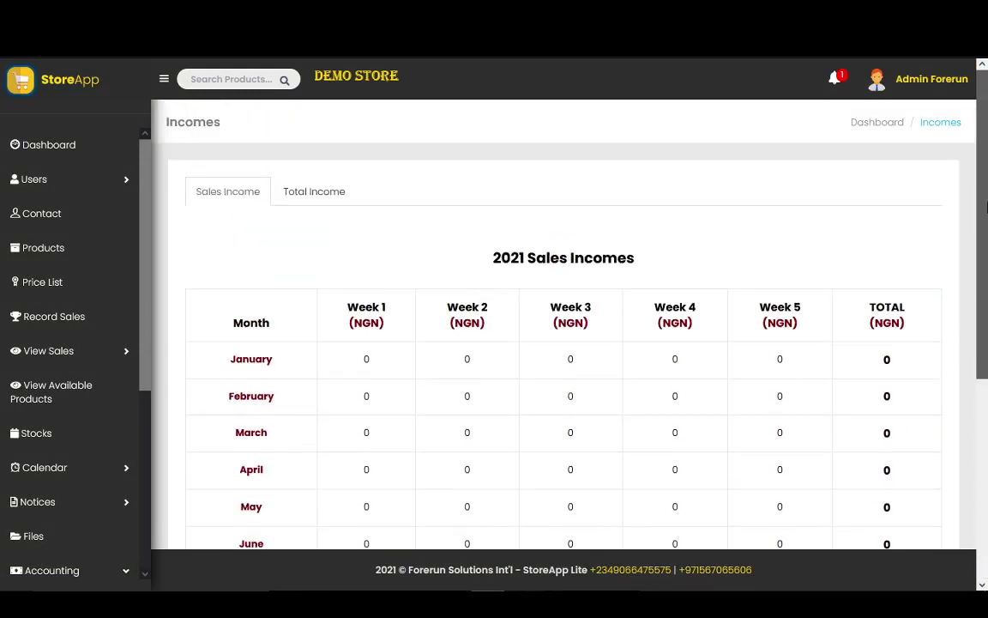
{"action": "left_click_drag", "start_coordinate": [987, 219], "coordinate": [972, 195]}
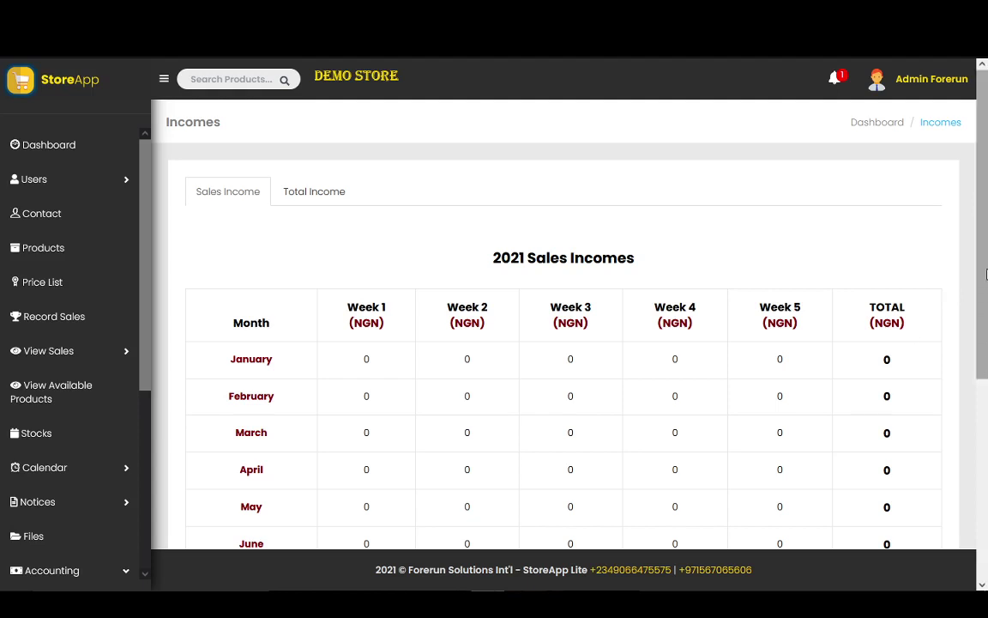
{"action": "left_click_drag", "start_coordinate": [987, 275], "coordinate": [984, 536]}
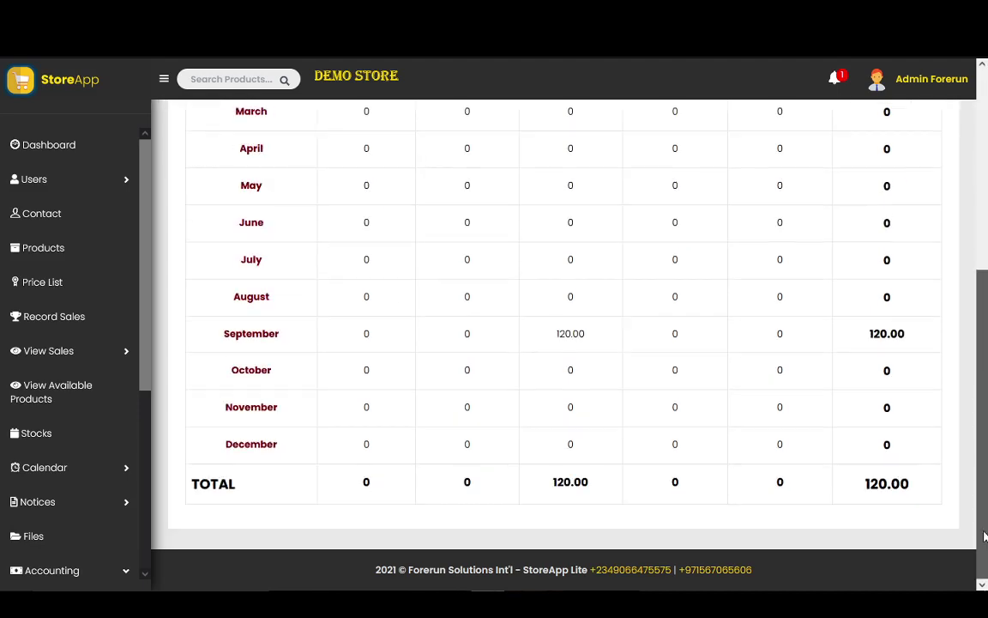
{"action": "left_click_drag", "start_coordinate": [985, 486], "coordinate": [985, 314]}
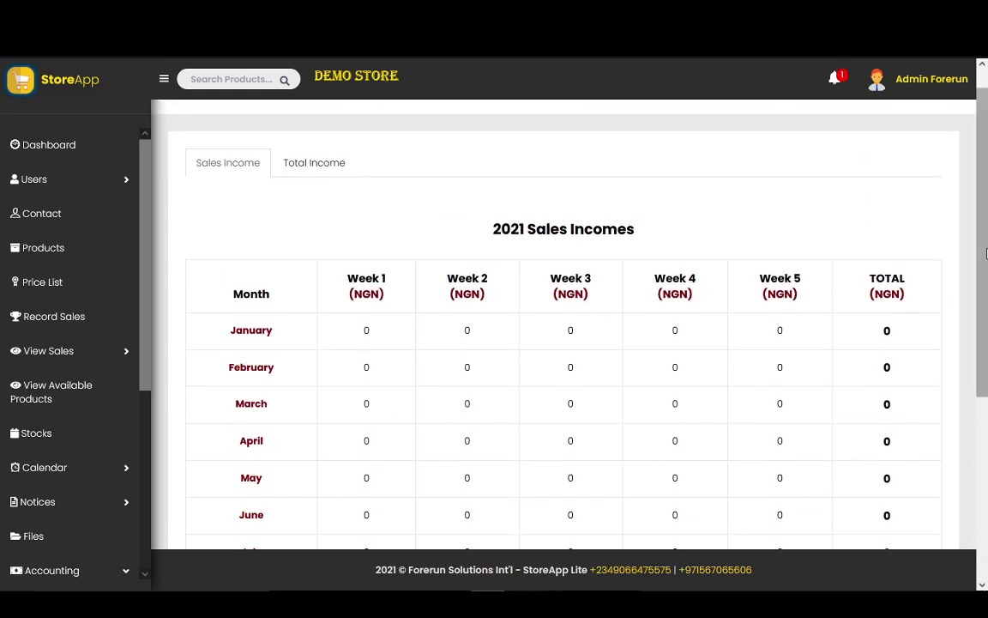
{"action": "left_click_drag", "start_coordinate": [986, 240], "coordinate": [987, 414]}
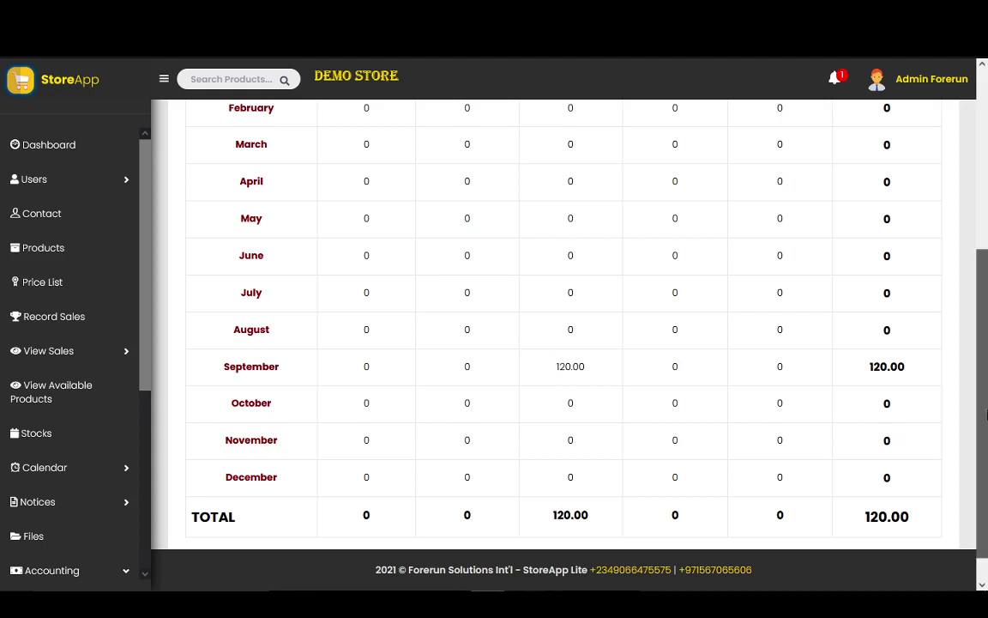
{"action": "scroll", "coordinate": [459, 287], "scroll_direction": "up", "scroll_amount": 4}
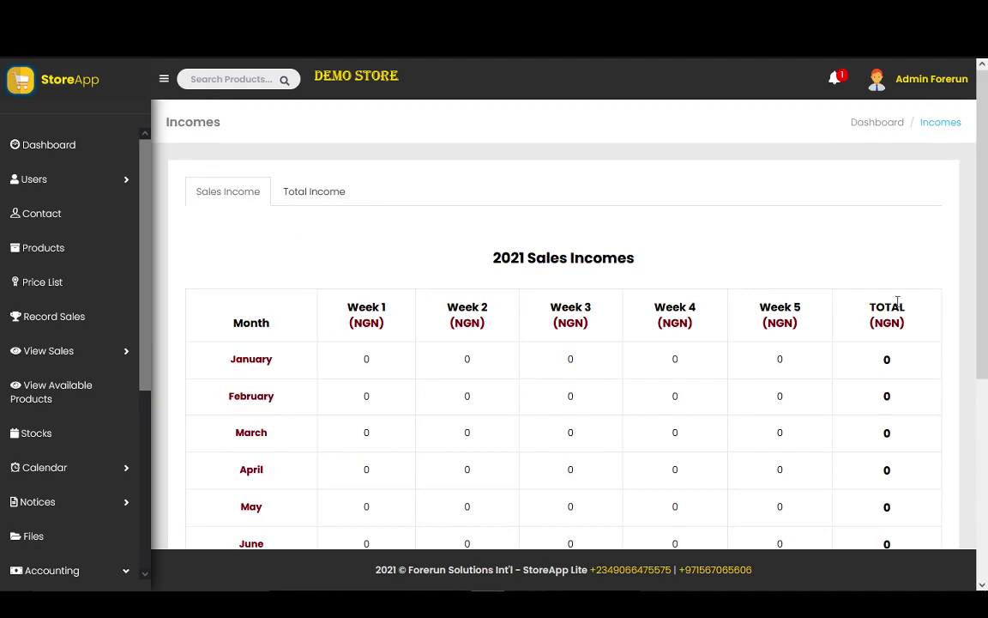
{"action": "scroll", "coordinate": [898, 301], "scroll_direction": "down", "scroll_amount": 3}
{"action": "scroll", "coordinate": [656, 280], "scroll_direction": "up", "scroll_amount": 3}
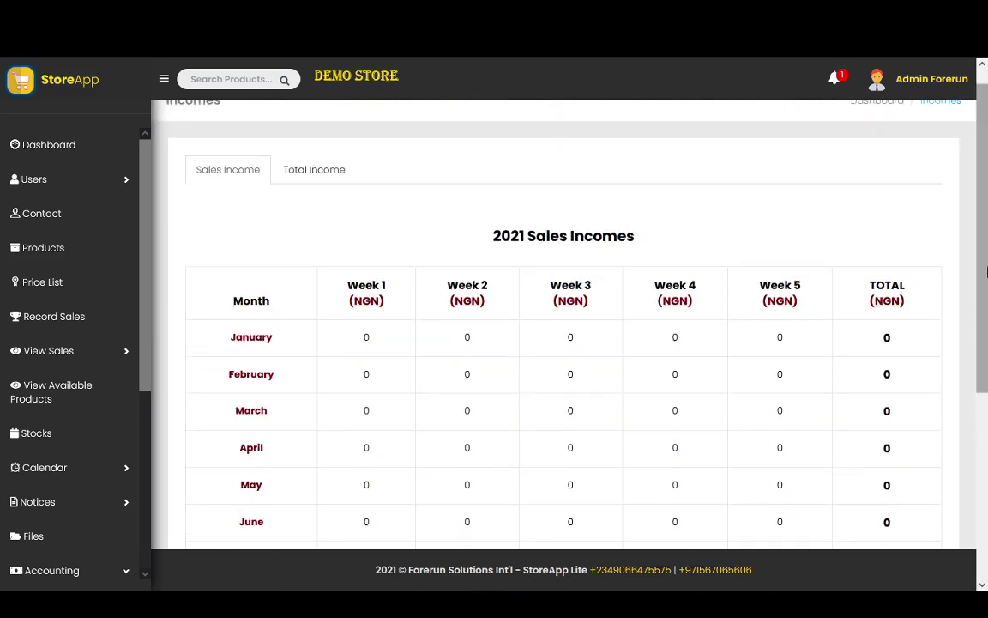
{"action": "scroll", "coordinate": [986, 272], "scroll_direction": "down", "scroll_amount": 5}
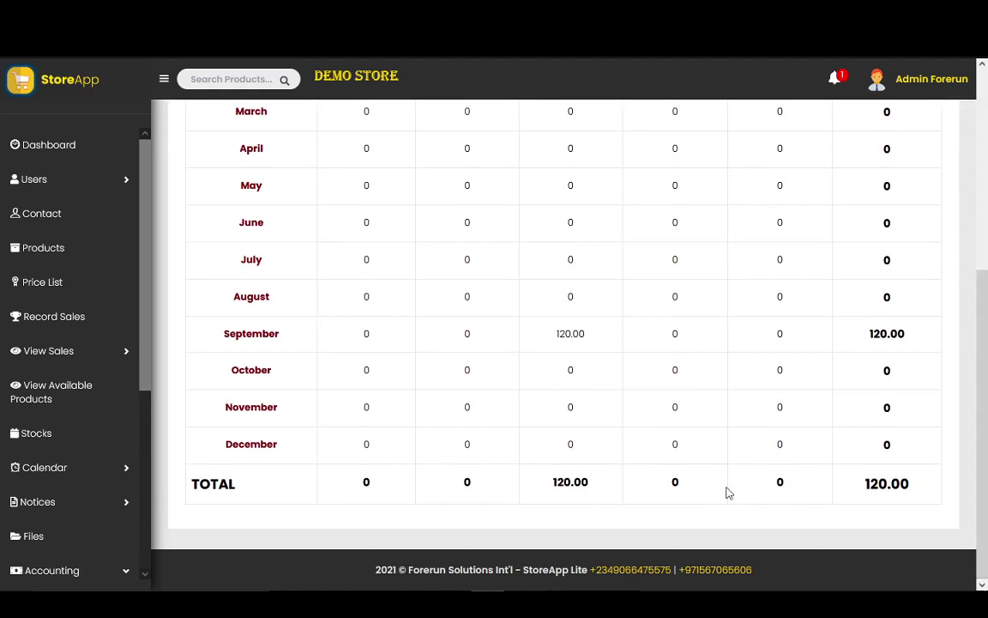
{"action": "scroll", "coordinate": [980, 229], "scroll_direction": "up", "scroll_amount": 5}
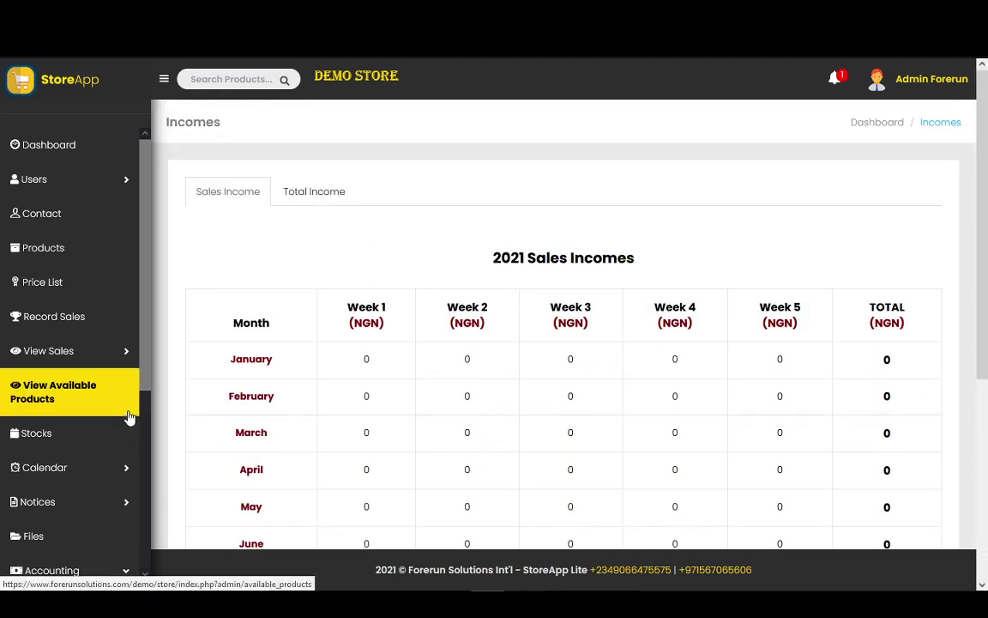
Step: Compare the 2021 Sales Incomes and 2021 Total Incomes tables, examining the total incomes by week and month down to the end
{"action": "left_click", "coordinate": [302, 195]}
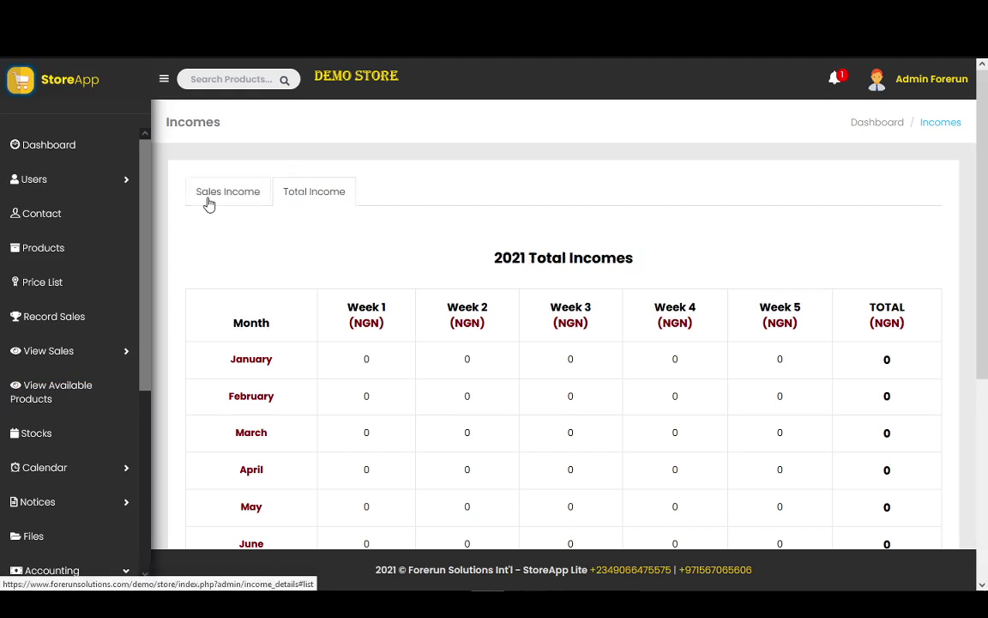
{"action": "left_click", "coordinate": [225, 196]}
{"action": "left_click", "coordinate": [327, 192]}
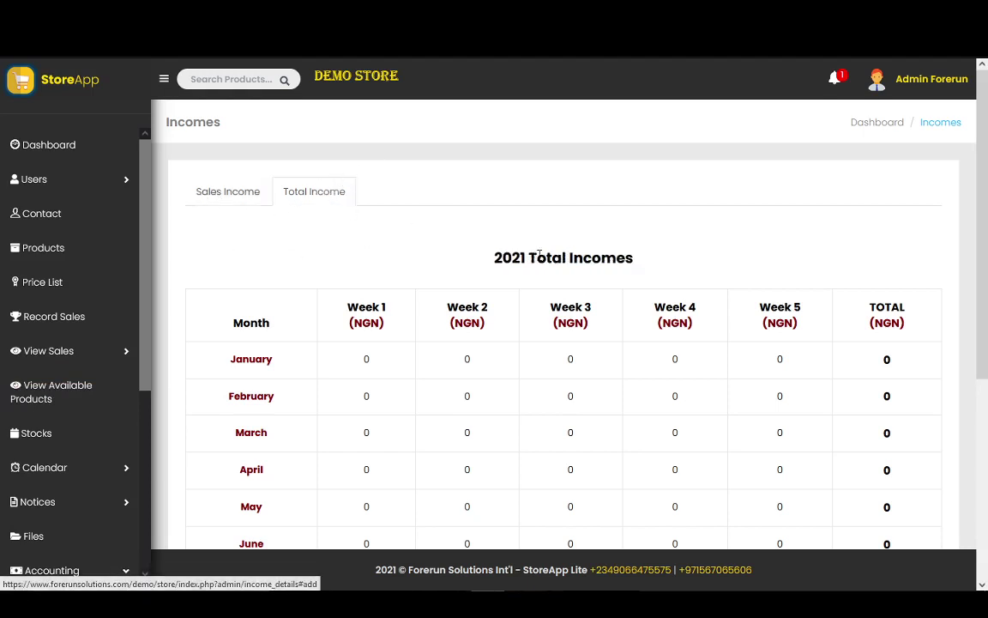
{"action": "left_click", "coordinate": [208, 196]}
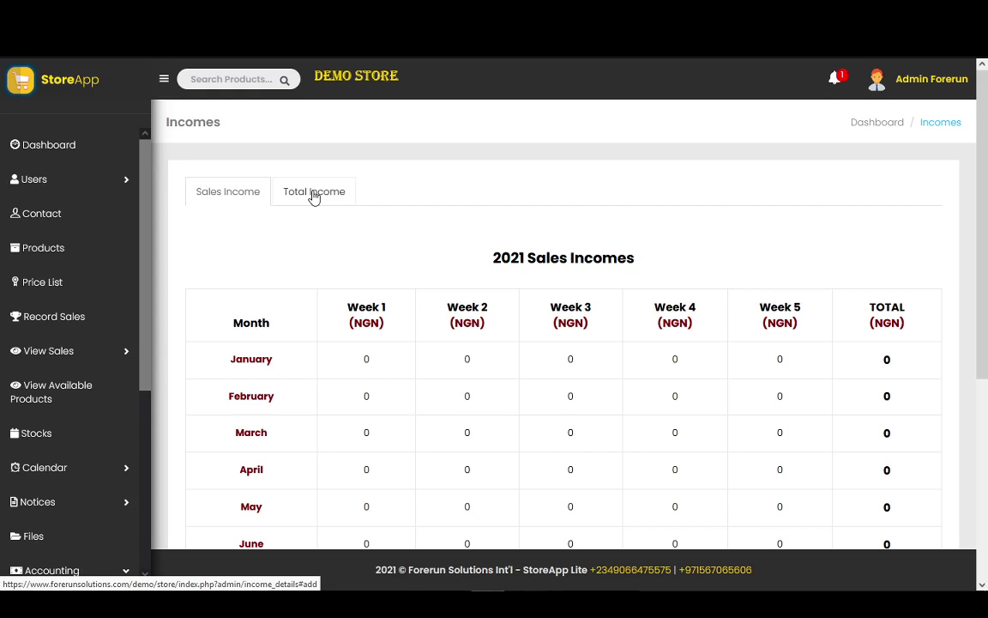
{"action": "left_click", "coordinate": [342, 192]}
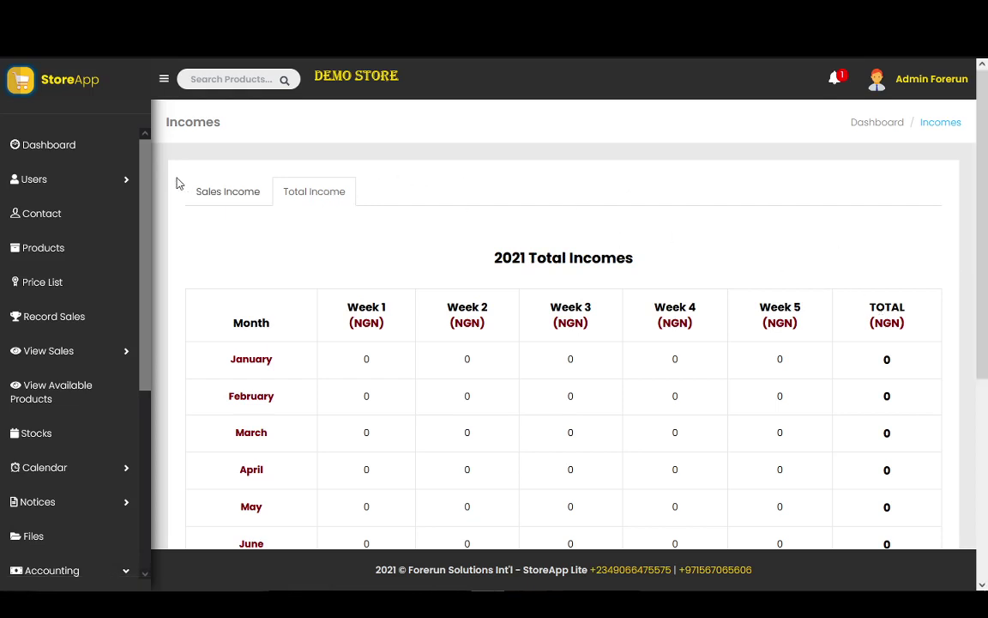
{"action": "left_click_drag", "start_coordinate": [980, 295], "coordinate": [985, 489]}
{"action": "scroll", "coordinate": [432, 318], "scroll_direction": "up", "scroll_amount": 5}
Step: Open the Expenses section under Accounting and examine the form for adding variable expenses
{"action": "left_click_drag", "start_coordinate": [146, 256], "coordinate": [146, 480]}
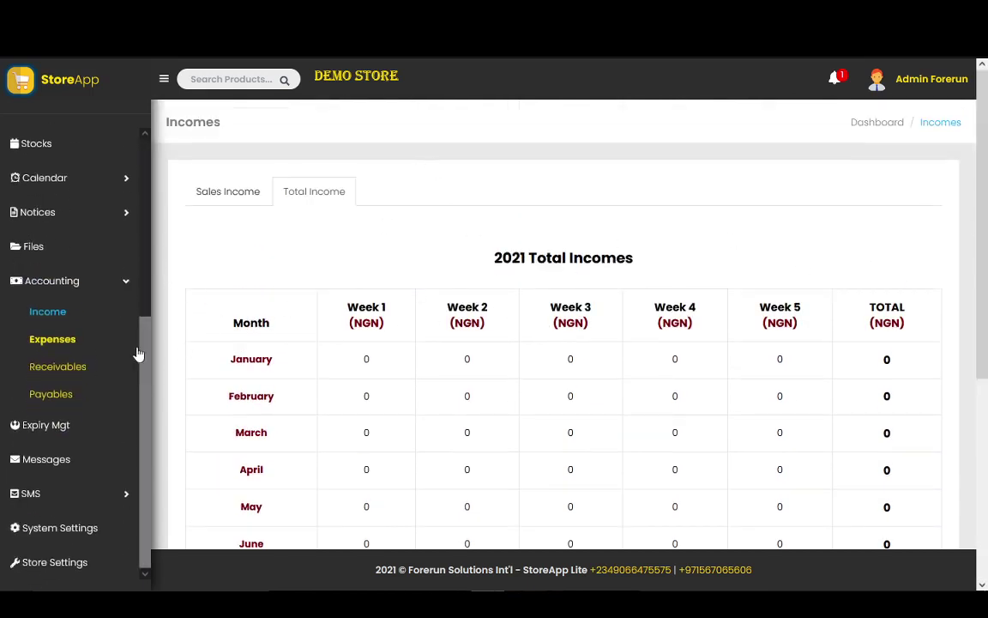
{"action": "left_click", "coordinate": [61, 340]}
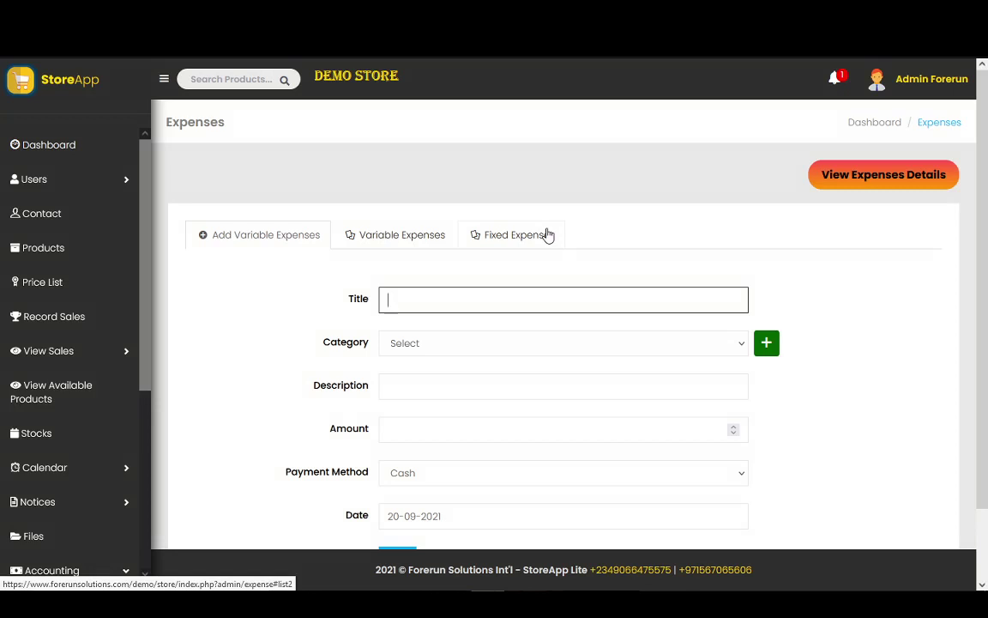
{"action": "left_click_drag", "start_coordinate": [985, 274], "coordinate": [987, 341]}
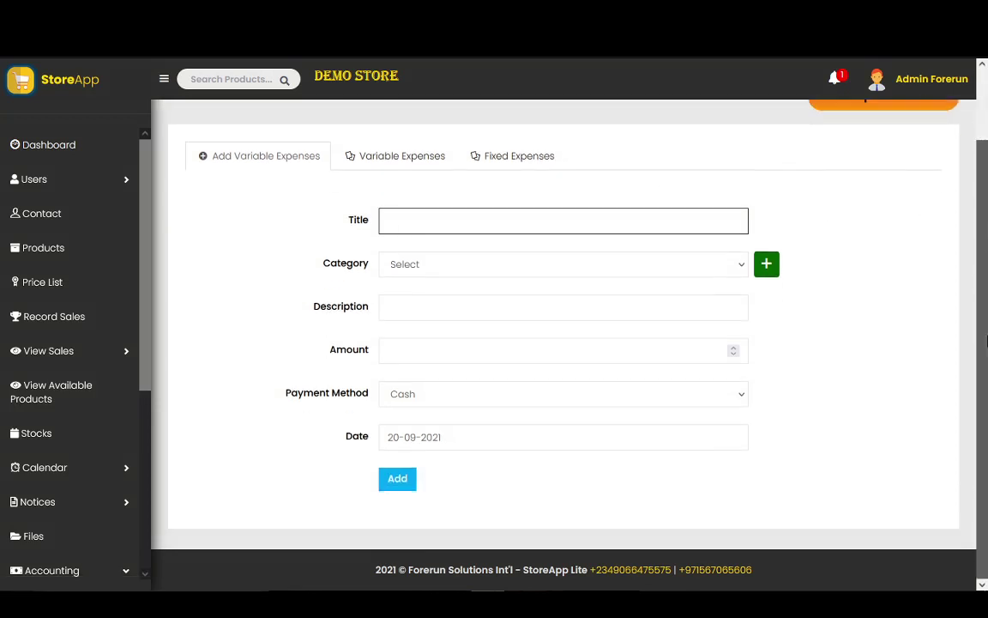
{"action": "scroll", "coordinate": [987, 342], "scroll_direction": "up", "scroll_amount": 1}
{"action": "scroll", "coordinate": [832, 223], "scroll_direction": "down", "scroll_amount": 1}
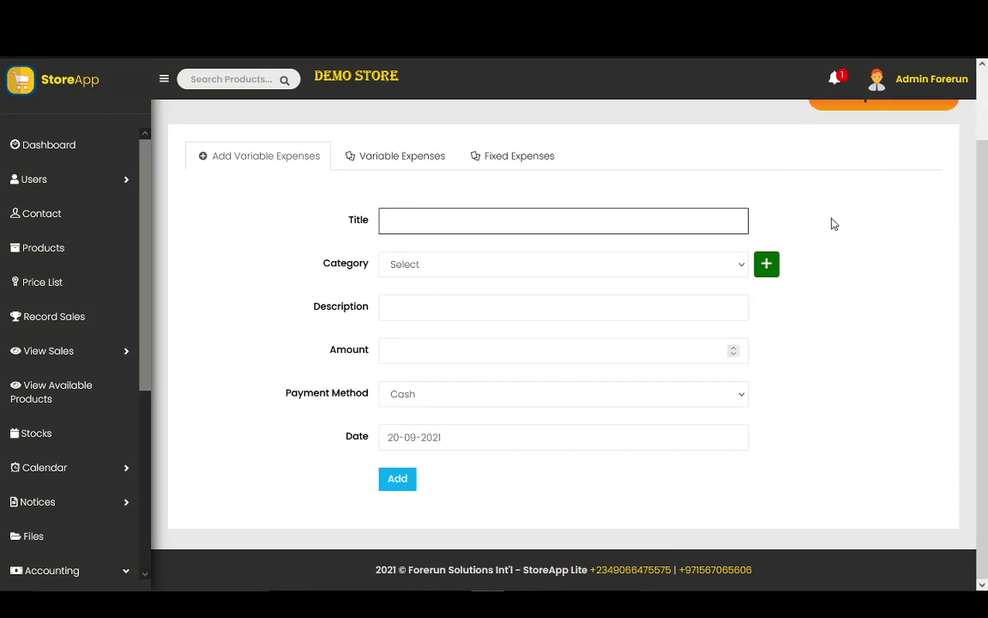
{"action": "scroll", "coordinate": [987, 225], "scroll_direction": "up", "scroll_amount": 1}
{"action": "scroll", "coordinate": [987, 230], "scroll_direction": "down", "scroll_amount": 1}
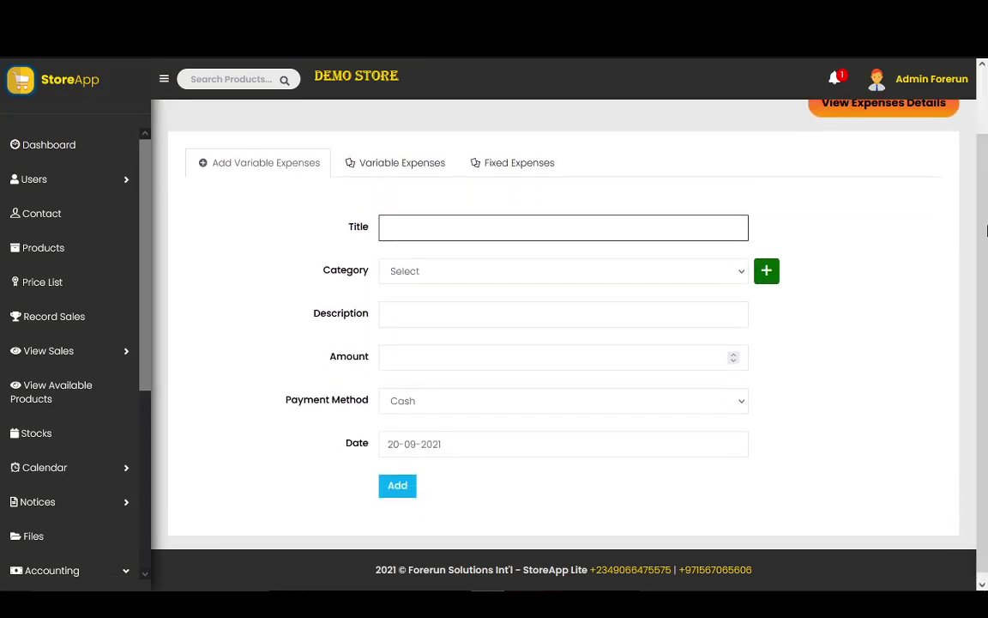
Step: Examine the 2021 Variable Expenses list and the Summary of 2021 Fixed Expenses
{"action": "left_click", "coordinate": [403, 162]}
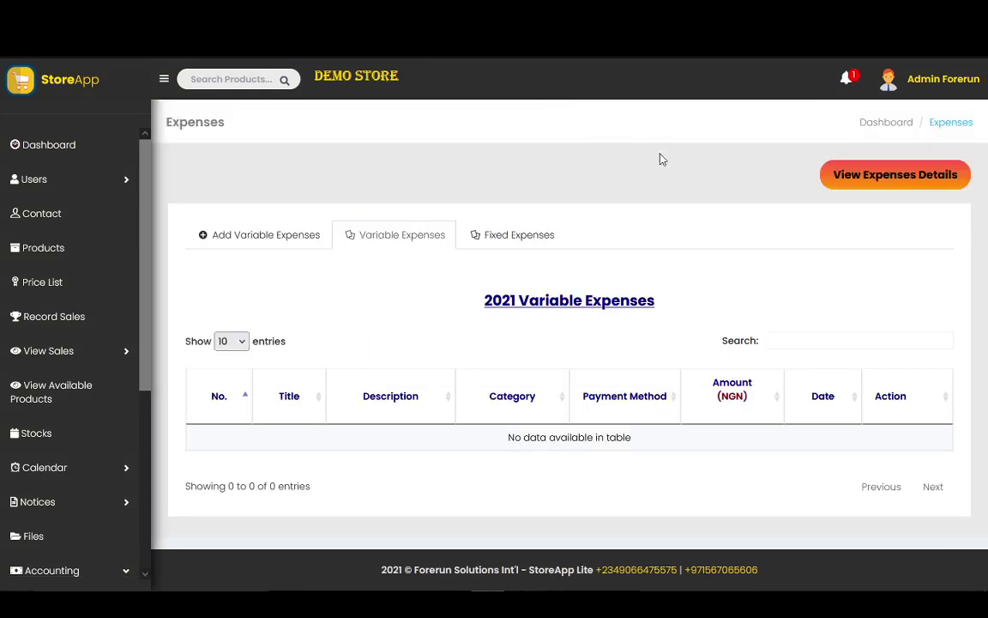
{"action": "left_click", "coordinate": [531, 241]}
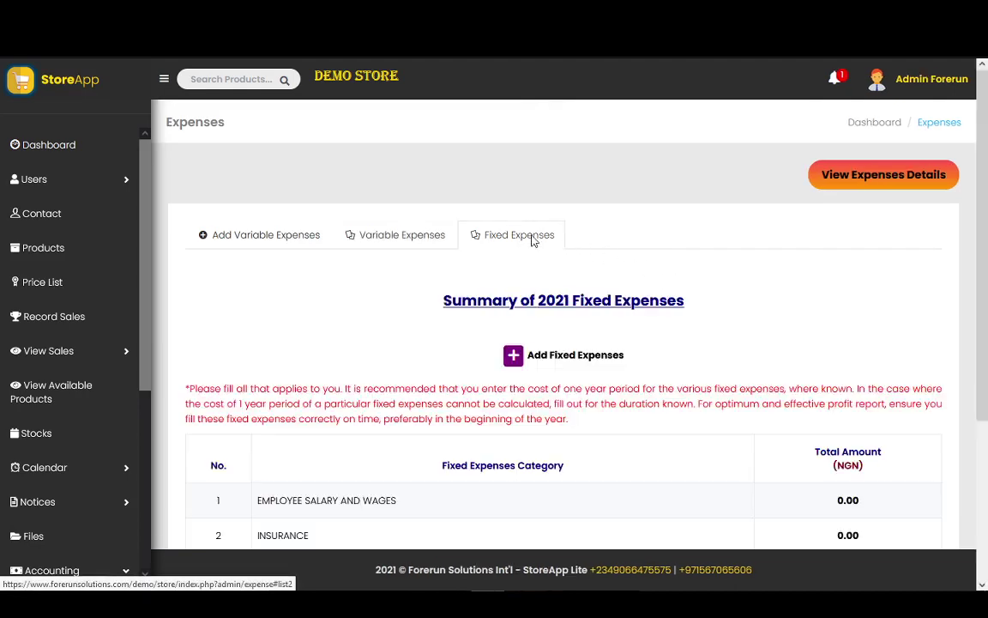
{"action": "scroll", "coordinate": [618, 296], "scroll_direction": "down", "scroll_amount": 1}
{"action": "scroll", "coordinate": [480, 270], "scroll_direction": "up", "scroll_amount": 1}
Step: Open the expenses details and look over the weekly, monthly and yearly views of the 2021 Expenditures
{"action": "left_click", "coordinate": [897, 175]}
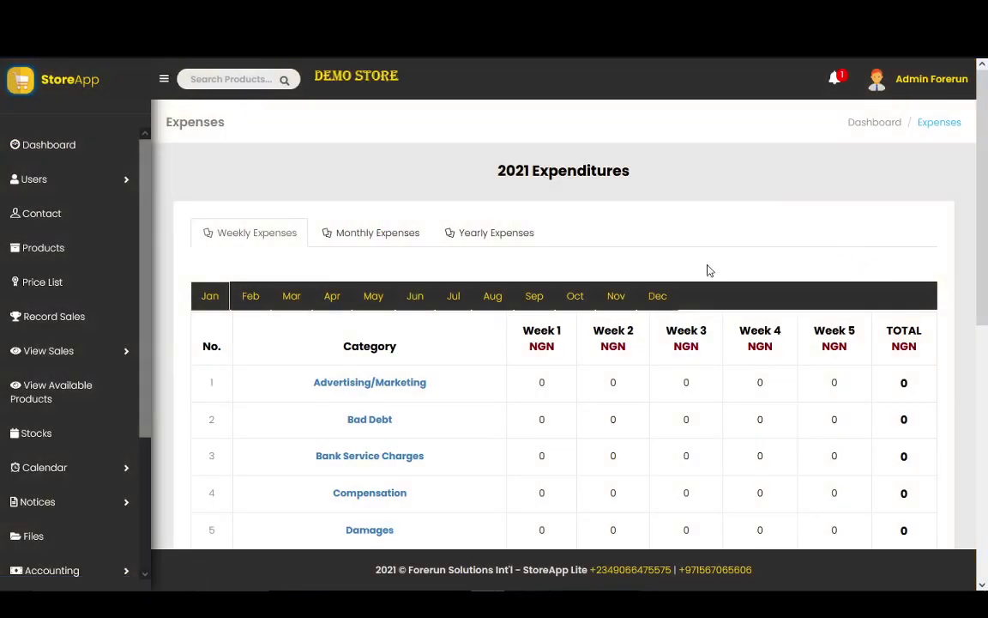
{"action": "scroll", "coordinate": [986, 198], "scroll_direction": "down", "scroll_amount": 2}
{"action": "scroll", "coordinate": [583, 211], "scroll_direction": "up", "scroll_amount": 2}
{"action": "left_click", "coordinate": [358, 229]}
{"action": "left_click", "coordinate": [498, 234]}
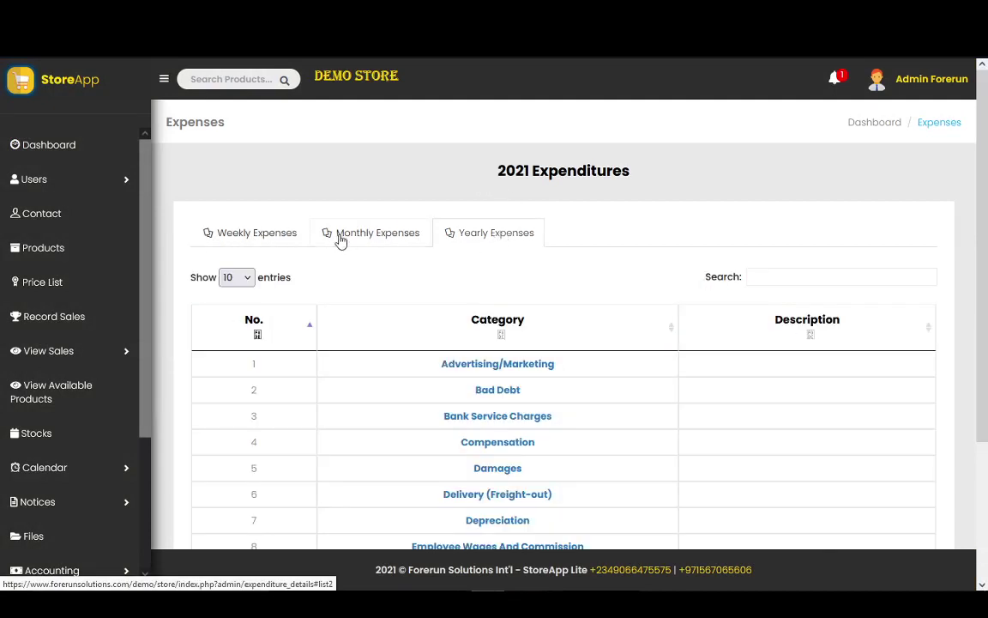
{"action": "left_click", "coordinate": [265, 233]}
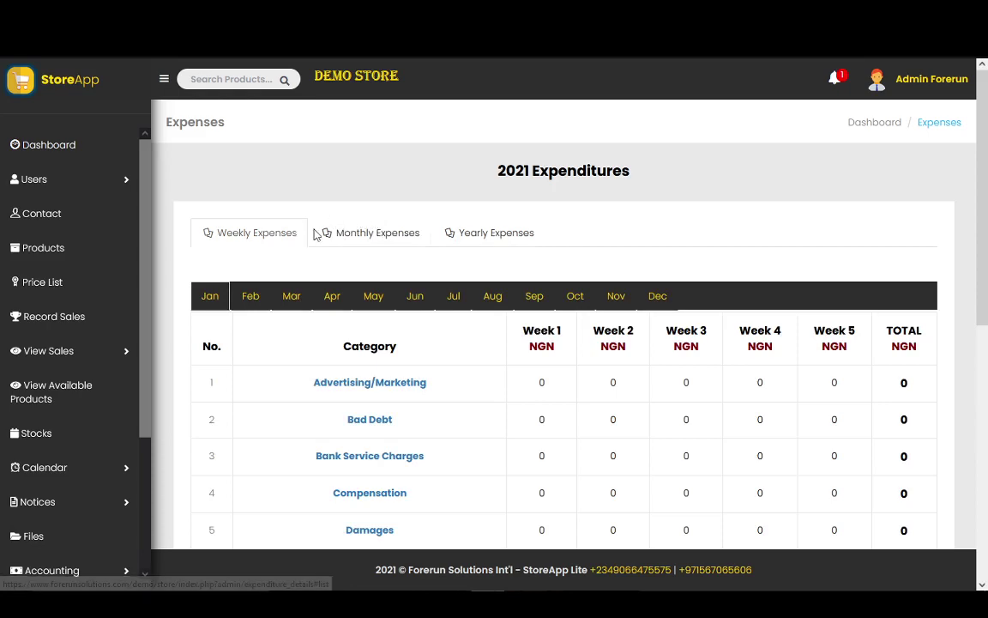
{"action": "left_click", "coordinate": [378, 240]}
{"action": "left_click", "coordinate": [491, 239]}
{"action": "left_click", "coordinate": [249, 234]}
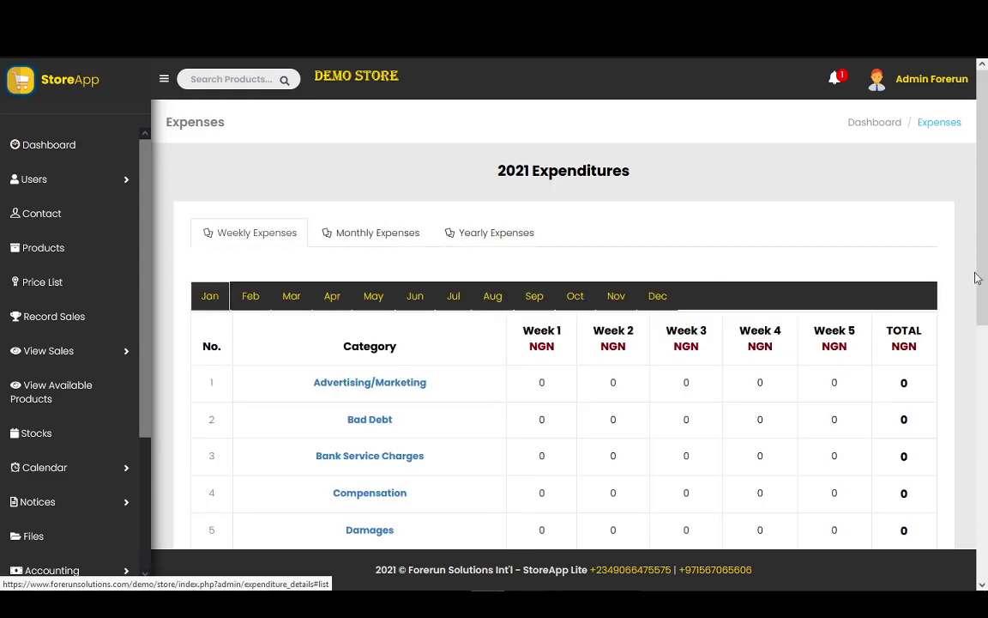
Step: Examine the weekly expenses by category for August and September, down to the total row
{"action": "left_click_drag", "start_coordinate": [980, 277], "coordinate": [985, 323]}
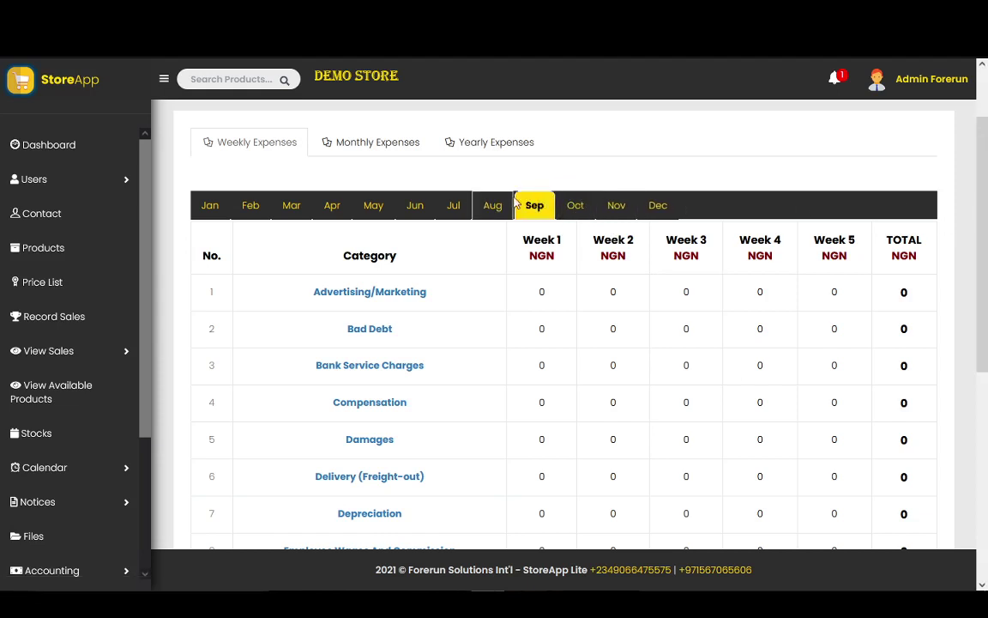
{"action": "left_click_drag", "start_coordinate": [984, 279], "coordinate": [987, 466]}
{"action": "scroll", "coordinate": [884, 291], "scroll_direction": "up", "scroll_amount": 8}
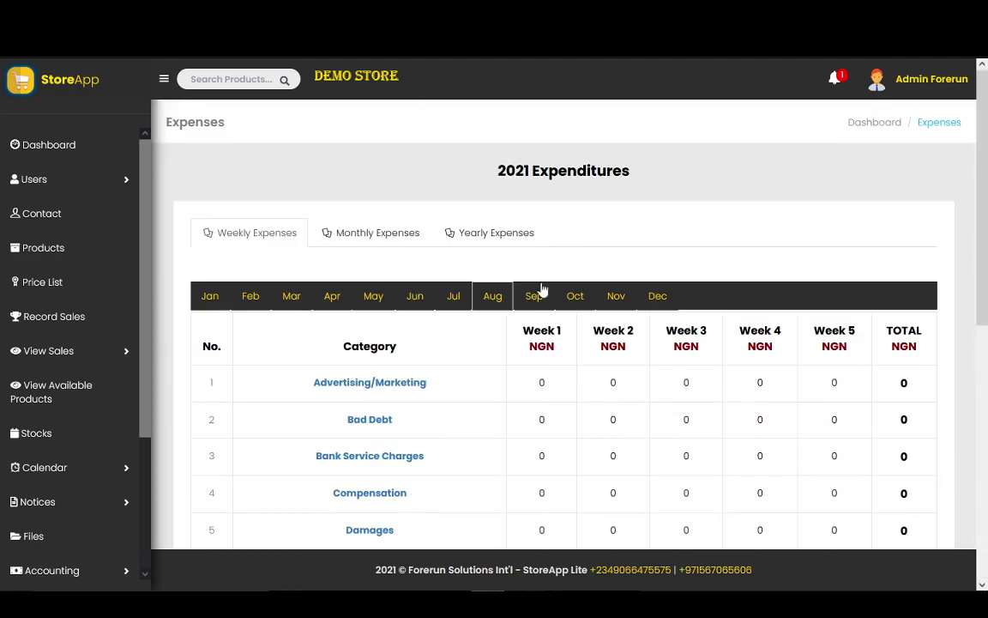
{"action": "scroll", "coordinate": [967, 472], "scroll_direction": "down", "scroll_amount": 6}
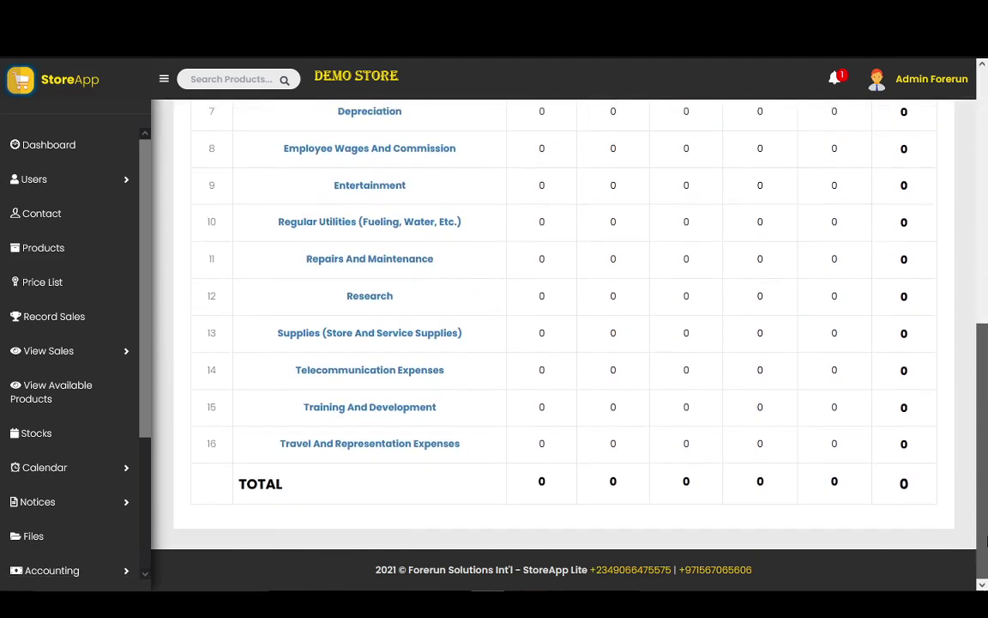
{"action": "left_click_drag", "start_coordinate": [984, 472], "coordinate": [987, 193]}
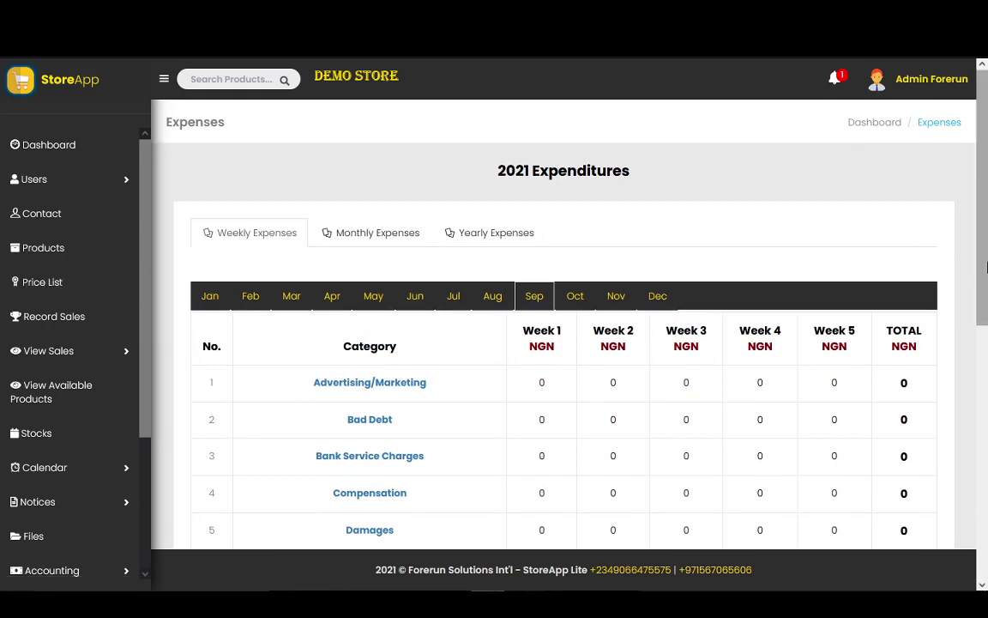
{"action": "left_click_drag", "start_coordinate": [986, 203], "coordinate": [986, 153]}
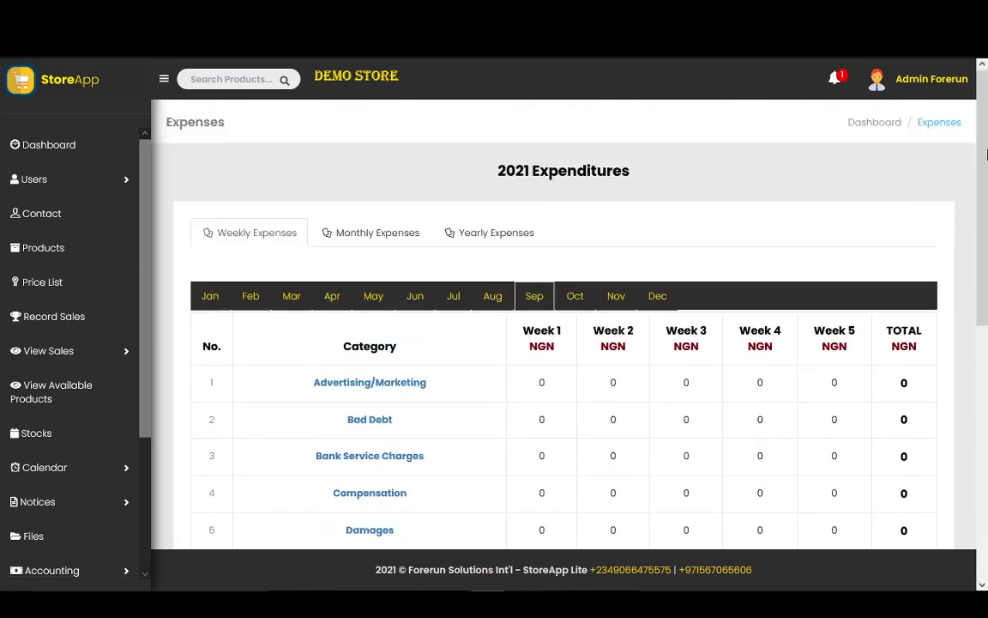
Step: Compare the monthly expenditures table with the weekly expenses for September
{"action": "left_click", "coordinate": [386, 231]}
{"action": "left_click_drag", "start_coordinate": [987, 249], "coordinate": [987, 150]}
{"action": "left_click", "coordinate": [230, 237]}
{"action": "left_click_drag", "start_coordinate": [981, 228], "coordinate": [984, 177]}
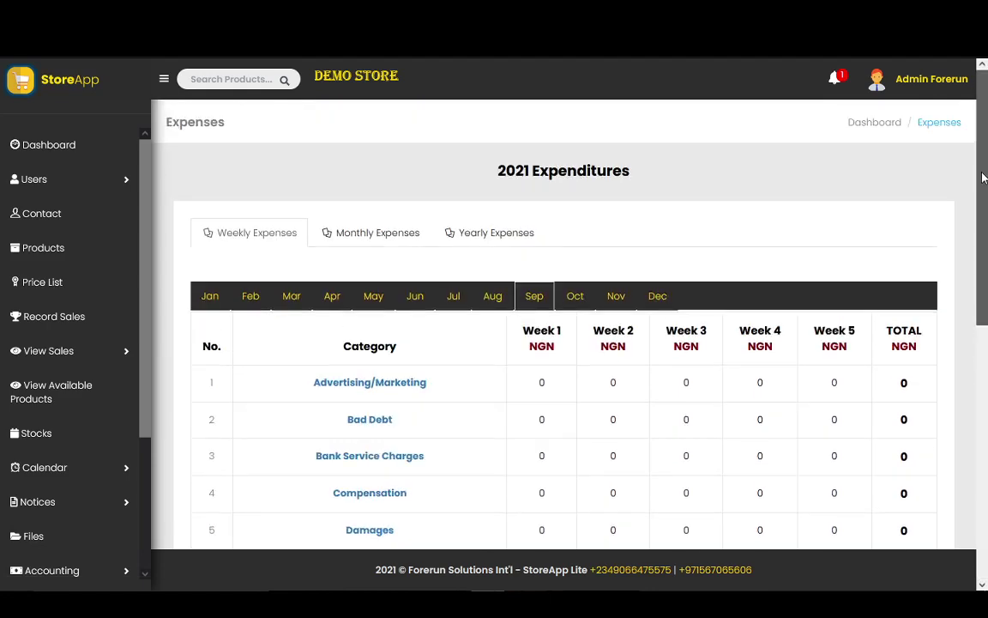
{"action": "left_click_drag", "start_coordinate": [987, 319], "coordinate": [987, 266]}
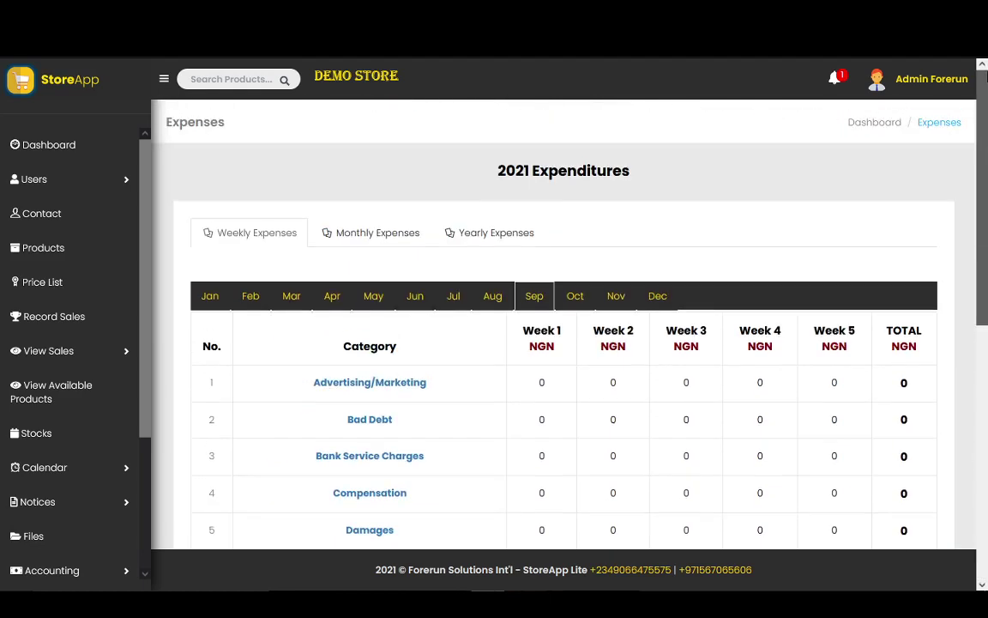
Step: Examine the 2021 monthly expenses by category and the yearly expenses list
{"action": "left_click", "coordinate": [385, 230]}
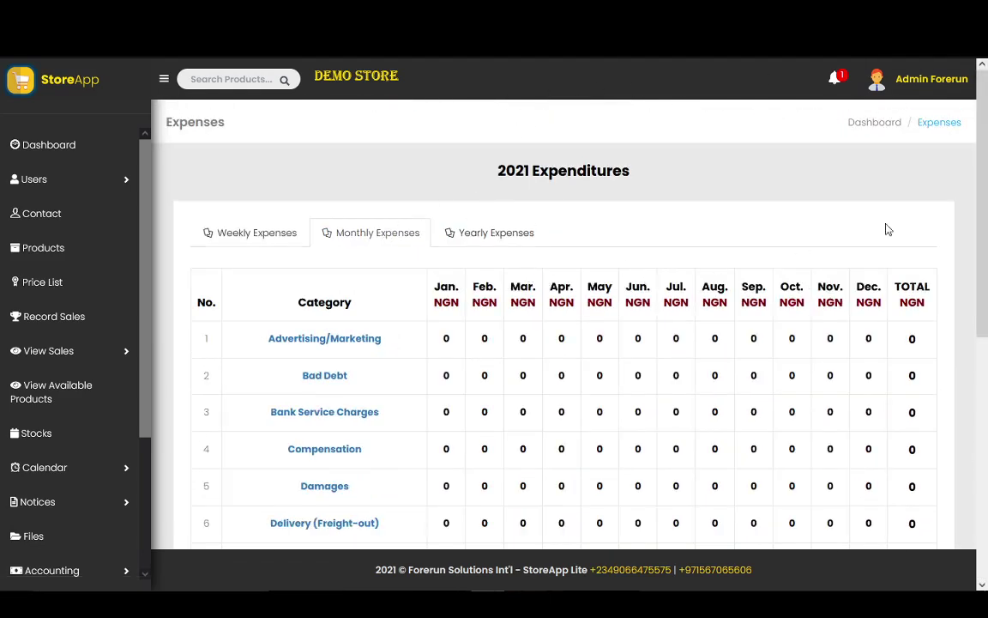
{"action": "mouse_move", "coordinate": [987, 176]}
{"action": "left_mouse_down"}
{"action": "mouse_move", "coordinate": [986, 266]}
{"action": "mouse_move", "coordinate": [986, 146]}
{"action": "mouse_move", "coordinate": [985, 466]}
{"action": "mouse_move", "coordinate": [987, 172]}
{"action": "left_mouse_up"}
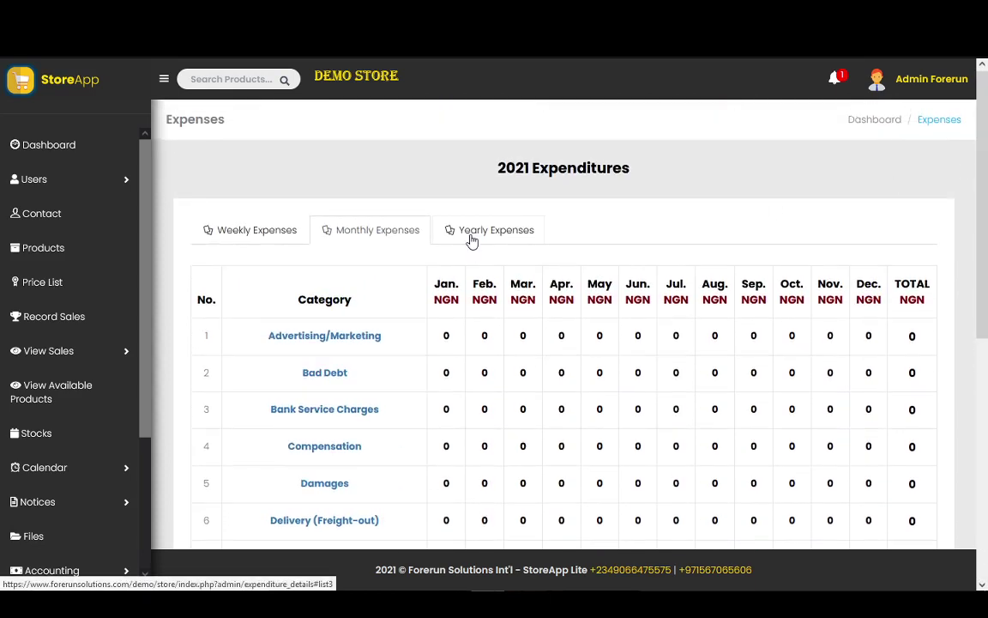
{"action": "left_click", "coordinate": [470, 233]}
{"action": "mouse_move", "coordinate": [987, 294]}
{"action": "left_mouse_down"}
{"action": "mouse_move", "coordinate": [986, 442]}
{"action": "mouse_move", "coordinate": [987, 300]}
{"action": "left_mouse_up"}
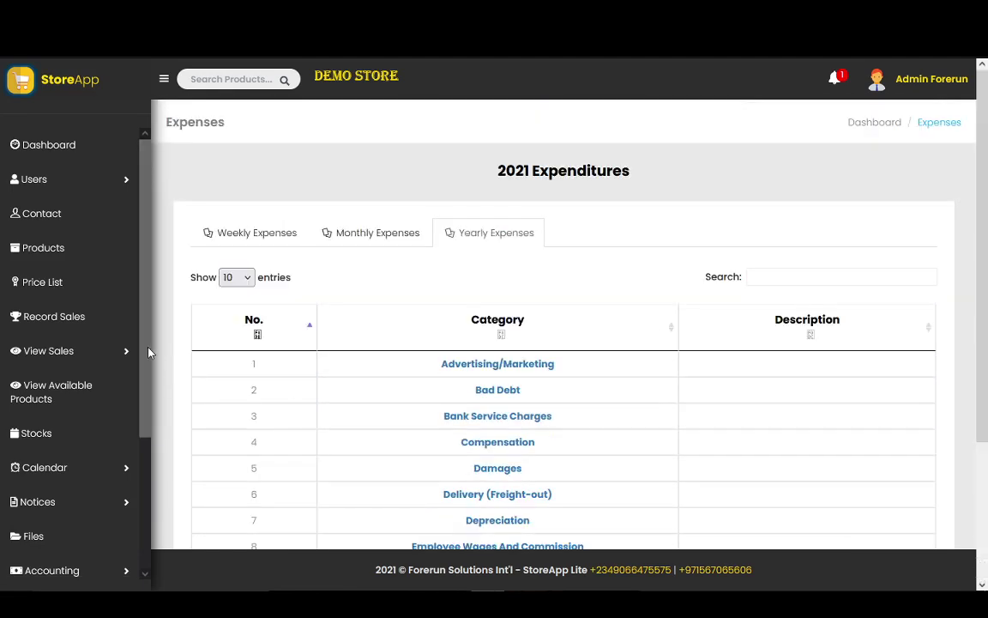
Step: Return to the main Expenses page and examine the variable expense form's Title, Category, Description, Amount, Payment Method and Date fields
{"action": "left_click_drag", "start_coordinate": [148, 351], "coordinate": [148, 477]}
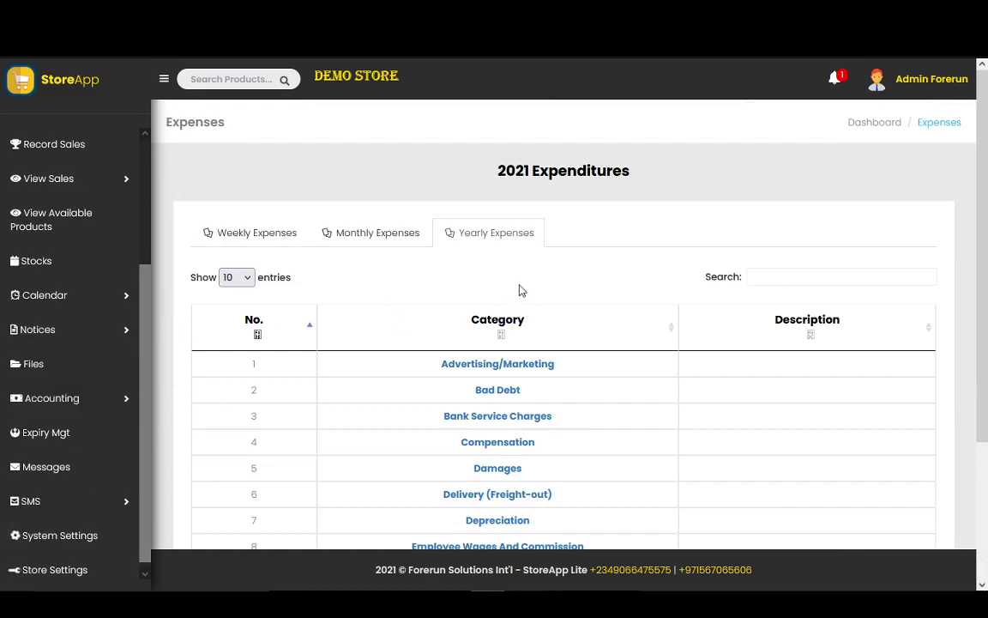
{"action": "left_click", "coordinate": [51, 398]}
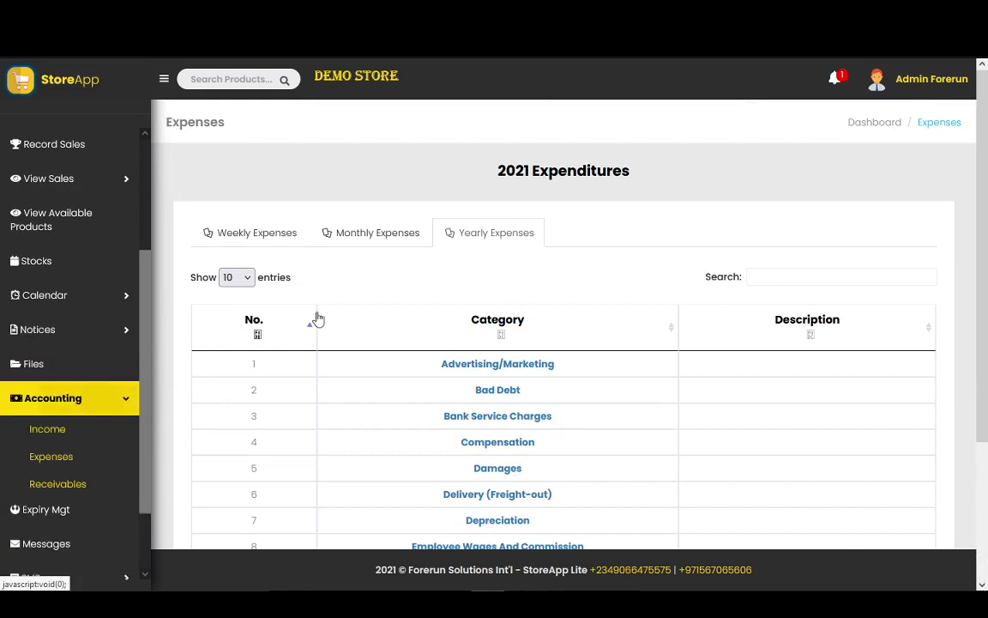
{"action": "left_click", "coordinate": [57, 458]}
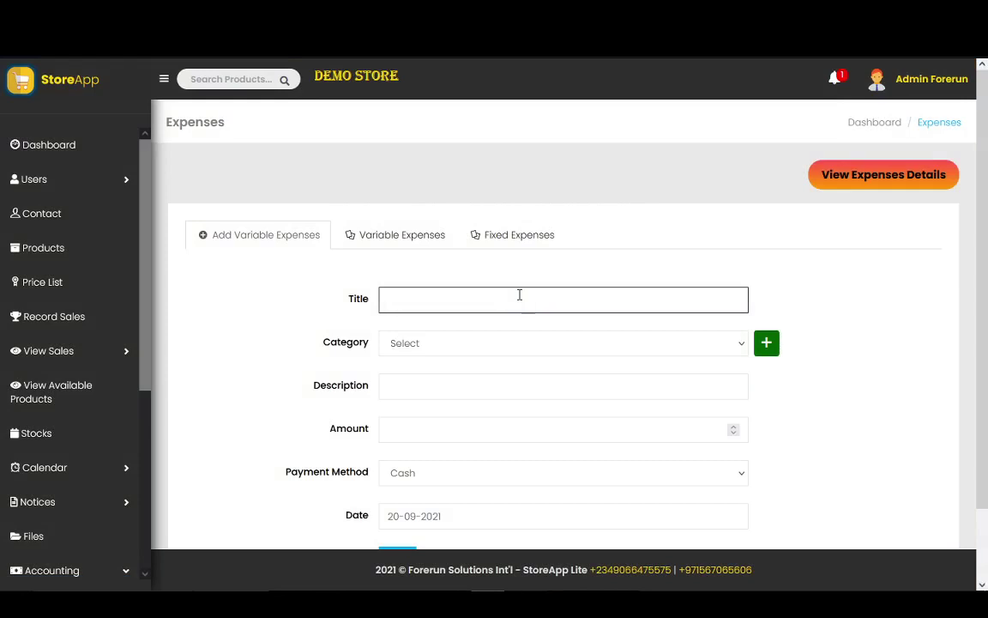
{"action": "scroll", "coordinate": [987, 349], "scroll_direction": "down", "scroll_amount": 2}
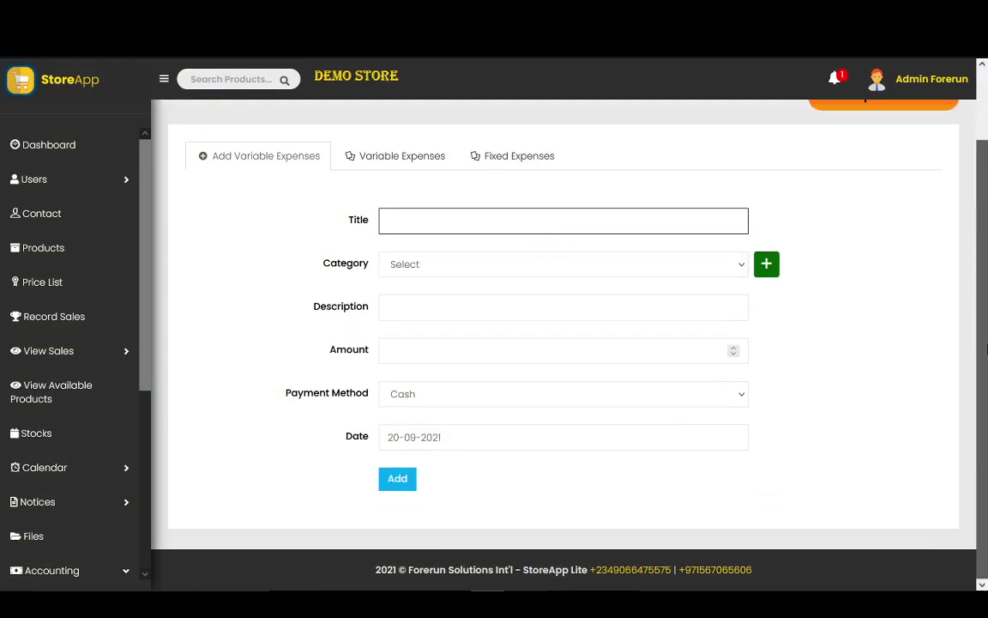
{"action": "scroll", "coordinate": [985, 309], "scroll_direction": "up", "scroll_amount": 1}
{"action": "scroll", "coordinate": [978, 293], "scroll_direction": "down", "scroll_amount": 1}
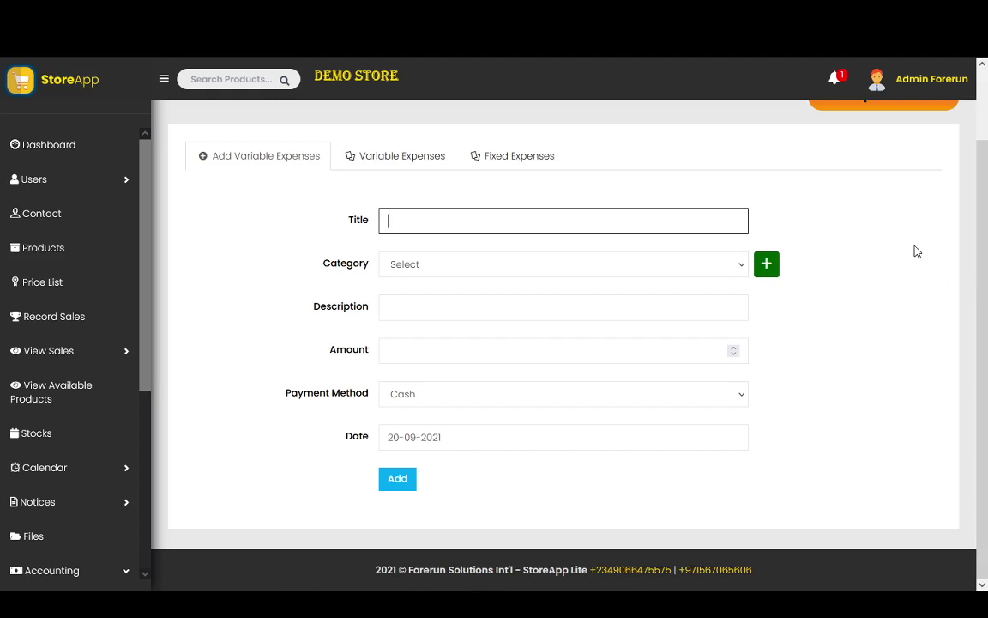
Step: Examine the 2021 fixed expenses summary, including its filling instructions, the category rows and the option to add fixed expenses
{"action": "left_click", "coordinate": [510, 165]}
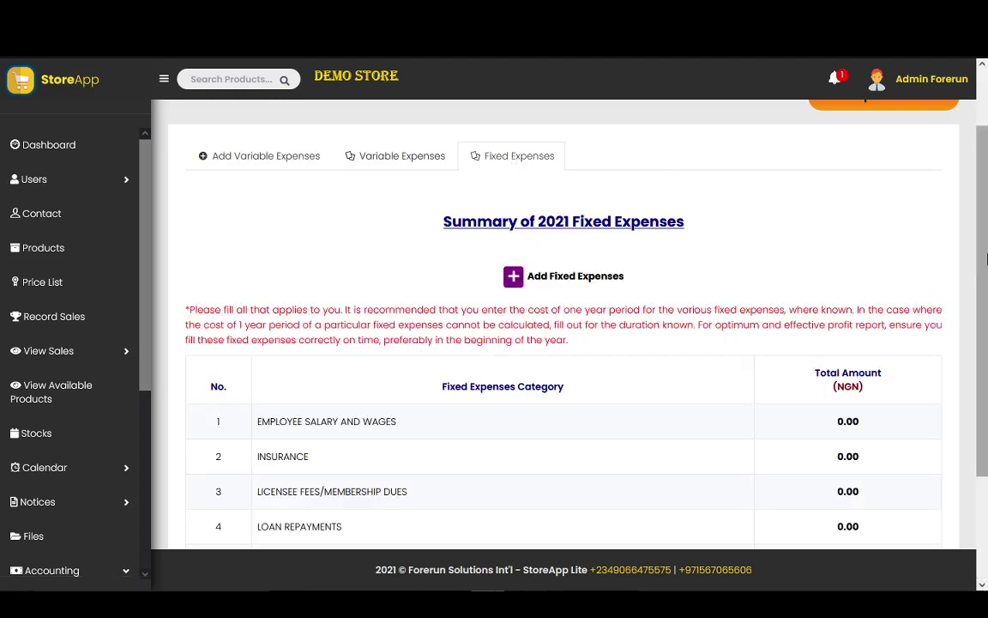
{"action": "scroll", "coordinate": [985, 337], "scroll_direction": "down", "scroll_amount": 2}
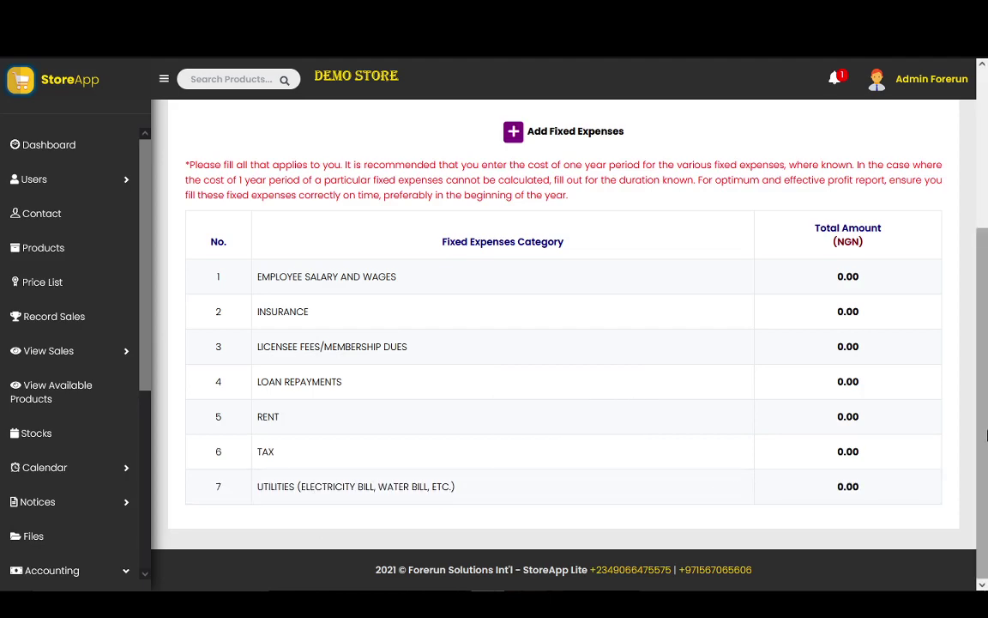
{"action": "scroll", "coordinate": [985, 353], "scroll_direction": "up", "scroll_amount": 2}
{"action": "left_click_drag", "start_coordinate": [985, 353], "coordinate": [985, 445]}
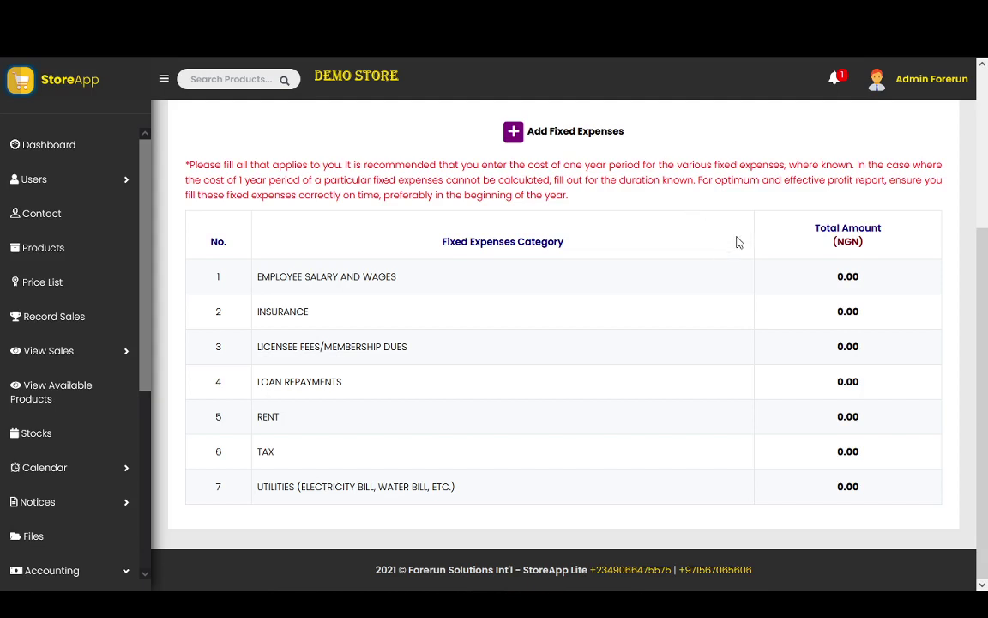
{"action": "mouse_move", "coordinate": [986, 294]}
{"action": "left_mouse_down"}
{"action": "mouse_move", "coordinate": [986, 199]}
{"action": "mouse_move", "coordinate": [987, 290]}
{"action": "left_mouse_up"}
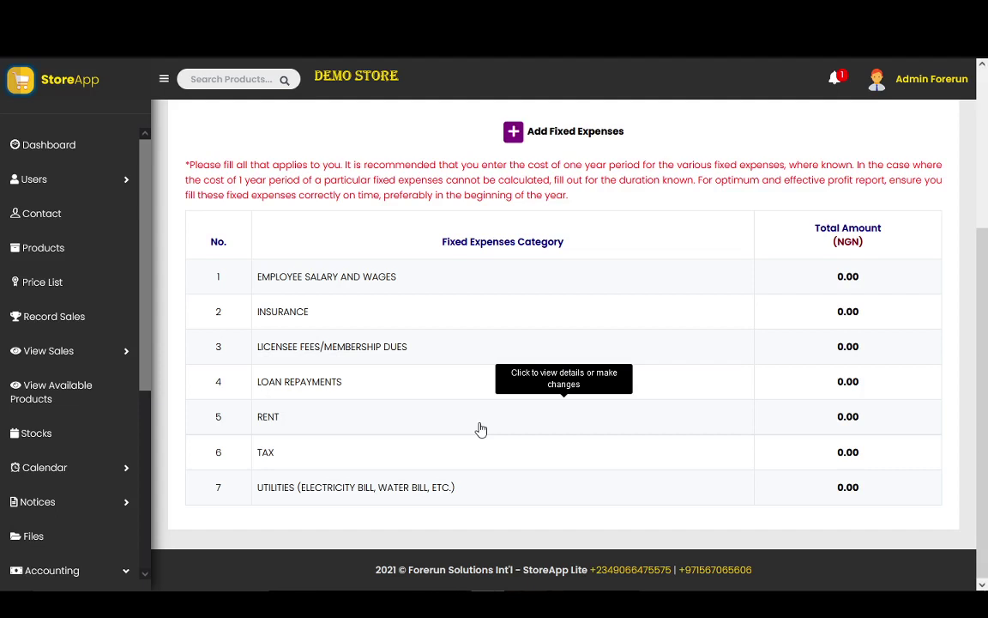
{"action": "scroll", "coordinate": [986, 174], "scroll_direction": "up", "scroll_amount": 2}
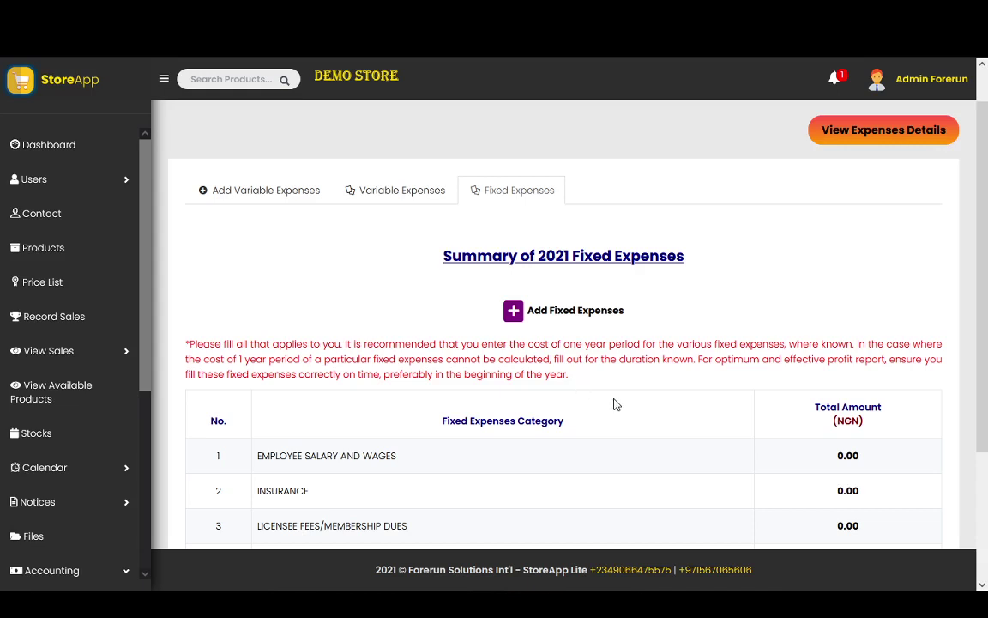
Step: Examine the category rows, from Employee Salary and Wages to Utilities, and the total amounts in the 2021 fixed expenses table
{"action": "scroll", "coordinate": [985, 326], "scroll_direction": "down", "scroll_amount": 1}
{"action": "scroll", "coordinate": [985, 326], "scroll_direction": "down", "scroll_amount": 1}
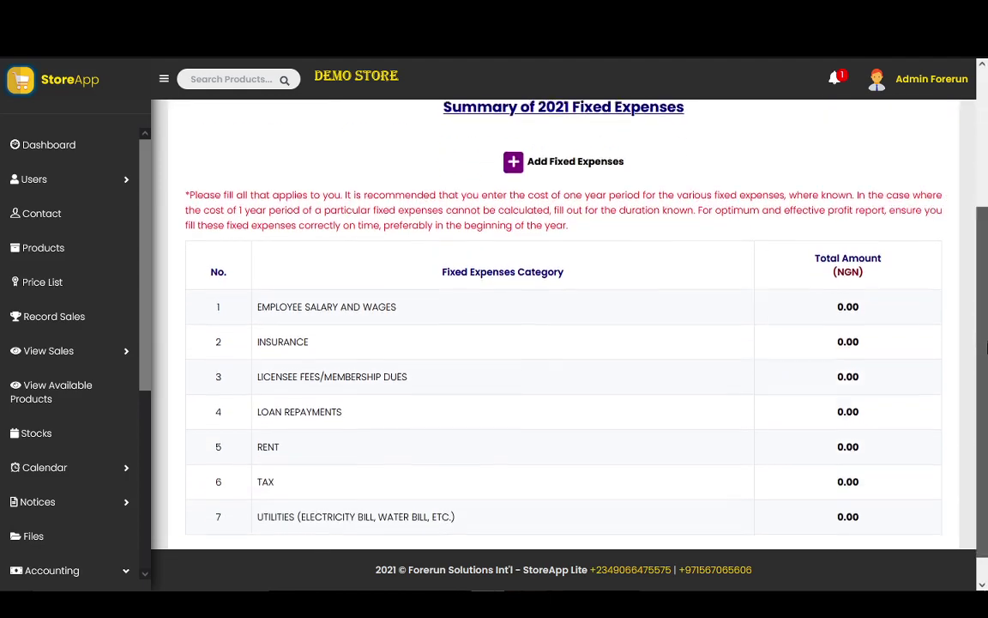
{"action": "scroll", "coordinate": [986, 309], "scroll_direction": "up", "scroll_amount": 1}
{"action": "scroll", "coordinate": [985, 302], "scroll_direction": "down", "scroll_amount": 1}
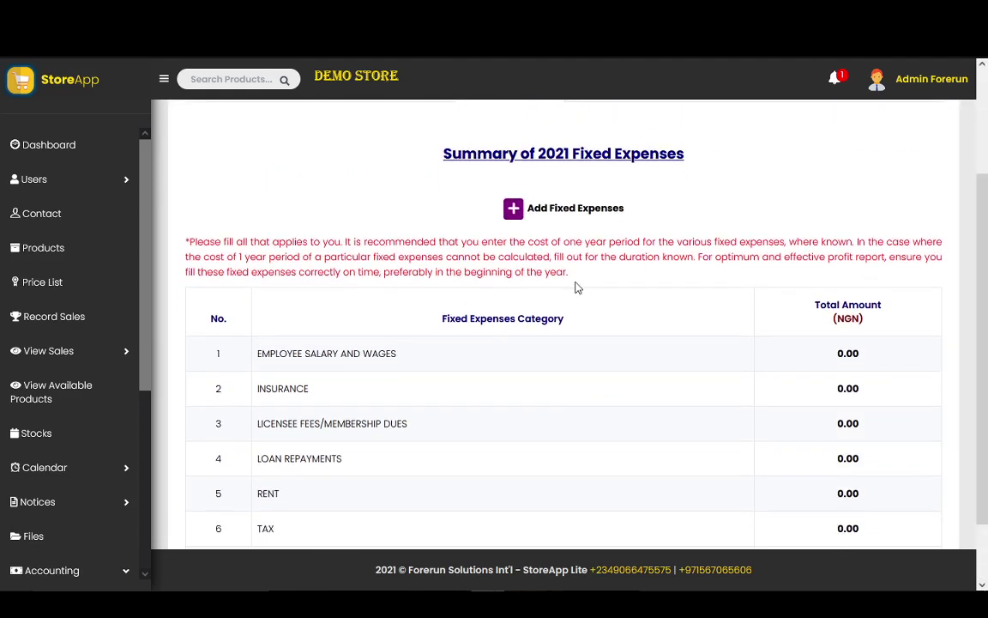
{"action": "scroll", "coordinate": [985, 344], "scroll_direction": "down", "scroll_amount": 1}
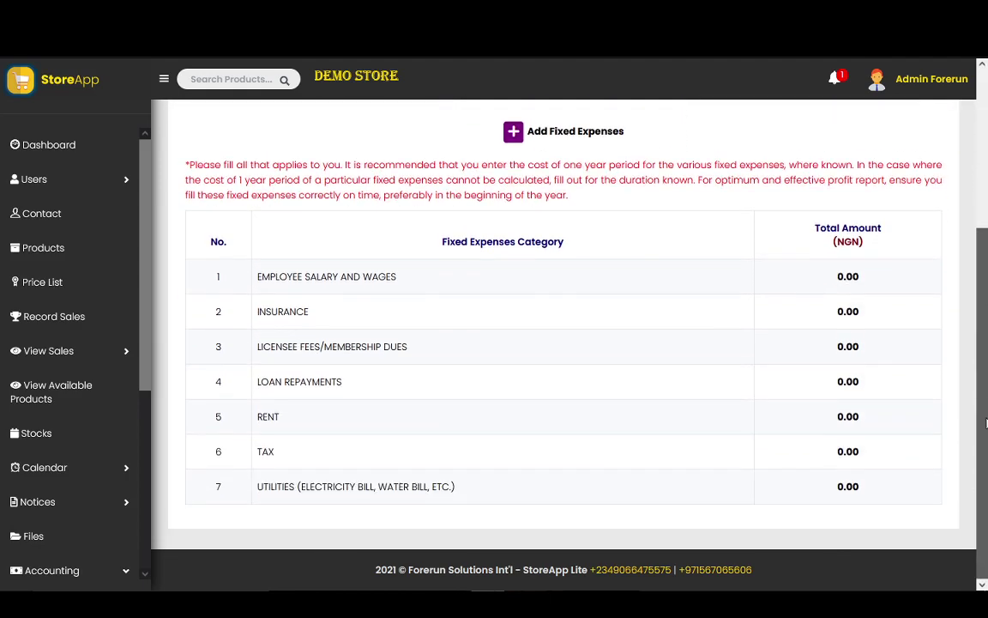
{"action": "scroll", "coordinate": [985, 343], "scroll_direction": "up", "scroll_amount": 2}
{"action": "scroll", "coordinate": [987, 359], "scroll_direction": "down", "scroll_amount": 1}
{"action": "scroll", "coordinate": [985, 359], "scroll_direction": "up", "scroll_amount": 2}
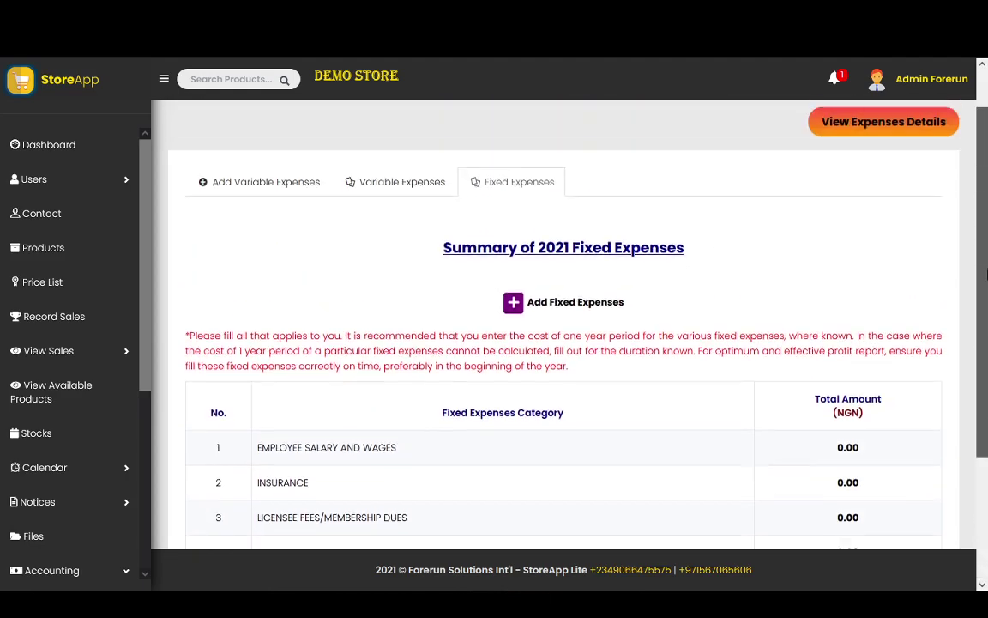
{"action": "scroll", "coordinate": [983, 292], "scroll_direction": "down", "scroll_amount": 3}
{"action": "scroll", "coordinate": [978, 222], "scroll_direction": "up", "scroll_amount": 3}
{"action": "scroll", "coordinate": [978, 222], "scroll_direction": "down", "scroll_amount": 3}
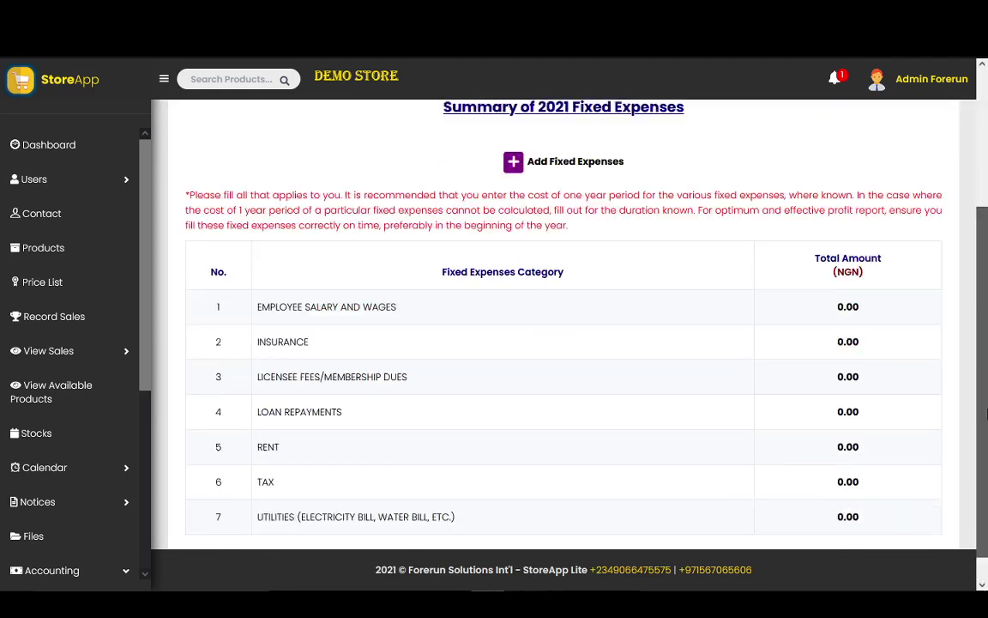
{"action": "scroll", "coordinate": [963, 316], "scroll_direction": "up", "scroll_amount": 2}
{"action": "scroll", "coordinate": [972, 330], "scroll_direction": "down", "scroll_amount": 2}
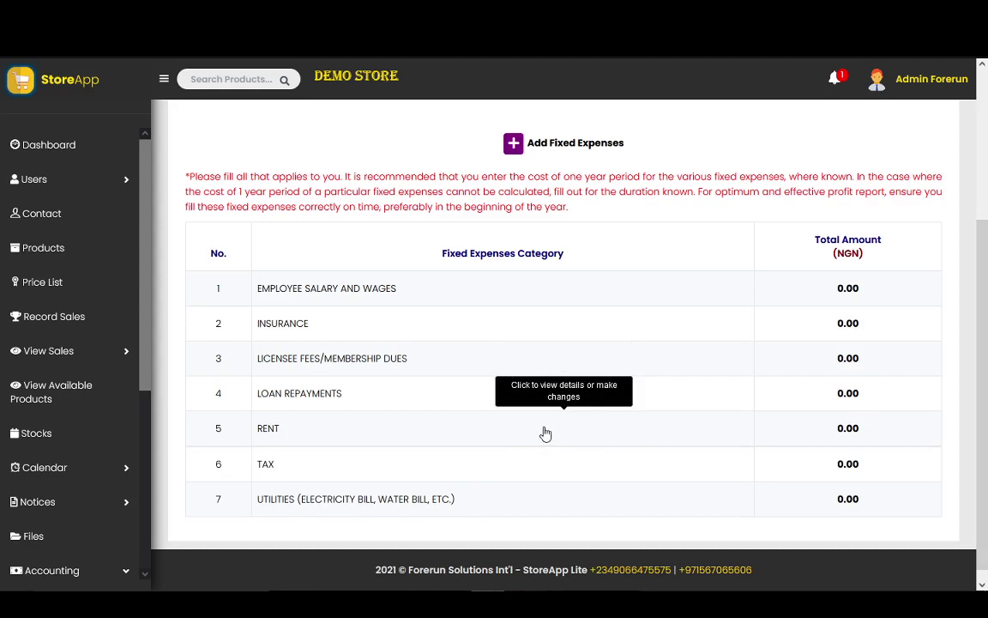
Step: Read the fixed expenses filling instructions, highlighting the words "beginning of the year" and "correctly"
{"action": "scroll", "coordinate": [983, 313], "scroll_direction": "up", "scroll_amount": 3}
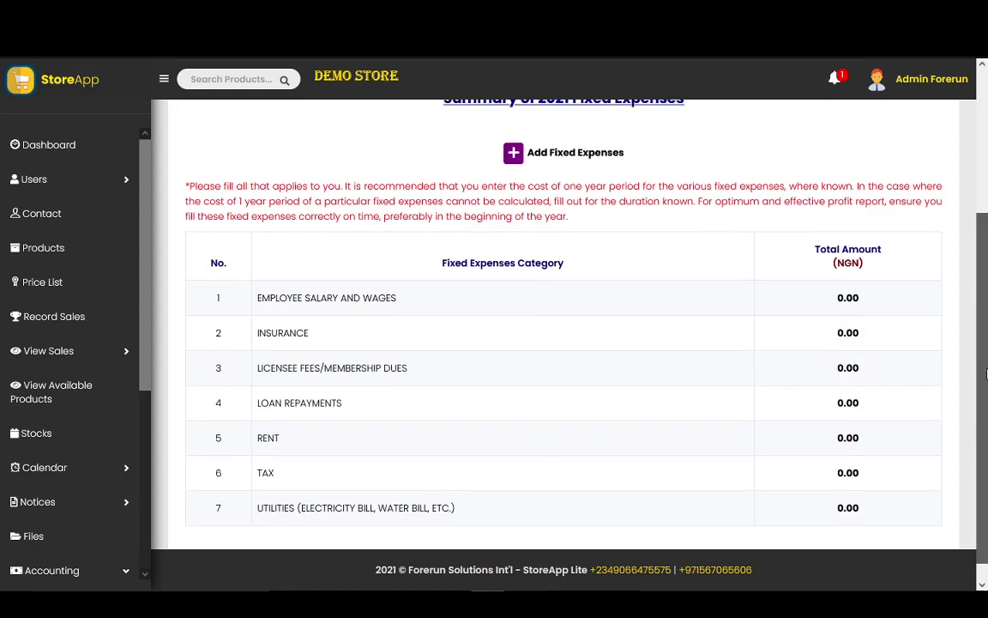
{"action": "scroll", "coordinate": [982, 313], "scroll_direction": "down", "scroll_amount": 1}
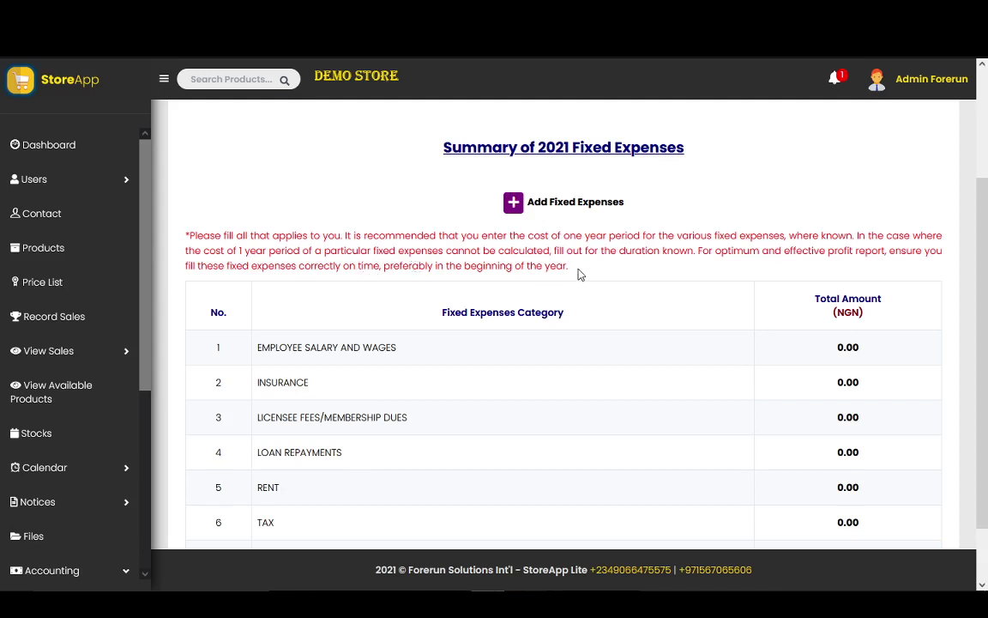
{"action": "scroll", "coordinate": [579, 272], "scroll_direction": "down", "scroll_amount": 1}
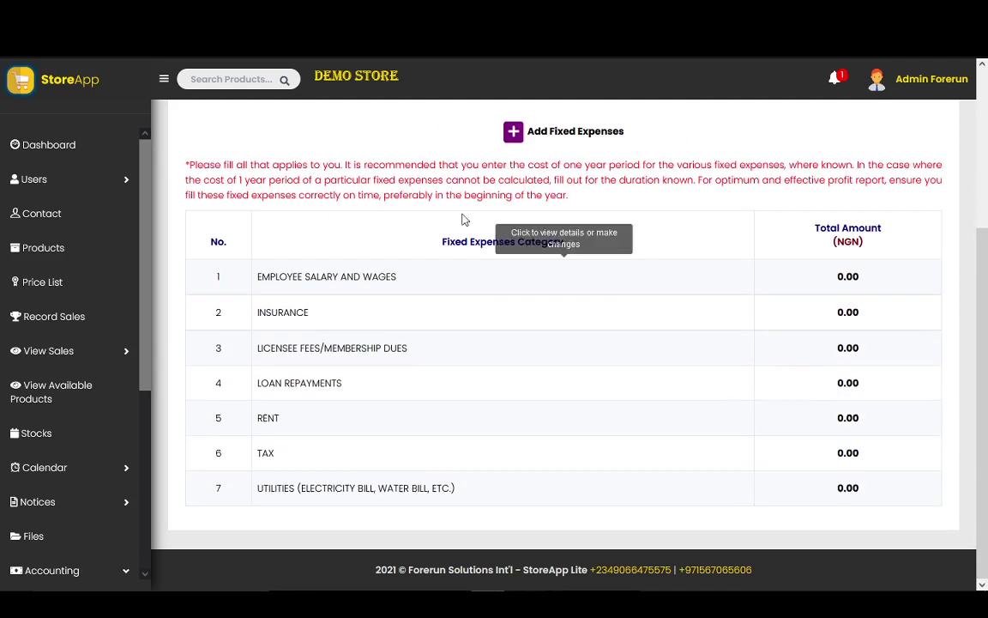
{"action": "scroll", "coordinate": [985, 159], "scroll_direction": "up", "scroll_amount": 3}
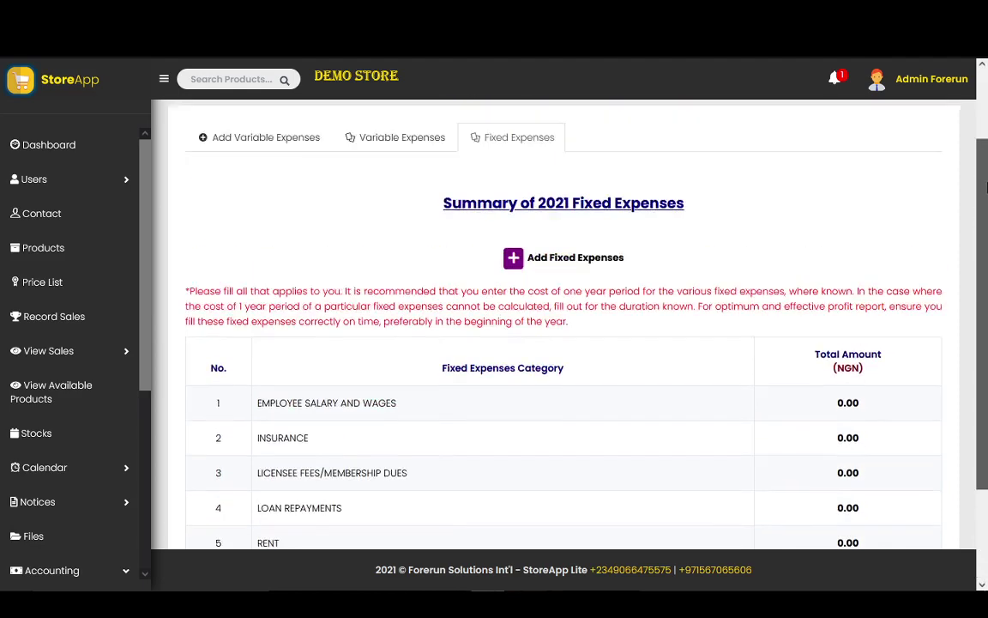
{"action": "left_click_drag", "start_coordinate": [985, 159], "coordinate": [984, 375]}
{"action": "left_click_drag", "start_coordinate": [986, 296], "coordinate": [986, 195]}
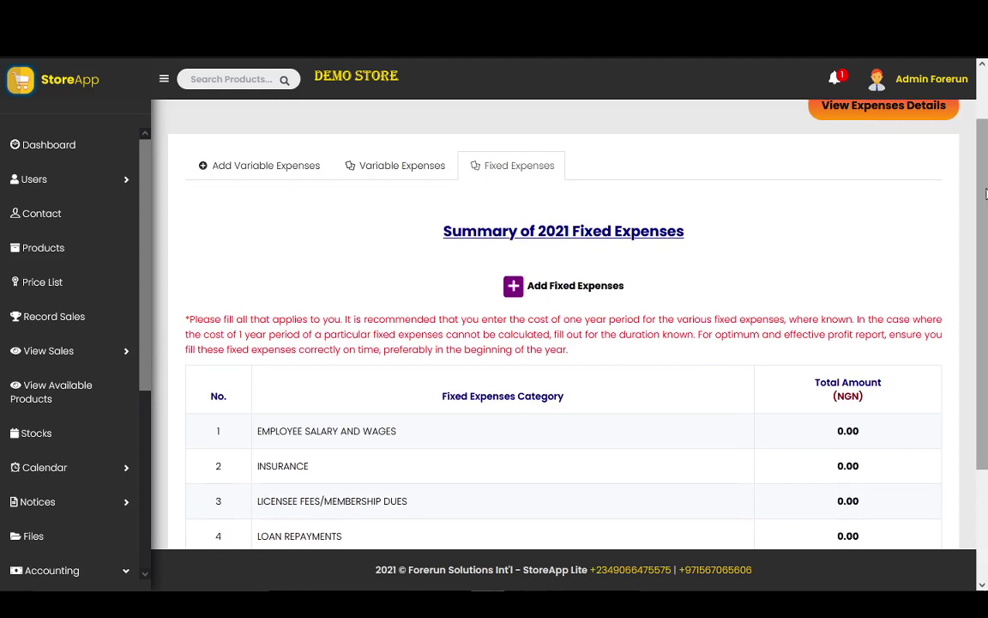
{"action": "left_click_drag", "start_coordinate": [986, 193], "coordinate": [970, 375]}
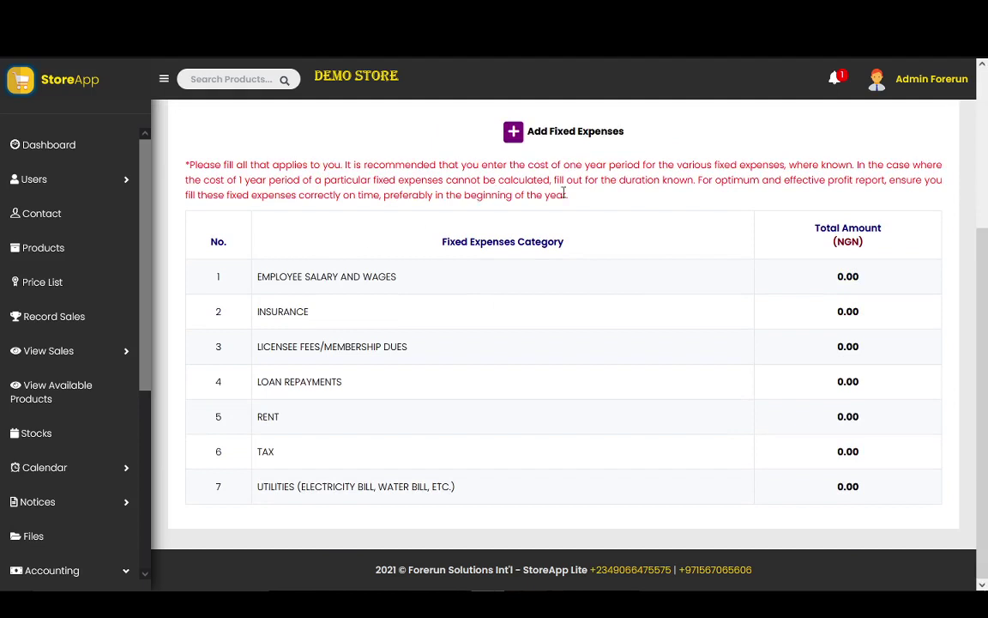
{"action": "left_click_drag", "start_coordinate": [566, 196], "coordinate": [470, 209]}
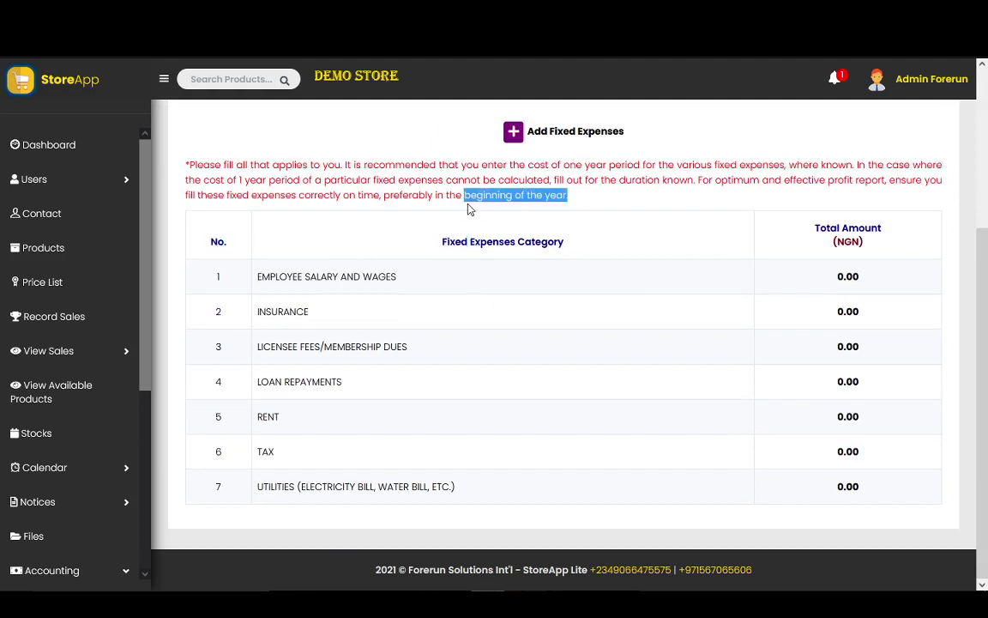
{"action": "left_click", "coordinate": [730, 243]}
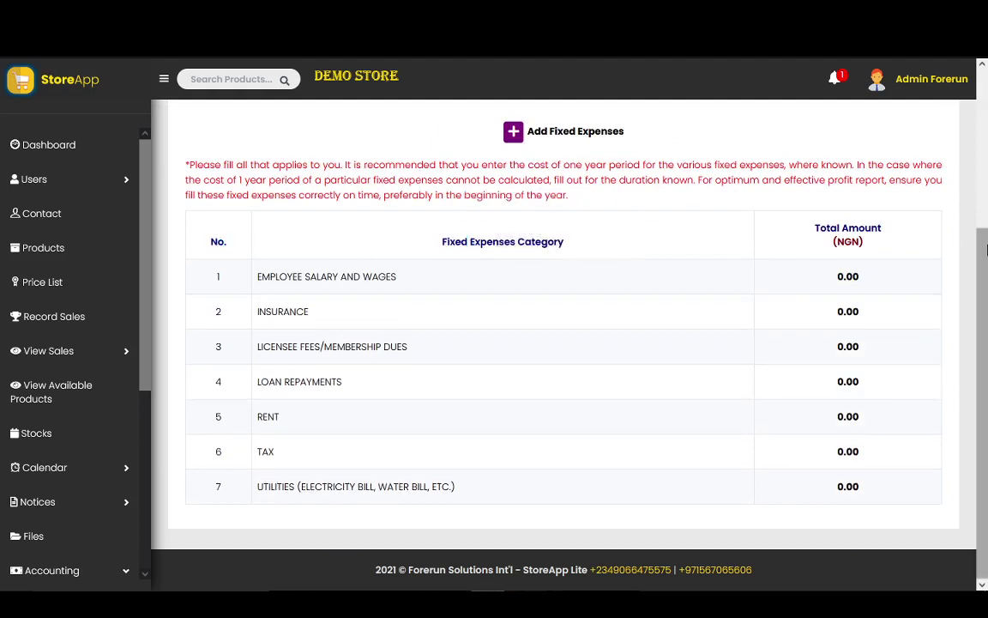
{"action": "scroll", "coordinate": [986, 265], "scroll_direction": "up", "scroll_amount": 3}
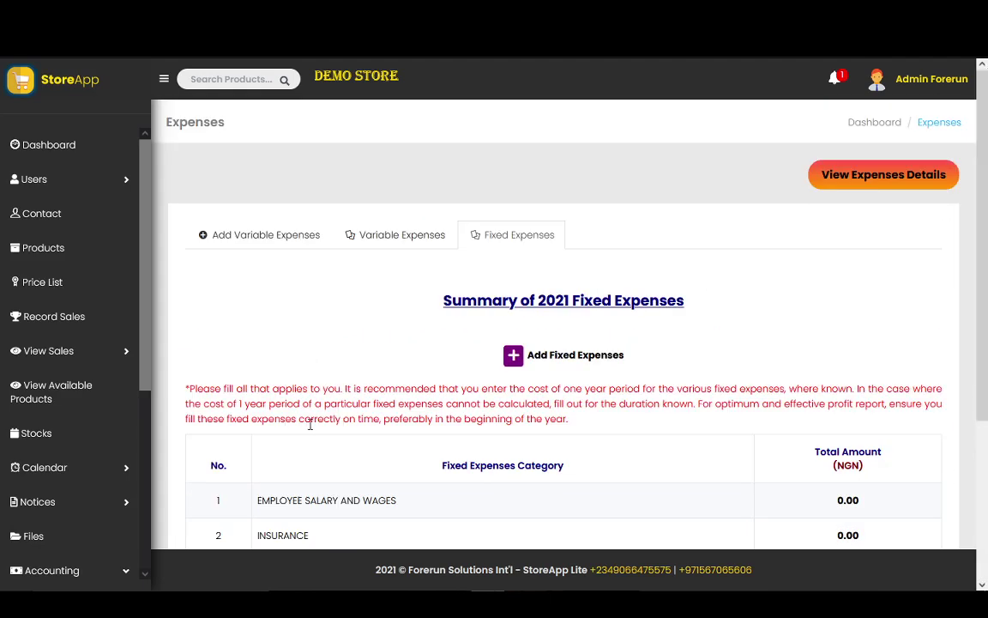
{"action": "left_click_drag", "start_coordinate": [340, 421], "coordinate": [302, 422]}
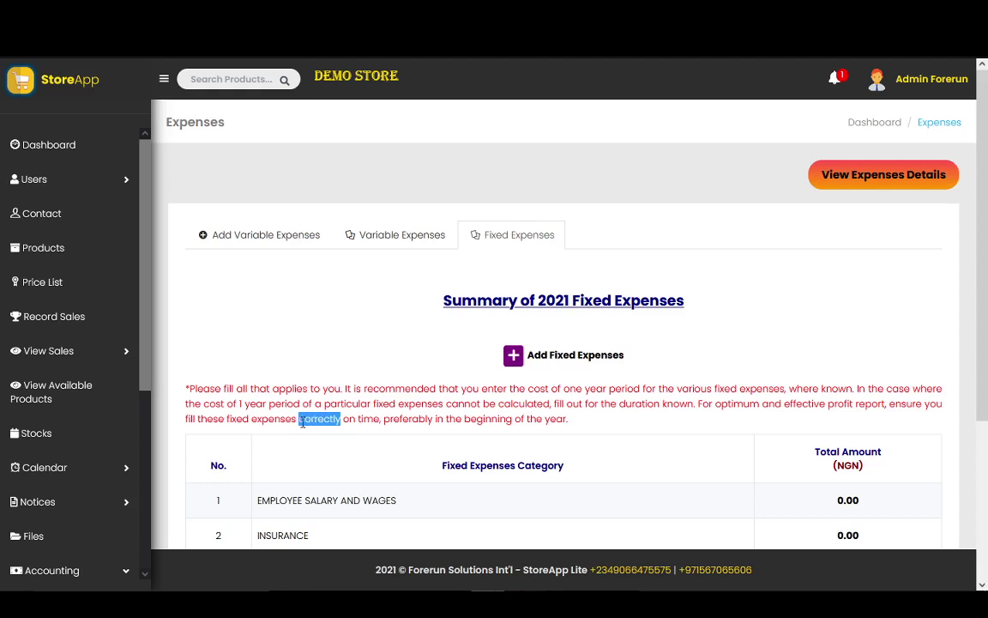
{"action": "left_click", "coordinate": [863, 335]}
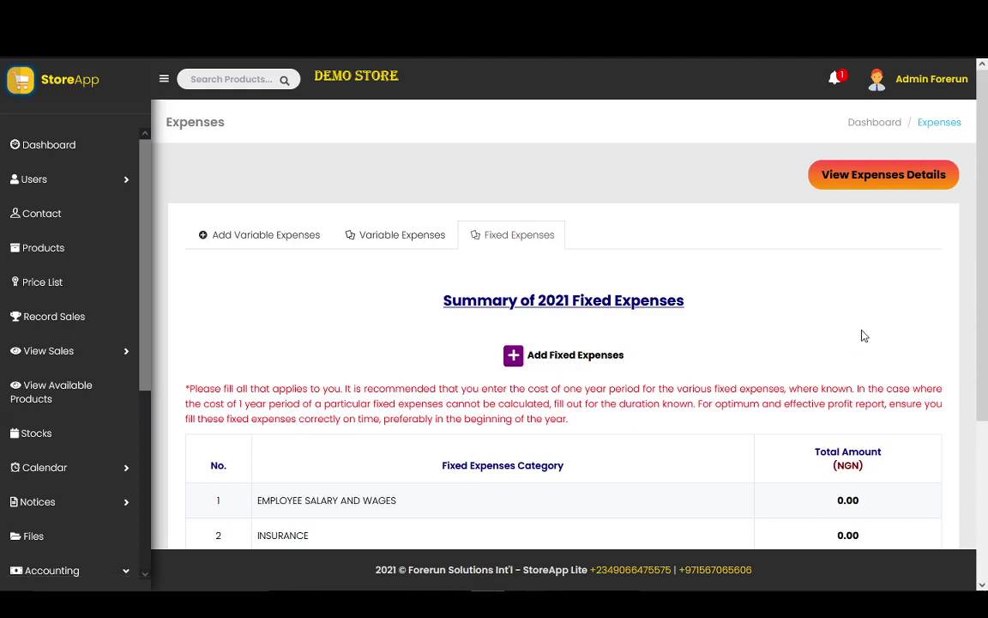
Step: Start a new fixed expense with the expense type Rent and the description "Rent for 1 year"
{"action": "left_click", "coordinate": [540, 359]}
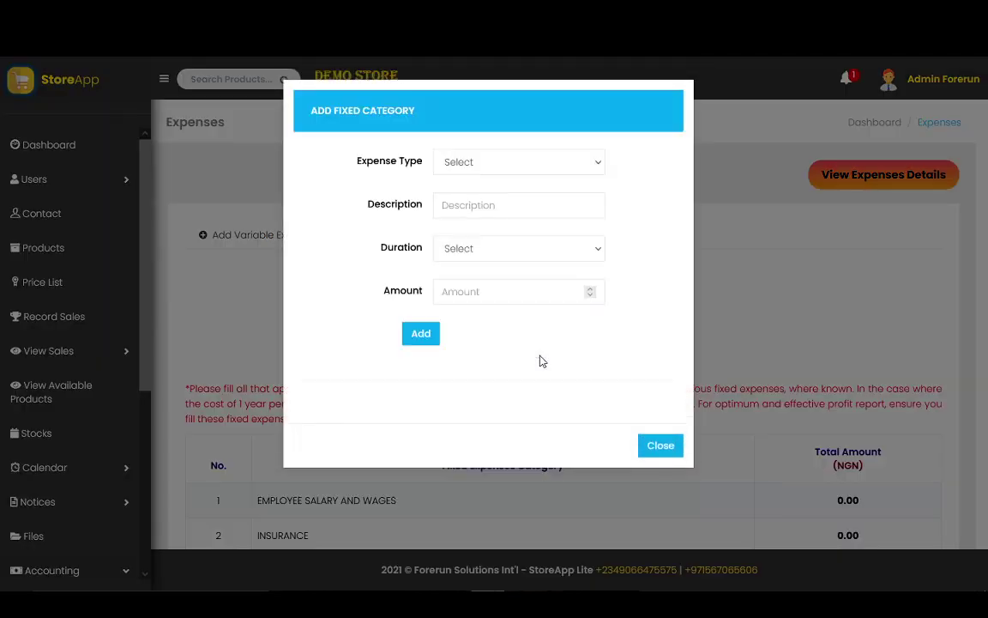
{"action": "left_click", "coordinate": [530, 165]}
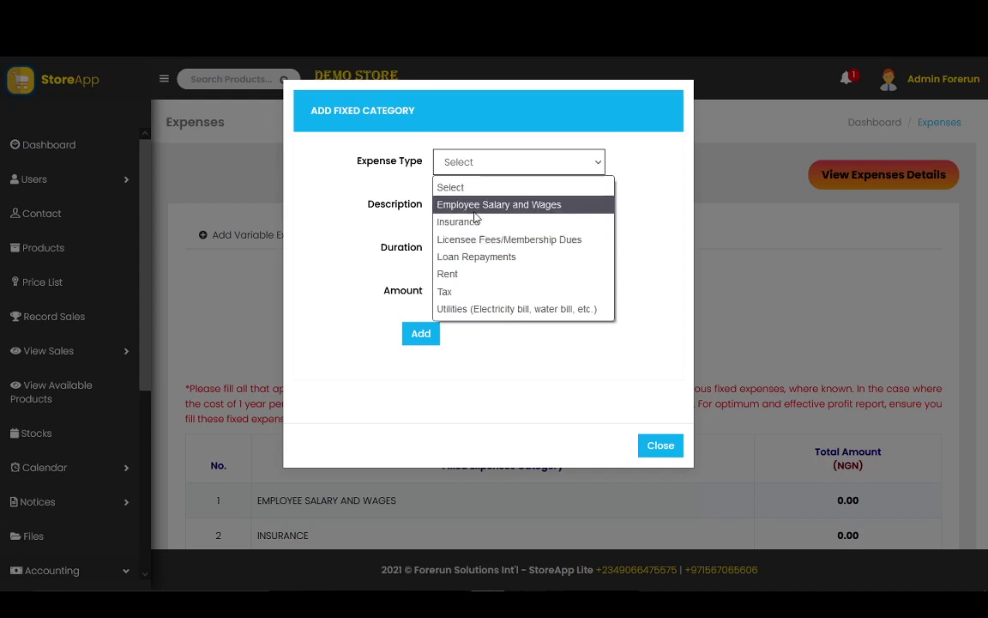
{"action": "left_click", "coordinate": [493, 273]}
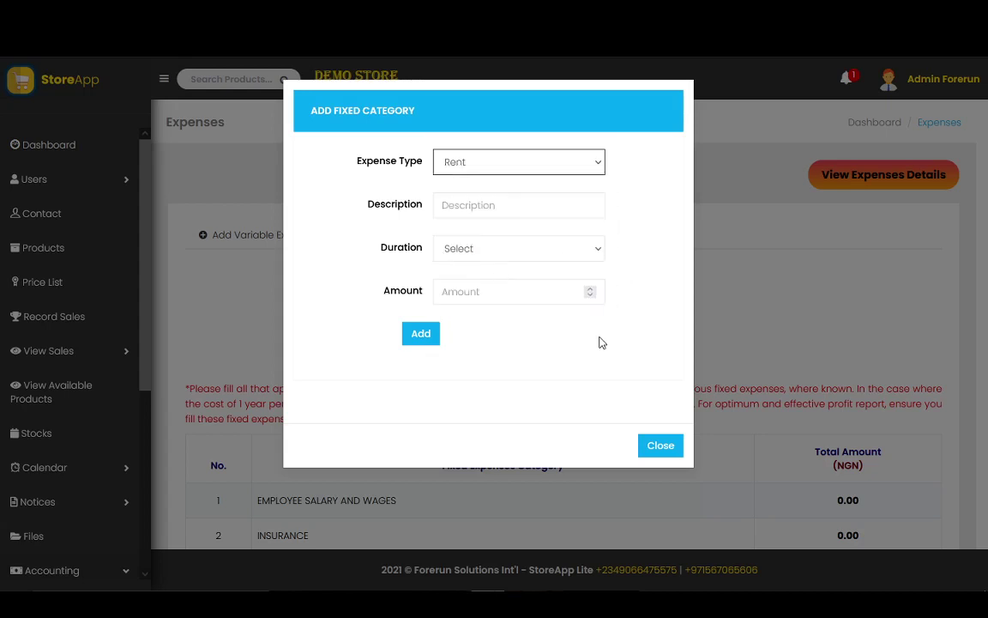
{"action": "left_click", "coordinate": [505, 203]}
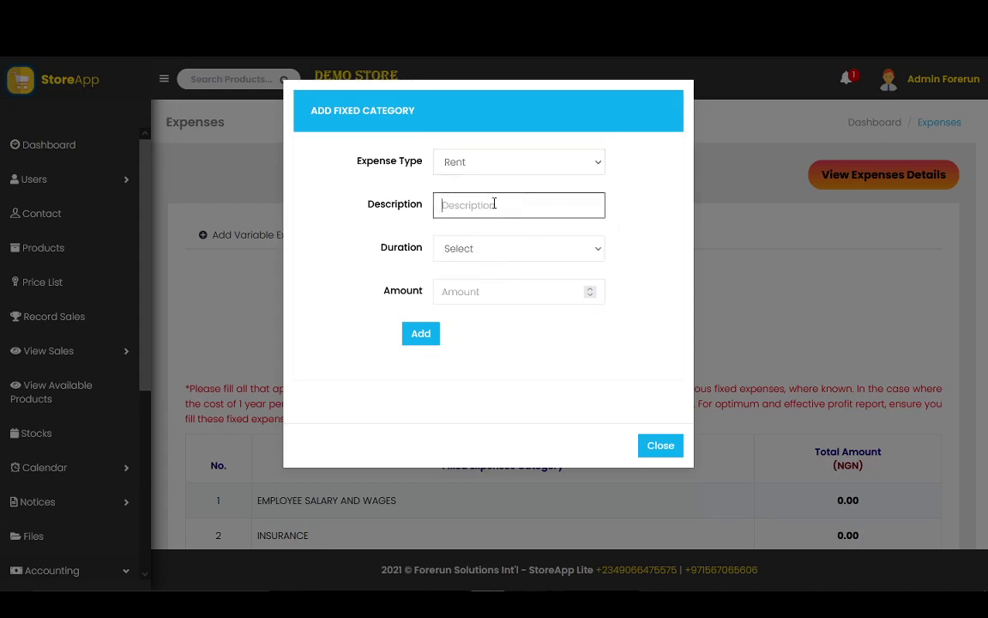
{"action": "type", "text": "Rent"}
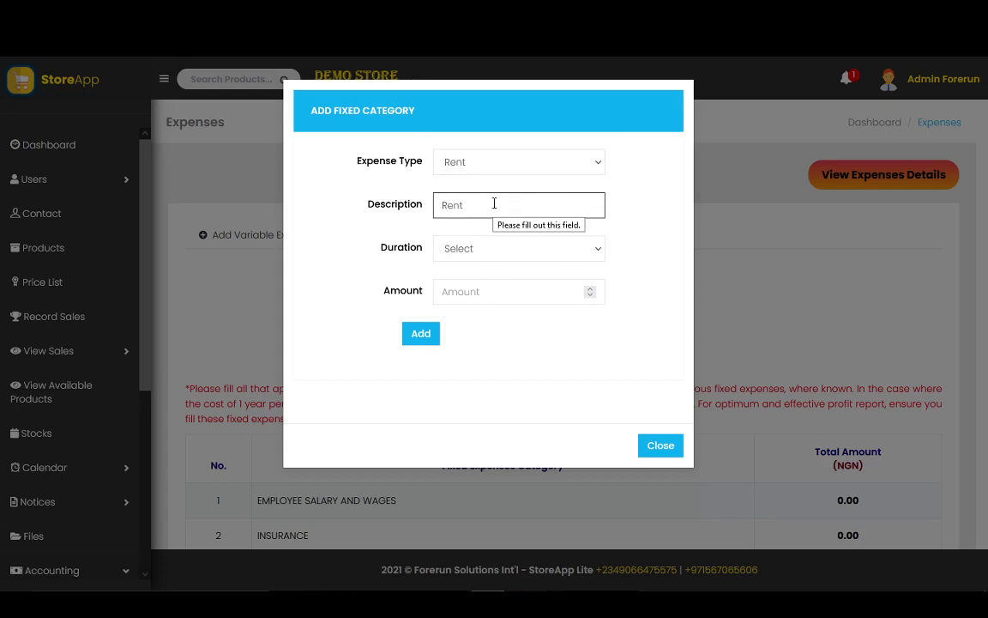
{"action": "type", "text": " fo"}
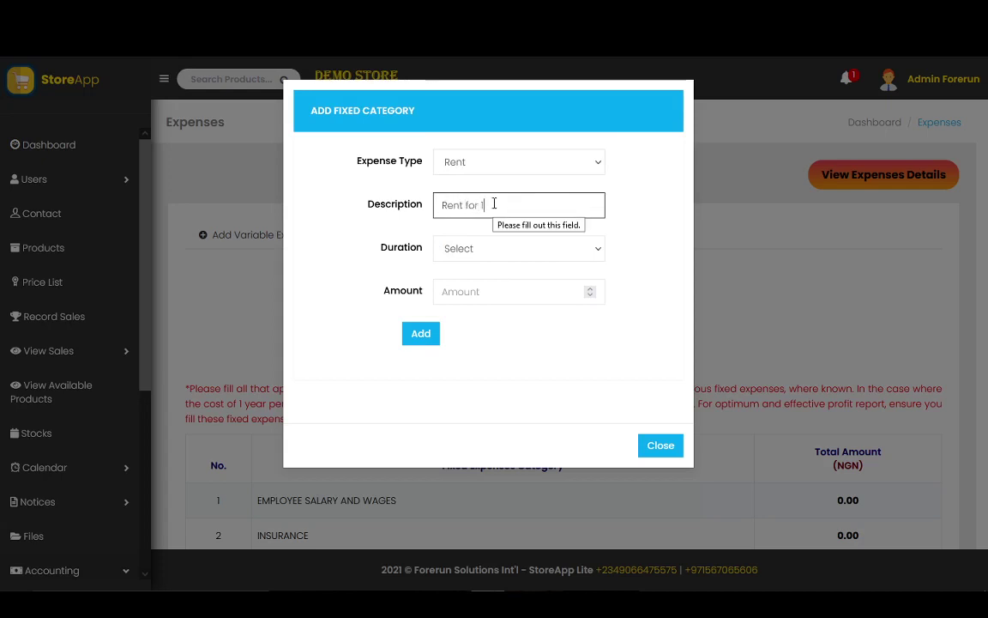
{"action": "type", "text": "r 1 year"}
Step: Try the Custom duration for the rent expense and inspect its Start Date and End Date fields
{"action": "left_click", "coordinate": [494, 258]}
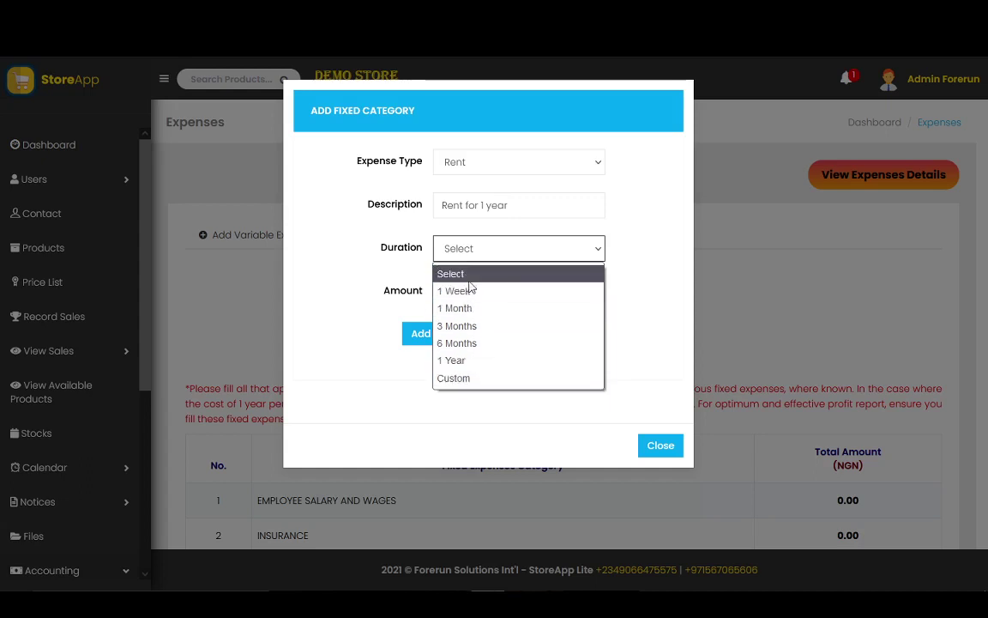
{"action": "left_click", "coordinate": [472, 380]}
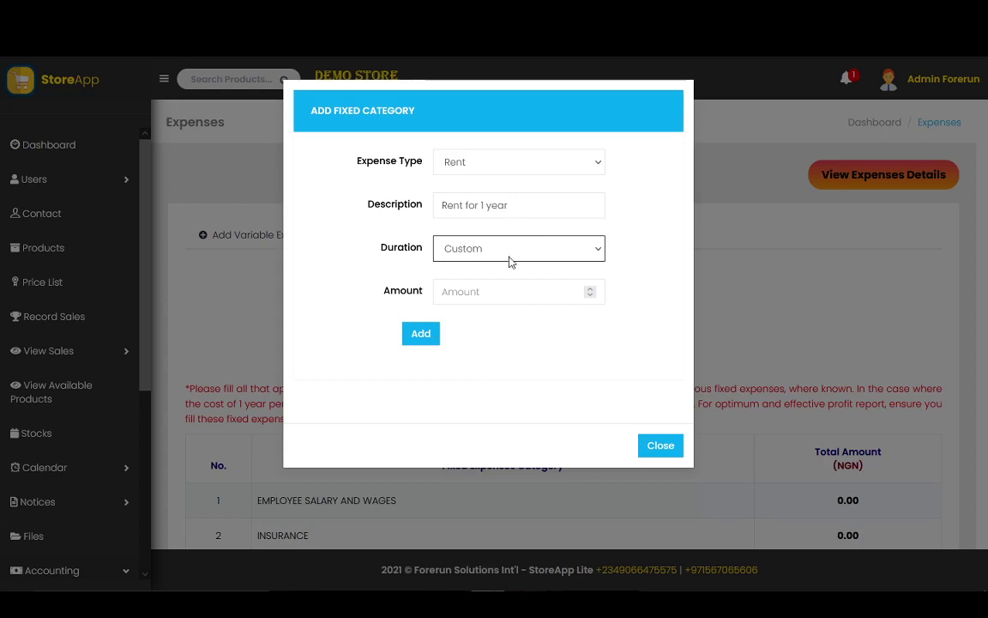
{"action": "left_click", "coordinate": [484, 289]}
{"action": "left_click", "coordinate": [503, 250]}
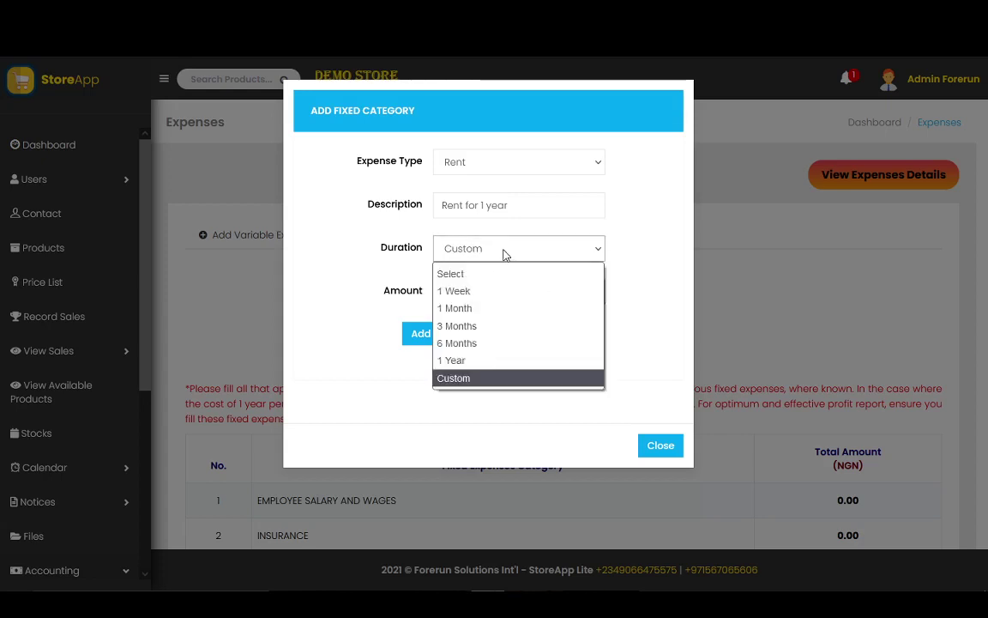
{"action": "left_click", "coordinate": [639, 251]}
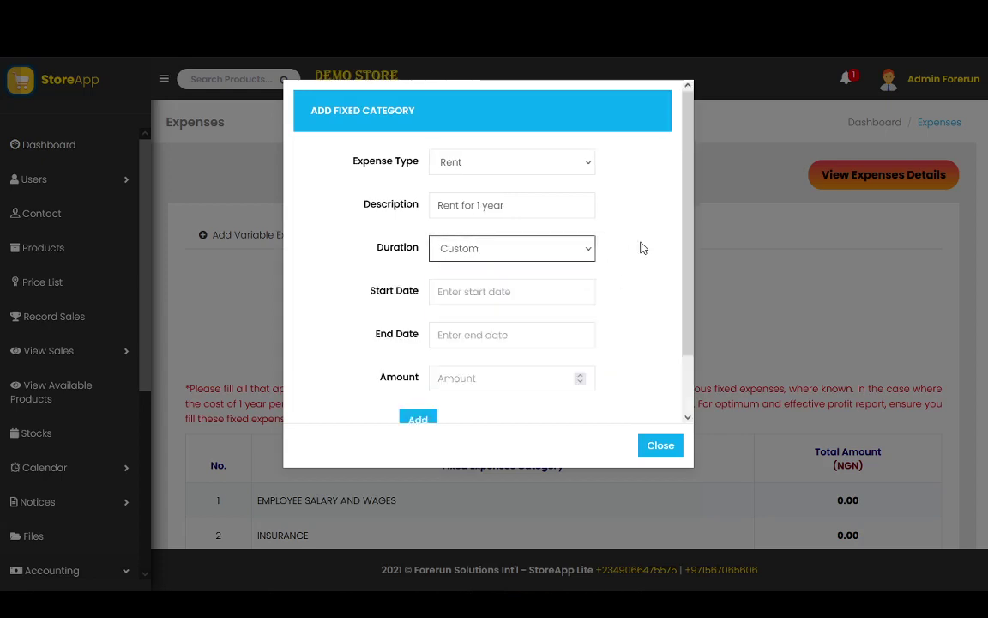
{"action": "left_click", "coordinate": [496, 293]}
{"action": "left_click", "coordinate": [626, 259]}
{"action": "scroll", "coordinate": [682, 322], "scroll_direction": "down", "scroll_amount": 2}
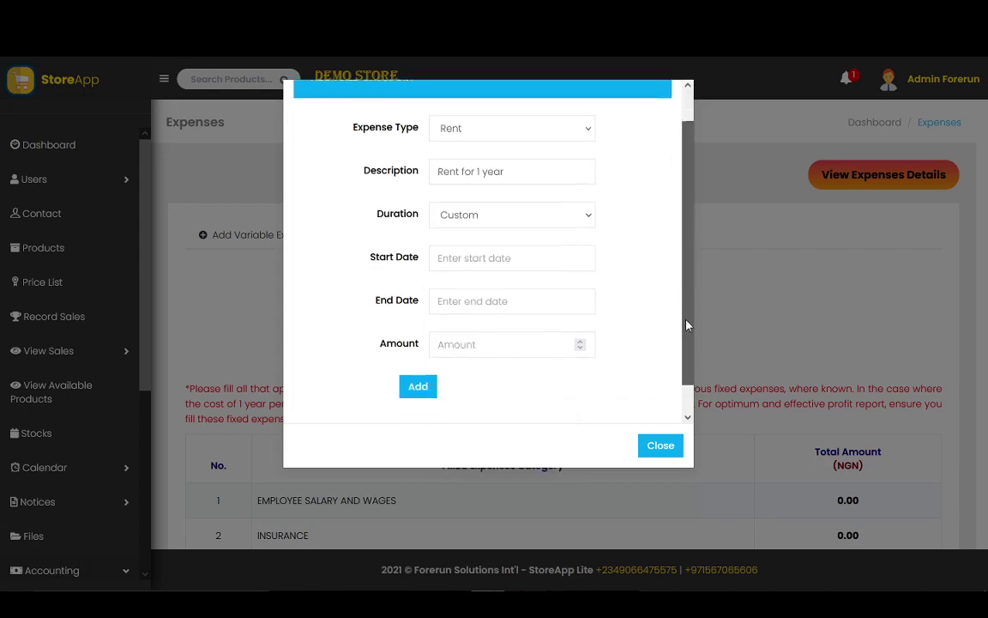
{"action": "left_click", "coordinate": [488, 230]}
{"action": "left_click", "coordinate": [650, 229]}
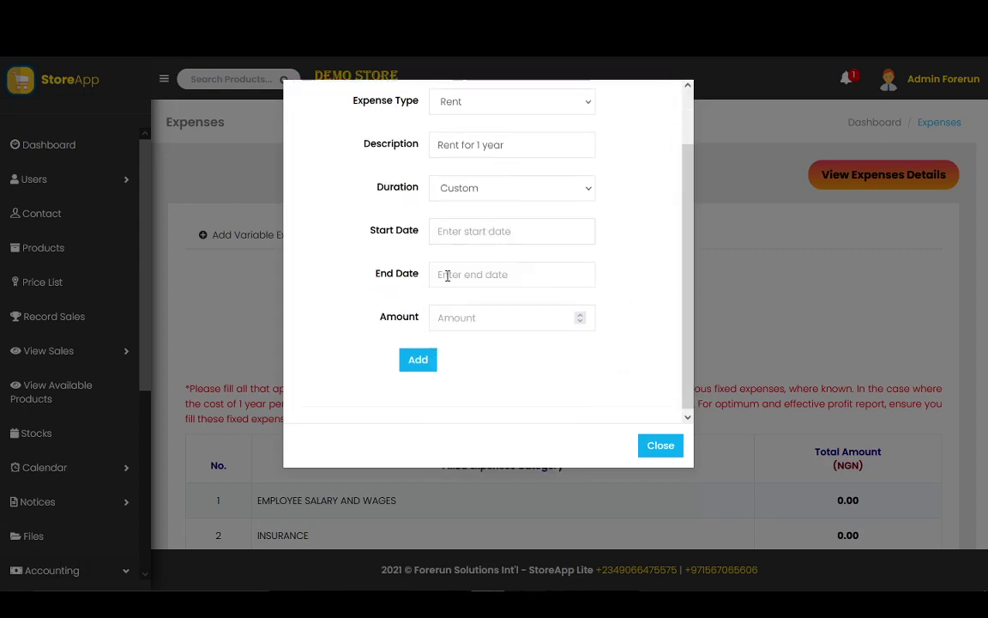
{"action": "left_click", "coordinate": [448, 274]}
{"action": "left_click", "coordinate": [625, 223]}
{"action": "scroll", "coordinate": [684, 209], "scroll_direction": "up", "scroll_amount": 1}
{"action": "scroll", "coordinate": [683, 209], "scroll_direction": "up", "scroll_amount": 1}
Step: Review the available duration options and the Start Date, End Date and Amount fields of the custom-duration form
{"action": "left_click", "coordinate": [536, 232]}
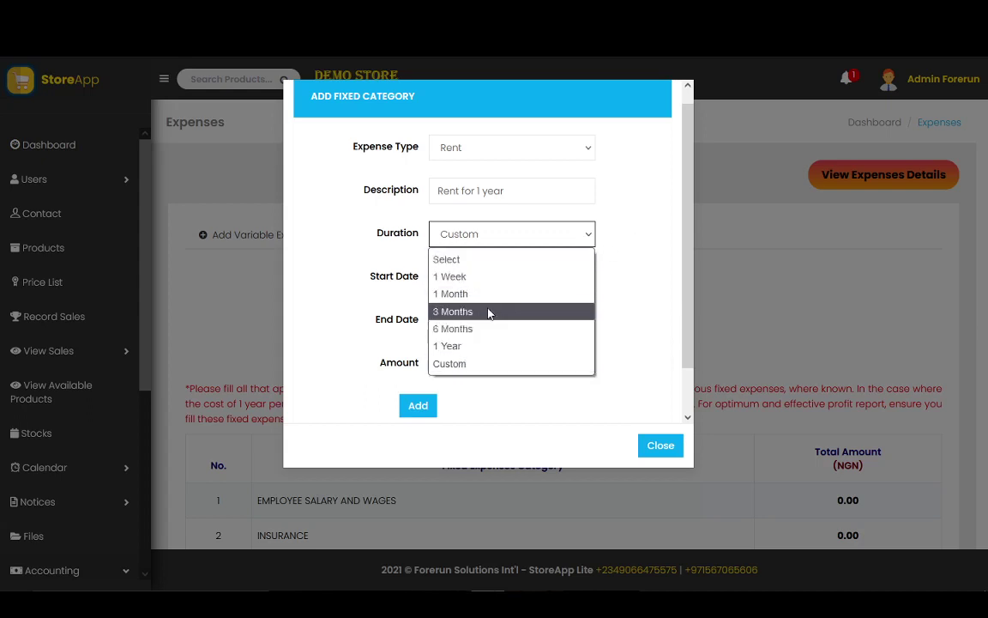
{"action": "left_click", "coordinate": [611, 278]}
{"action": "left_click", "coordinate": [459, 277]}
{"action": "left_click", "coordinate": [647, 250]}
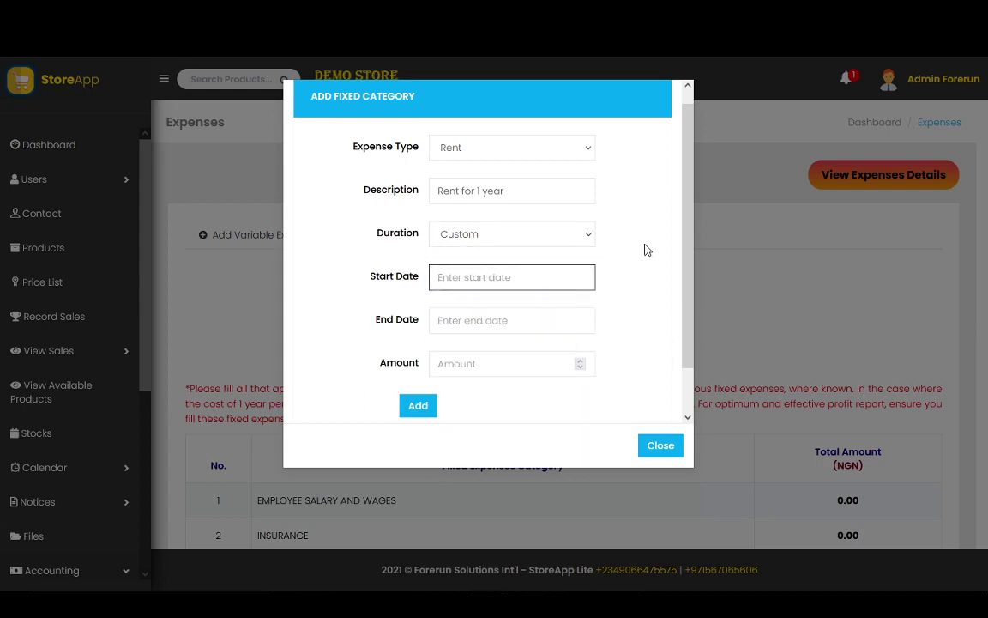
{"action": "left_click", "coordinate": [515, 278]}
{"action": "left_click", "coordinate": [618, 265]}
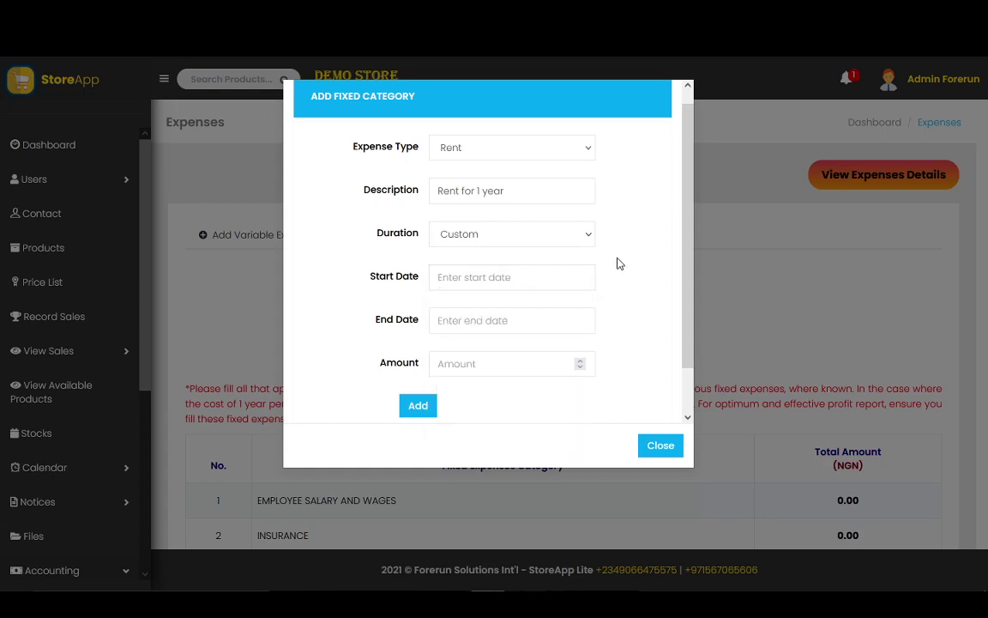
{"action": "left_click", "coordinate": [472, 282]}
{"action": "left_click", "coordinate": [657, 249]}
{"action": "left_click", "coordinate": [547, 314]}
{"action": "left_click", "coordinate": [635, 254]}
{"action": "left_click", "coordinate": [490, 369]}
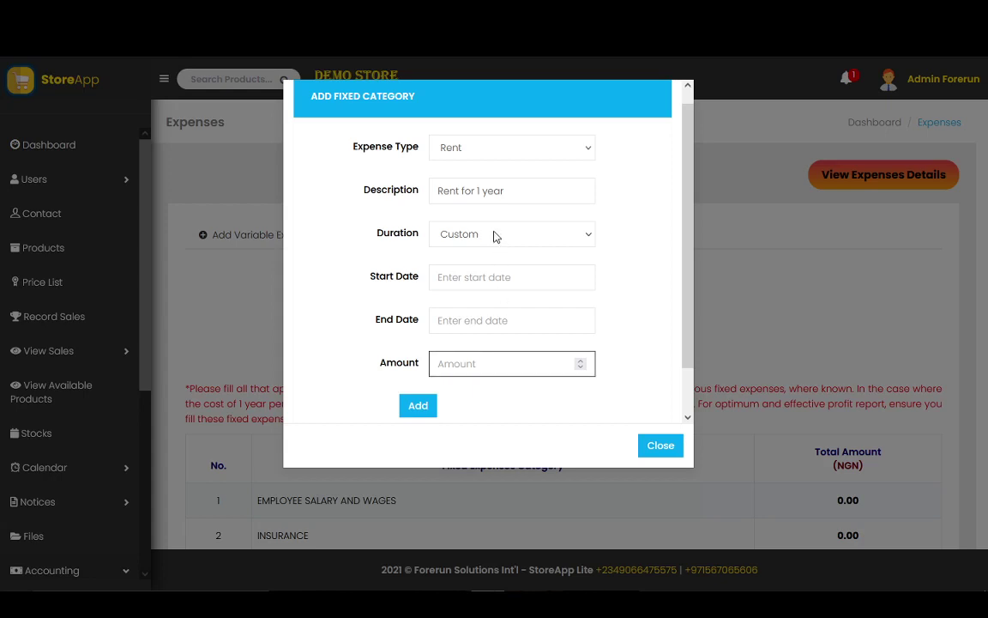
Step: Set the rent expense's duration to 1 Year and its amount to 150000, and add it to the fixed expenses
{"action": "left_click", "coordinate": [452, 236]}
{"action": "left_click", "coordinate": [463, 346]}
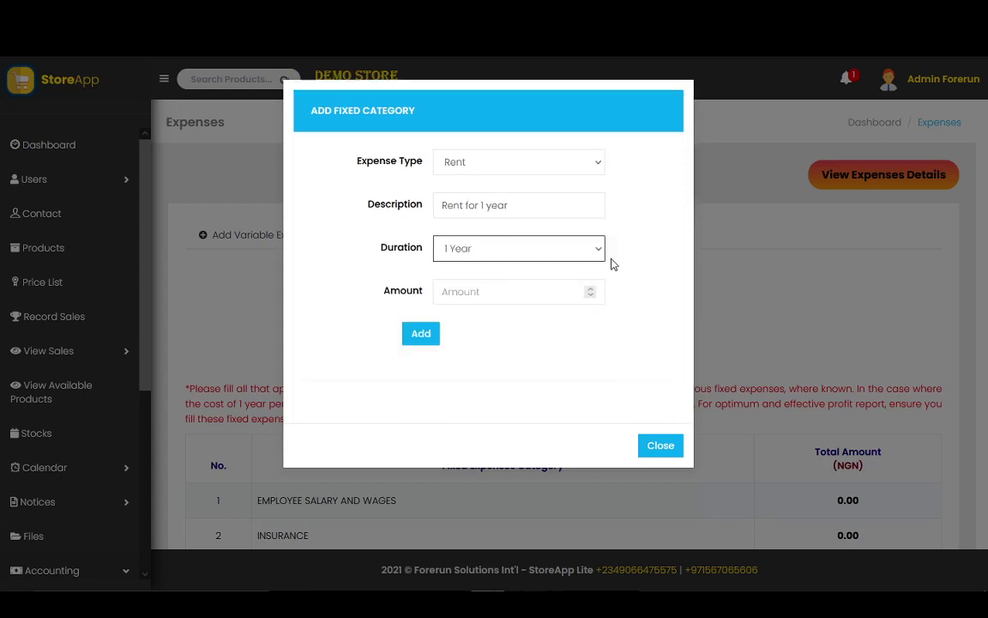
{"action": "left_click", "coordinate": [521, 300]}
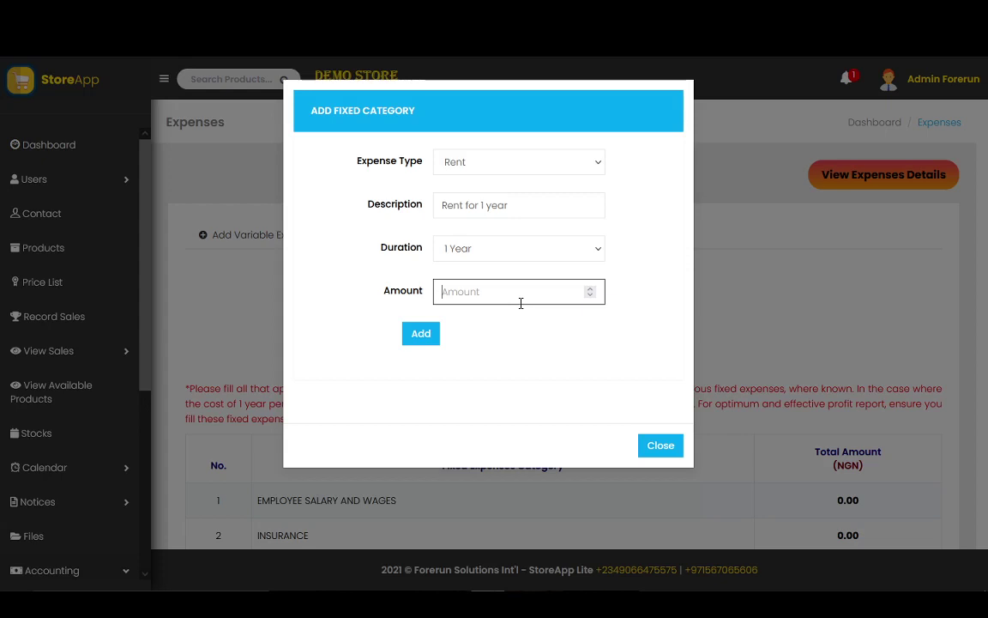
{"action": "type", "text": "150000"}
{"action": "left_click", "coordinate": [421, 336]}
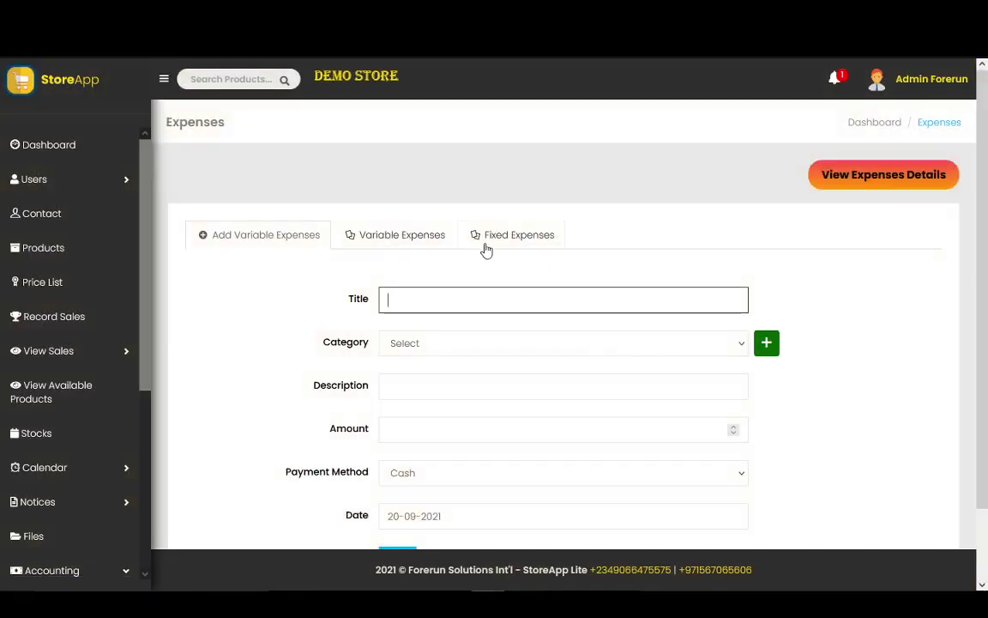
Step: Open the Rent details from the fixed expenses summary and inspect the entry's period and its Edit and Delete options
{"action": "left_click", "coordinate": [486, 235]}
{"action": "scroll", "coordinate": [900, 412], "scroll_direction": "down", "scroll_amount": 3}
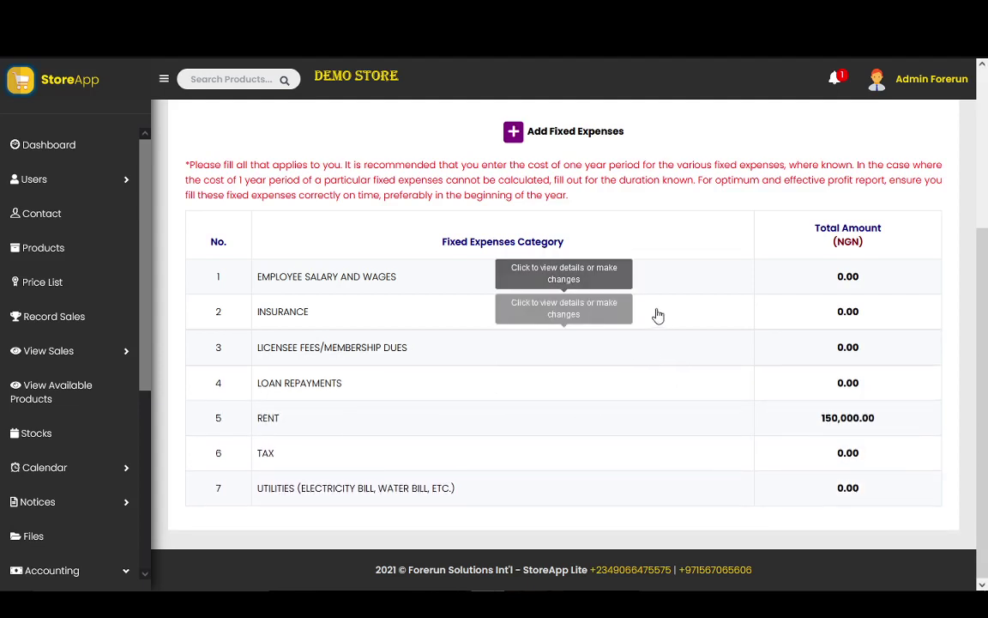
{"action": "left_click", "coordinate": [633, 423]}
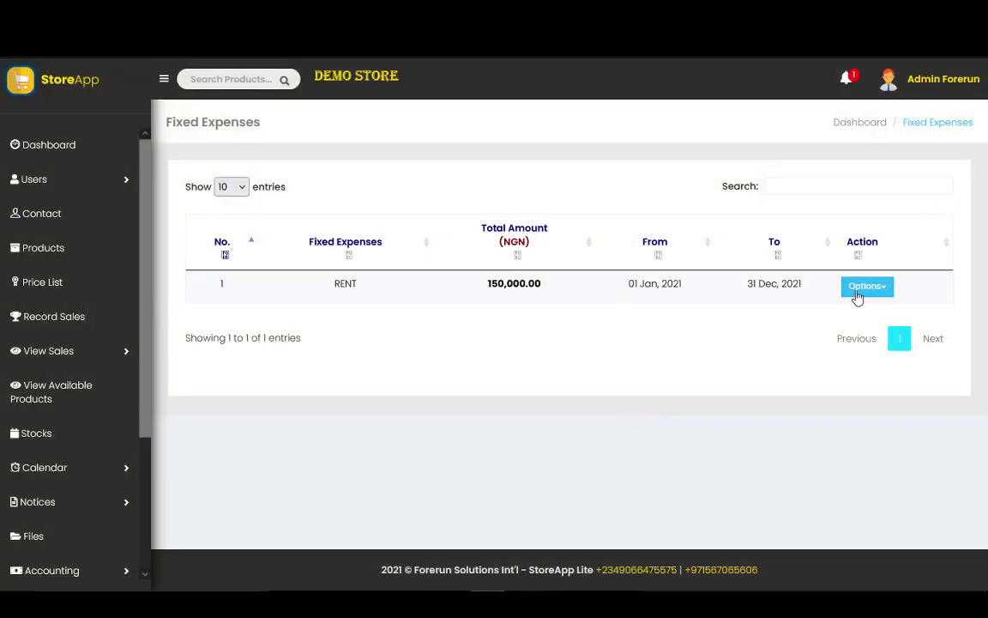
{"action": "left_click", "coordinate": [856, 289]}
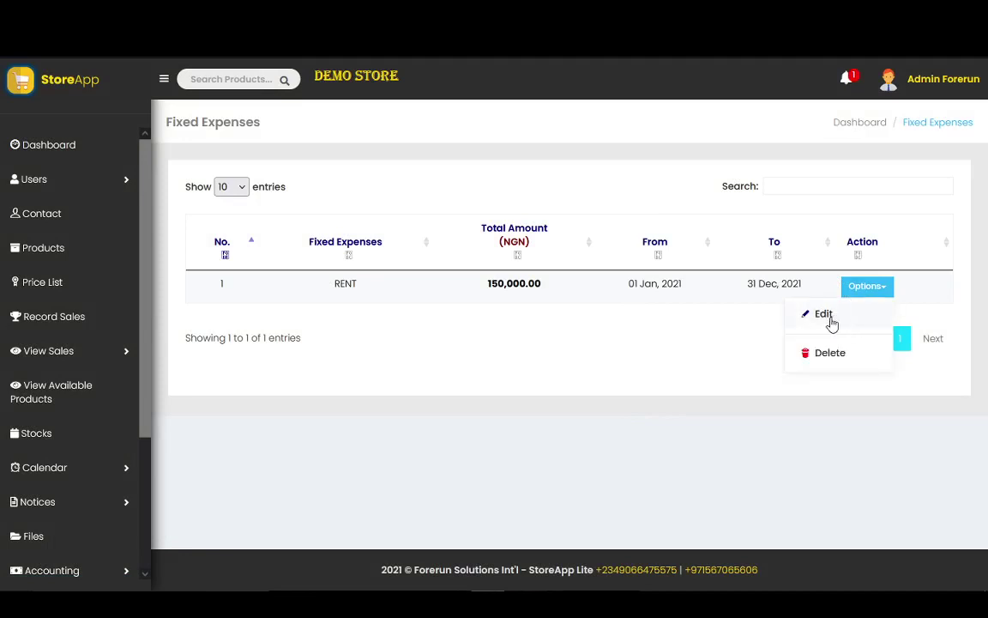
{"action": "left_click", "coordinate": [650, 288]}
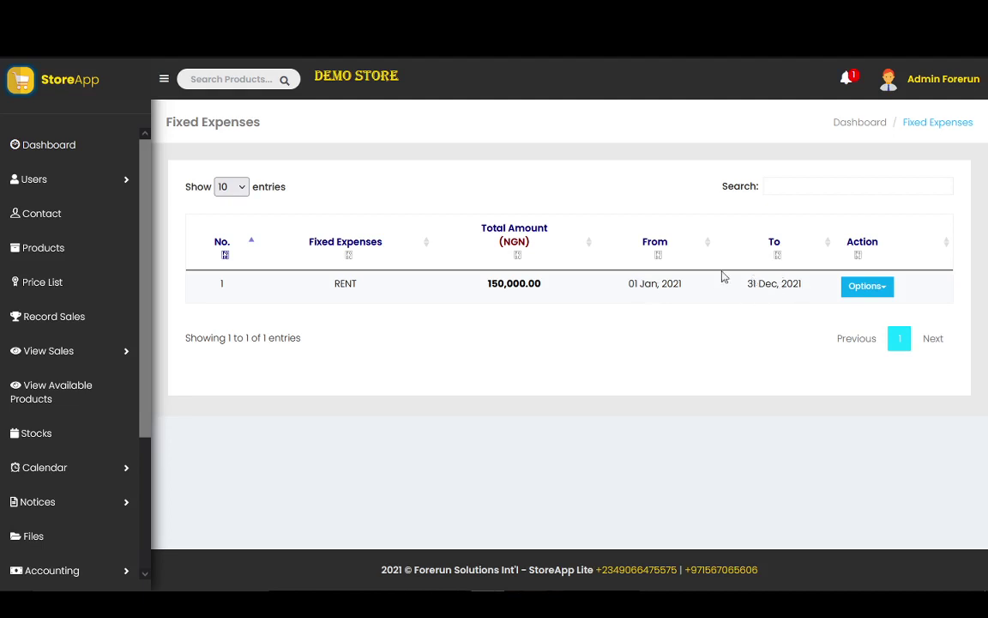
{"action": "left_click", "coordinate": [863, 288]}
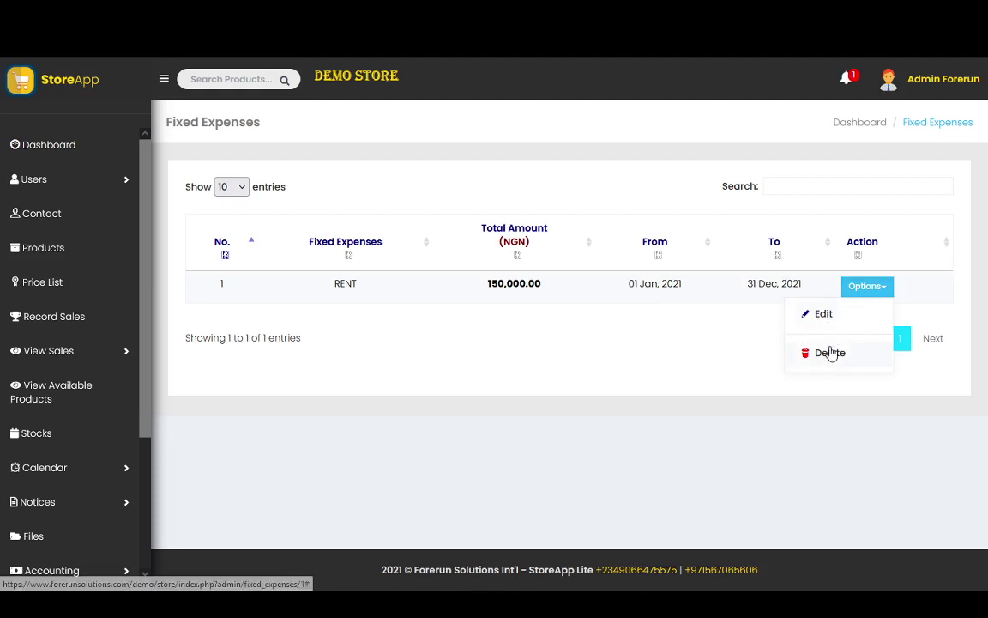
{"action": "left_click", "coordinate": [777, 290]}
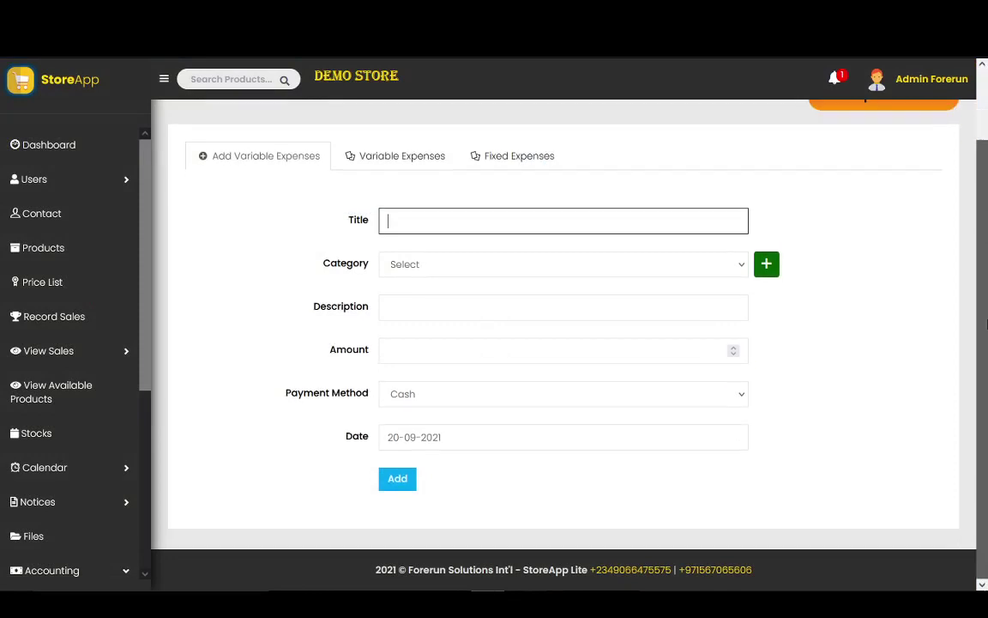
Step: Review the category totals in the 2021 fixed expenses summary and view the 2021 variable expenses list
{"action": "scroll", "coordinate": [986, 219], "scroll_direction": "up", "scroll_amount": 1}
{"action": "scroll", "coordinate": [986, 219], "scroll_direction": "up", "scroll_amount": 1}
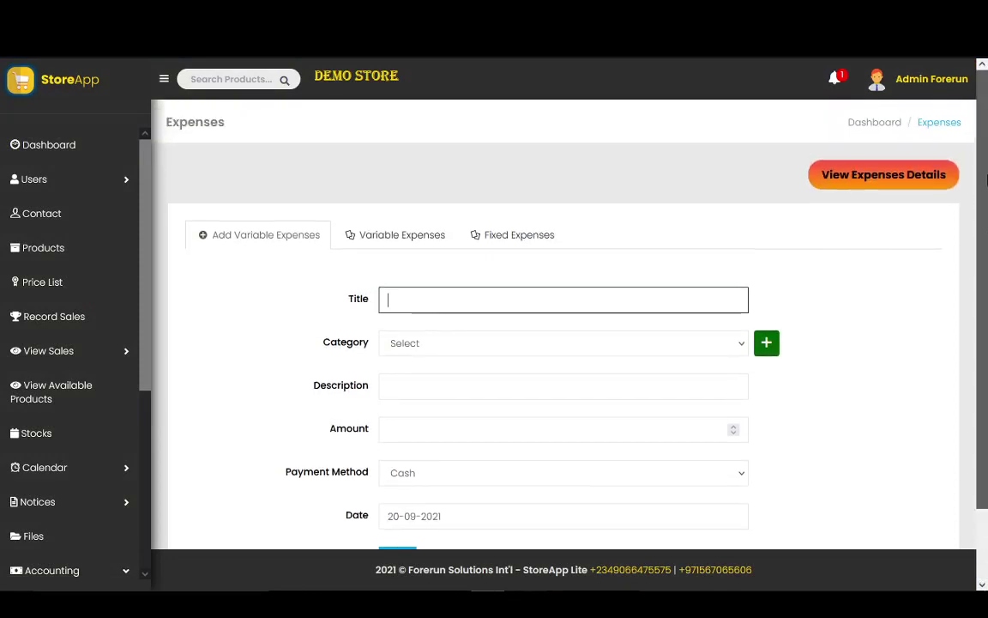
{"action": "left_click", "coordinate": [532, 233]}
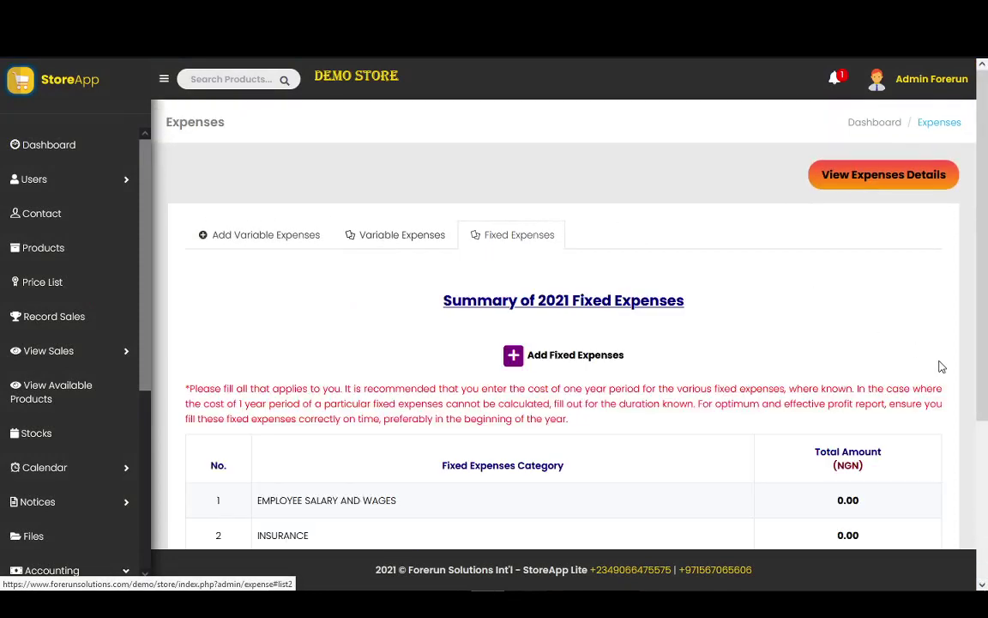
{"action": "scroll", "coordinate": [985, 498], "scroll_direction": "down", "scroll_amount": 3}
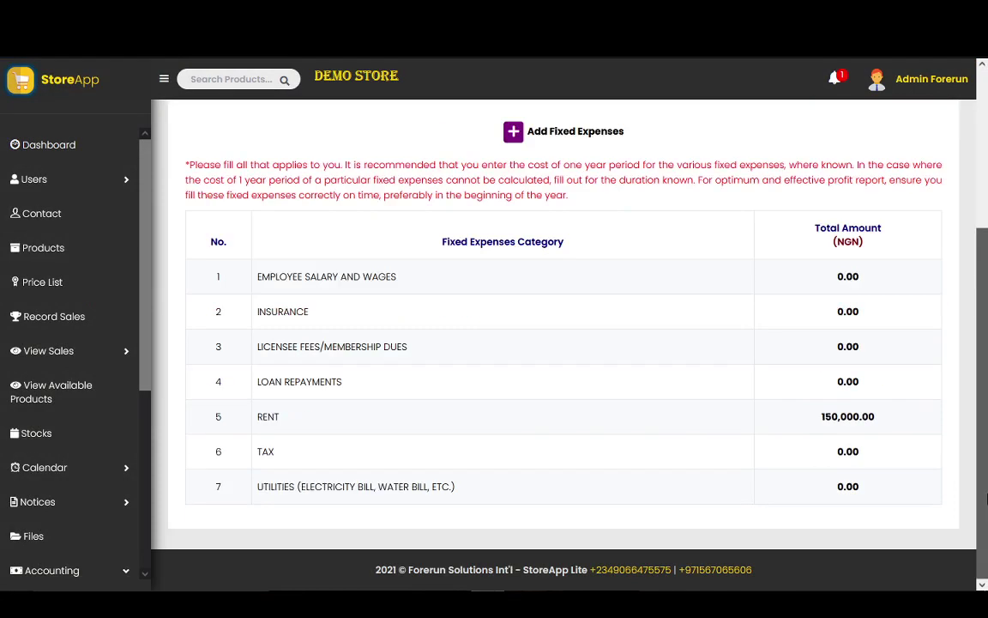
{"action": "scroll", "coordinate": [986, 444], "scroll_direction": "up", "scroll_amount": 2}
{"action": "scroll", "coordinate": [986, 472], "scroll_direction": "down", "scroll_amount": 3}
{"action": "scroll", "coordinate": [986, 472], "scroll_direction": "up", "scroll_amount": 3}
{"action": "scroll", "coordinate": [986, 386], "scroll_direction": "down", "scroll_amount": 3}
{"action": "scroll", "coordinate": [986, 270], "scroll_direction": "up", "scroll_amount": 3}
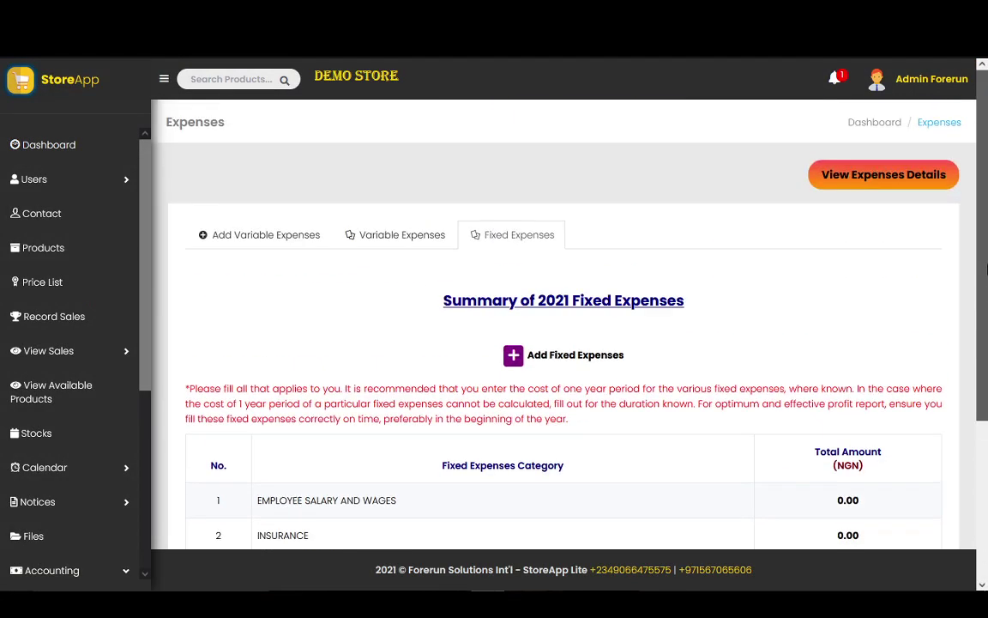
{"action": "scroll", "coordinate": [986, 269], "scroll_direction": "down", "scroll_amount": 3}
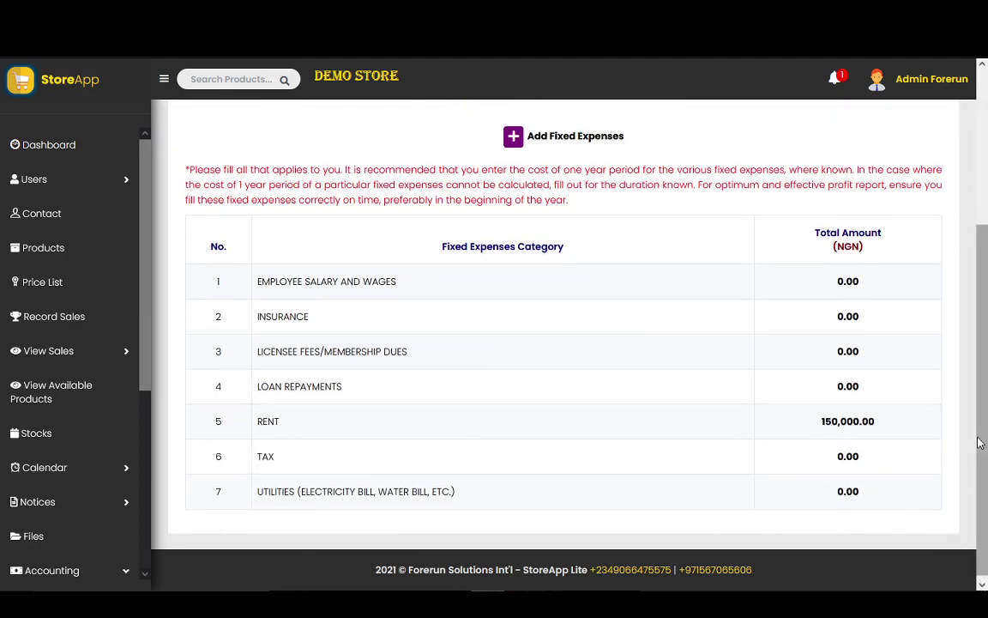
{"action": "scroll", "coordinate": [986, 270], "scroll_direction": "up", "scroll_amount": 2}
{"action": "scroll", "coordinate": [986, 269], "scroll_direction": "up", "scroll_amount": 1}
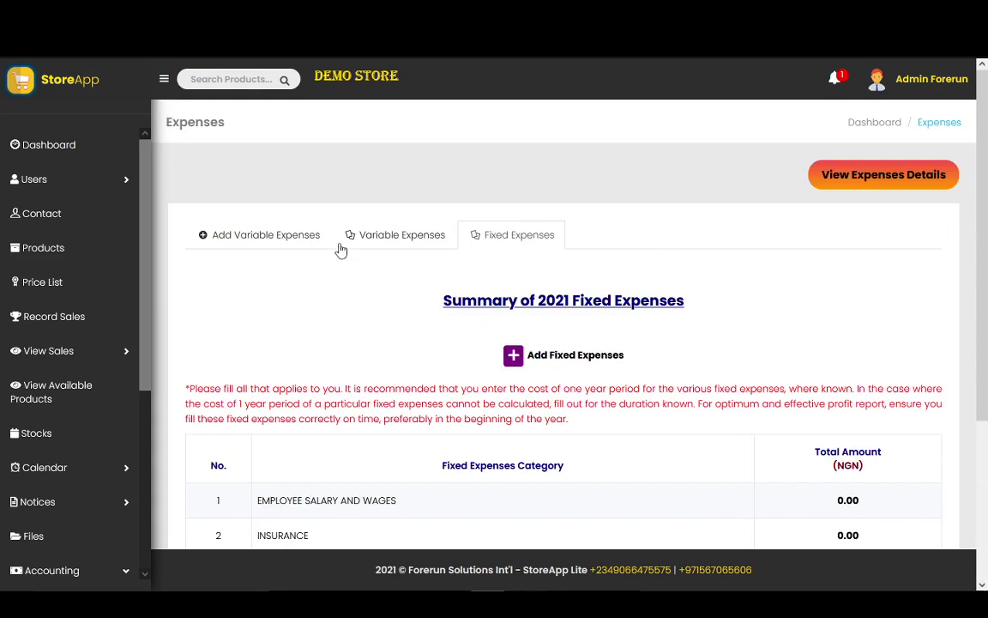
{"action": "left_click", "coordinate": [390, 240]}
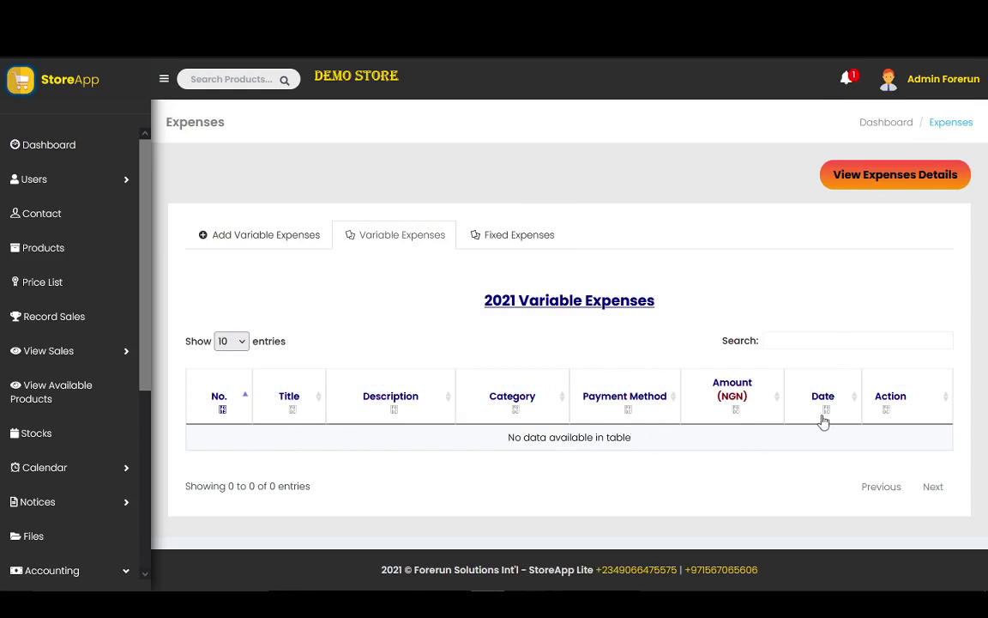
Step: Start a new variable expense and choose Bank Service Charges as its category
{"action": "left_click", "coordinate": [267, 235]}
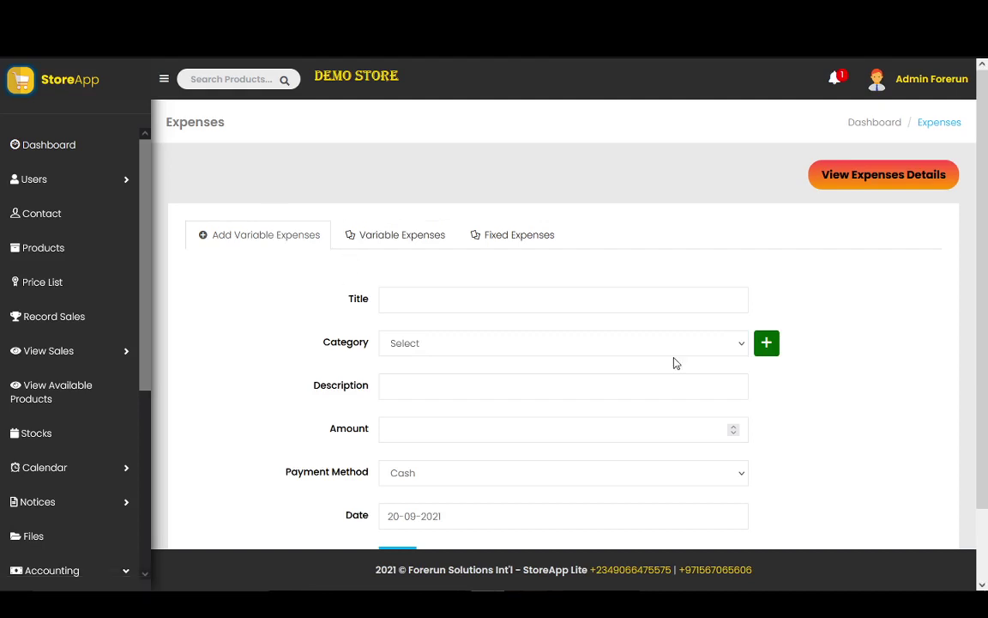
{"action": "scroll", "coordinate": [476, 187], "scroll_direction": "down", "scroll_amount": 1}
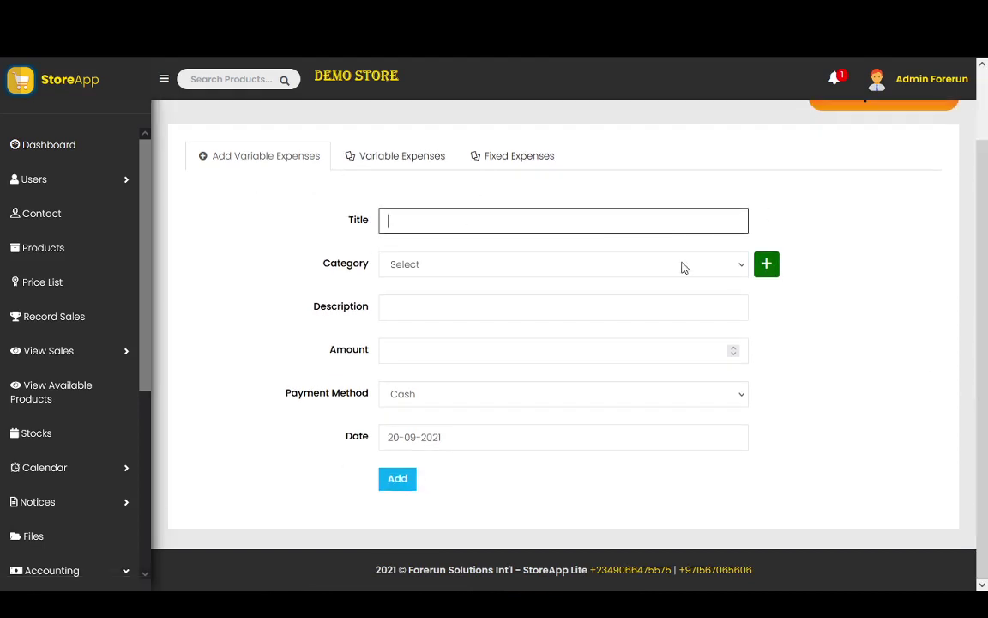
{"action": "left_click", "coordinate": [649, 271]}
{"action": "left_click", "coordinate": [821, 194]}
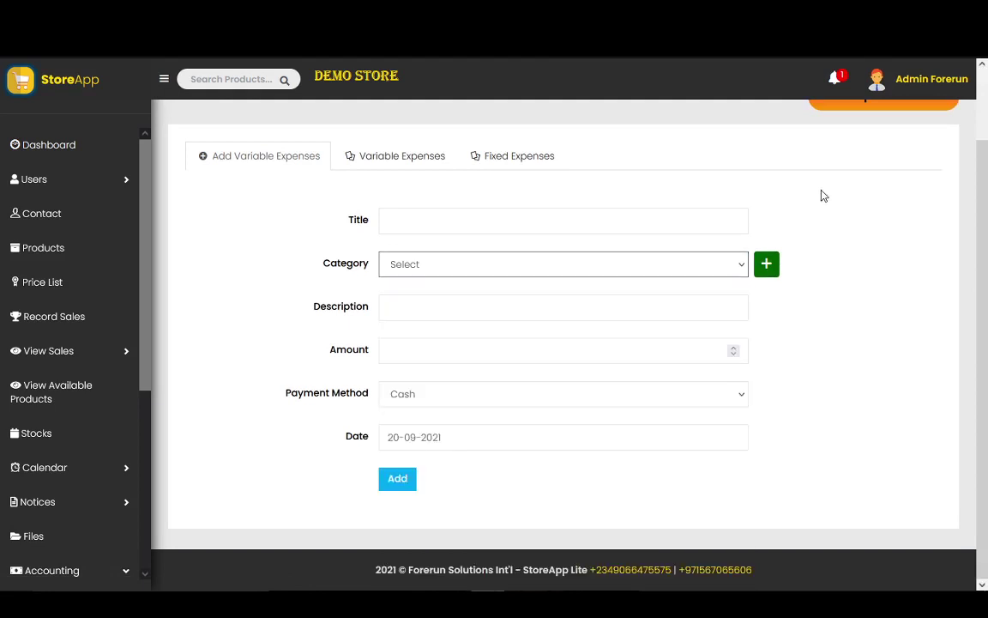
{"action": "left_click", "coordinate": [594, 275]}
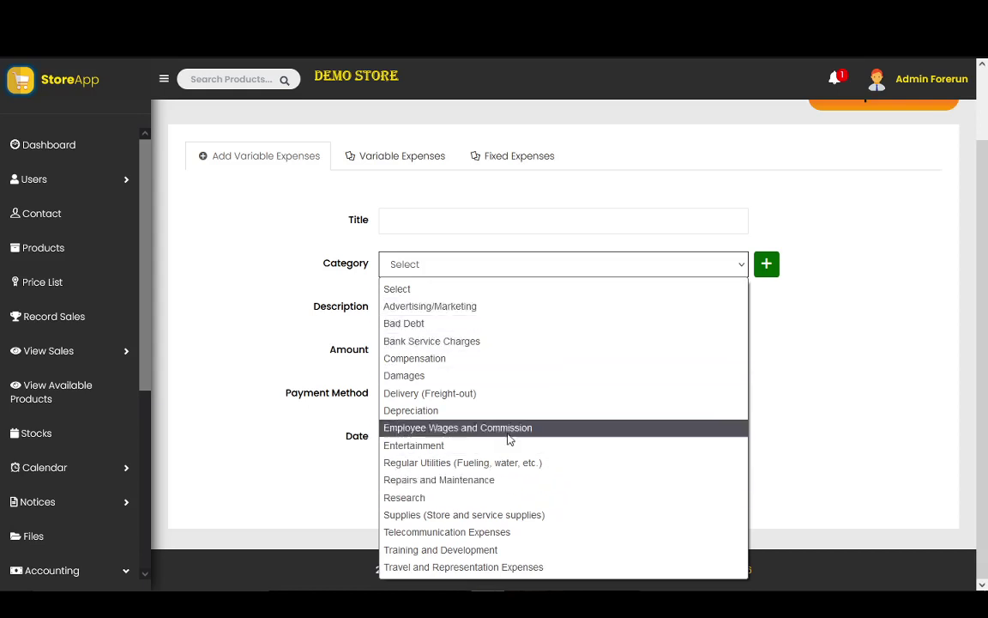
{"action": "left_click", "coordinate": [530, 343]}
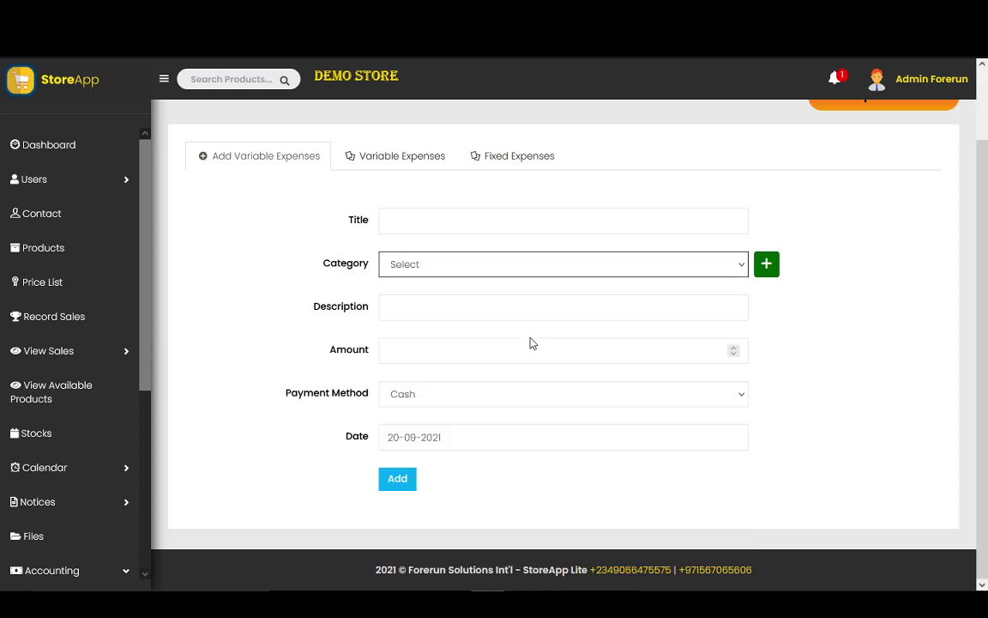
{"action": "left_click", "coordinate": [568, 272]}
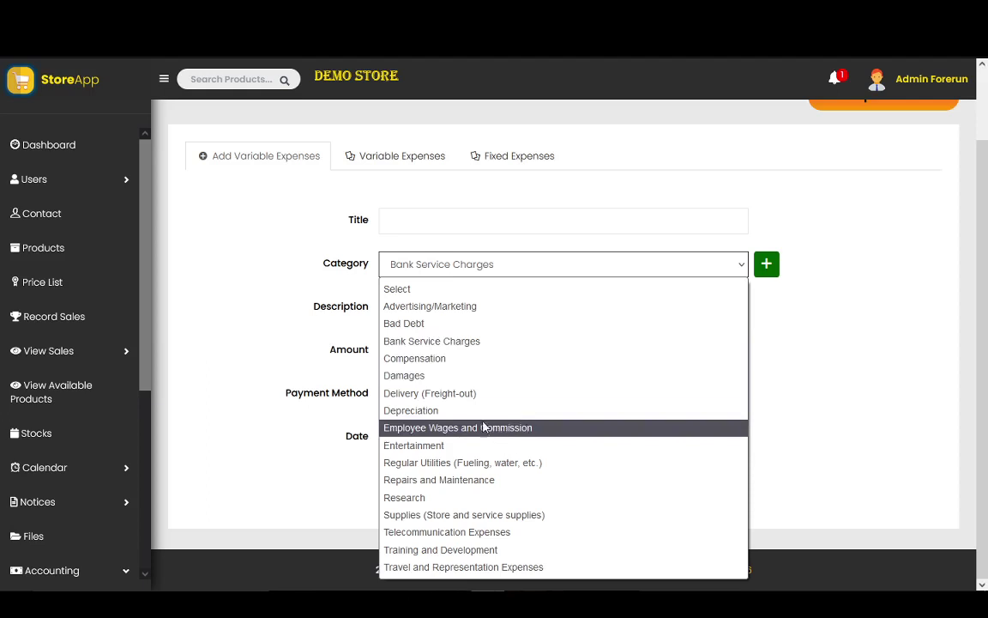
{"action": "left_click", "coordinate": [499, 213]}
Step: Enter "Bank charges" as the variable expense's title
{"action": "left_click", "coordinate": [499, 213]}
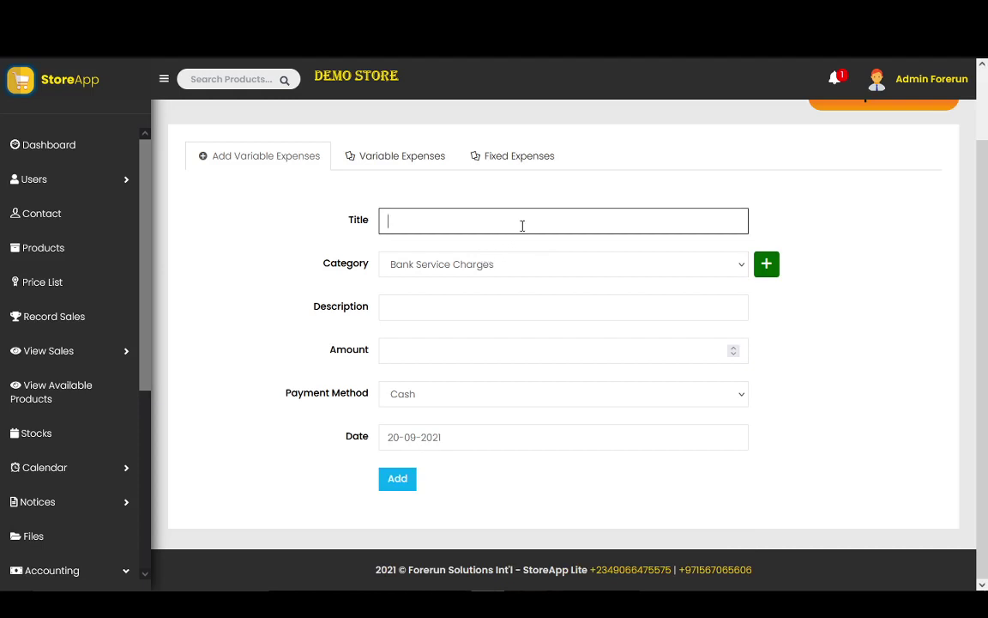
{"action": "type", "text": "bank charges"}
{"action": "left_click", "coordinate": [390, 220]}
{"action": "key", "text": "BackSpace"}
{"action": "type", "text": "B"}
{"action": "left_click", "coordinate": [413, 307]}
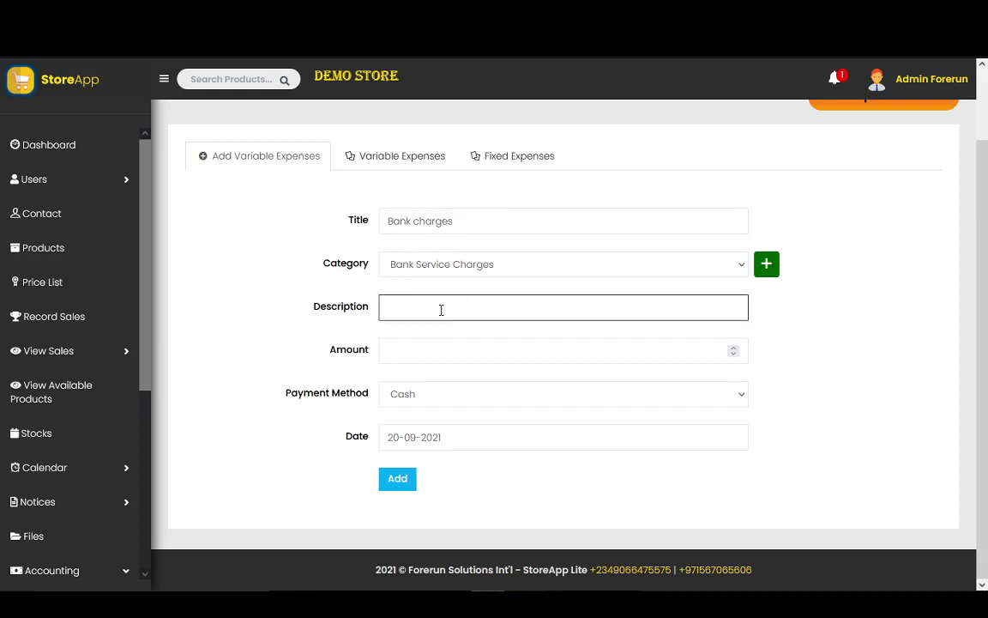
Step: Enter the description "Bank charges from 1st August to 2nd Sept. 2021" for the variable expense and highlight it
{"action": "type", "text": "Bank charges for"}
{"action": "key", "text": "BackSpace"}
{"action": "key", "text": "BackSpace"}
{"action": "key", "text": "BackSpace"}
{"action": "type", "text": "rom 1st August"}
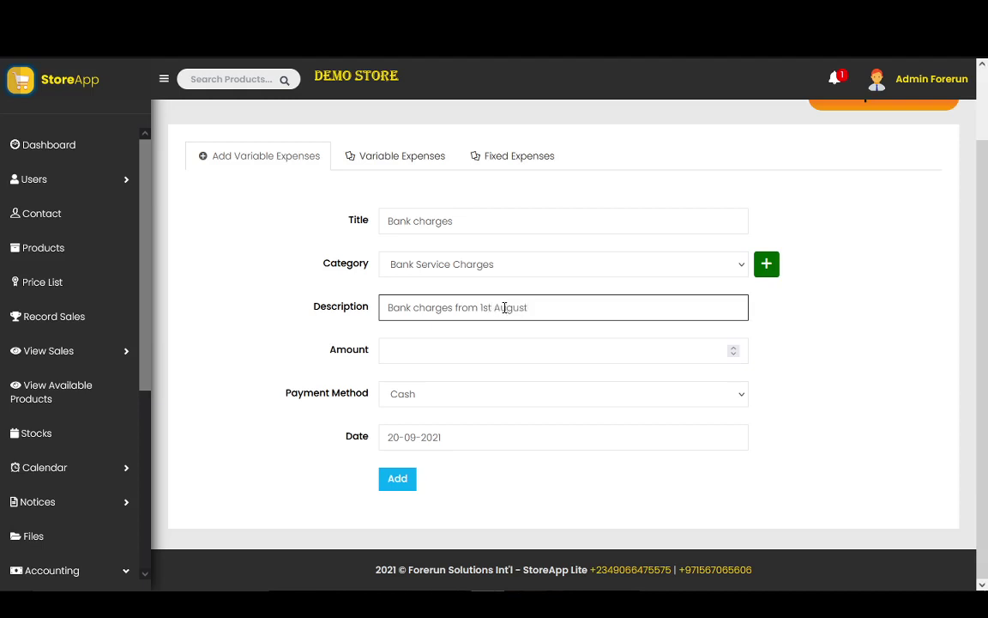
{"action": "type", "text": " to 2nd Sept. 2021"}
{"action": "left_click", "coordinate": [532, 354]}
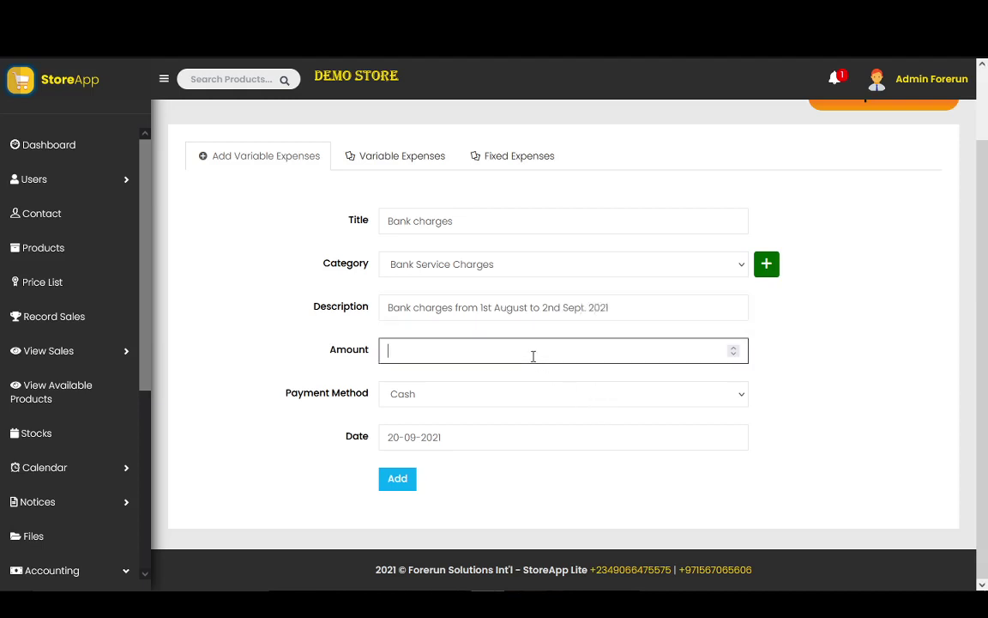
{"action": "left_click", "coordinate": [613, 307]}
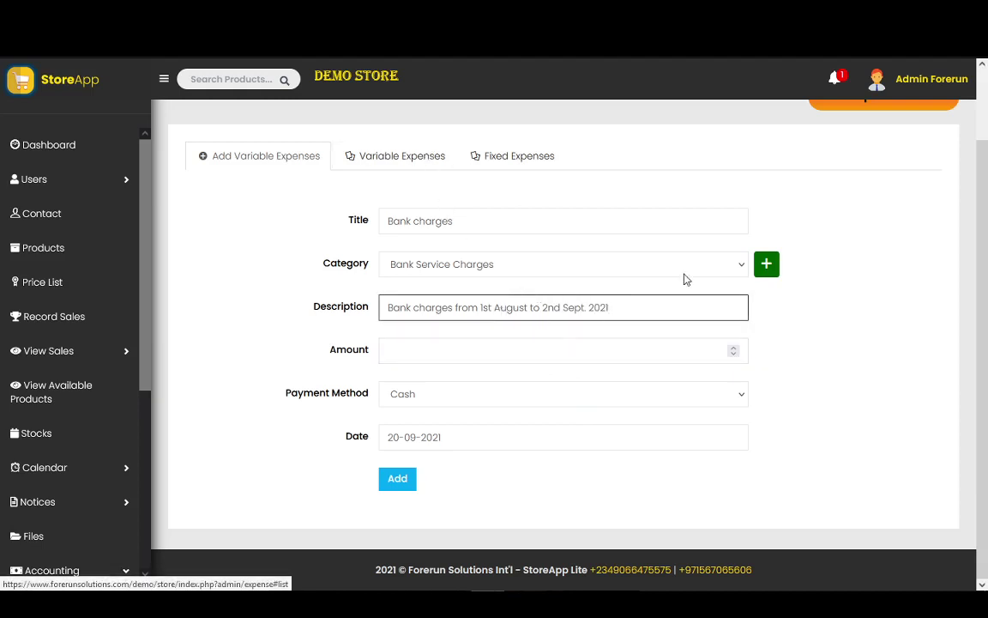
{"action": "left_click_drag", "start_coordinate": [610, 308], "coordinate": [382, 307]}
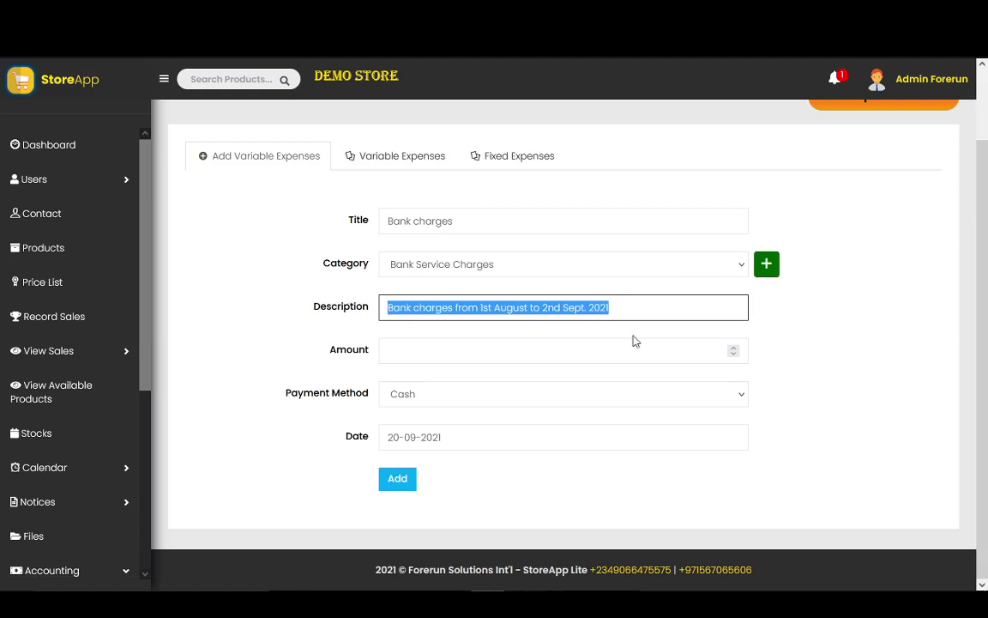
Step: Set the variable expense's amount to 1500 and its payment method to Bank, and look through the category options
{"action": "left_click", "coordinate": [552, 344]}
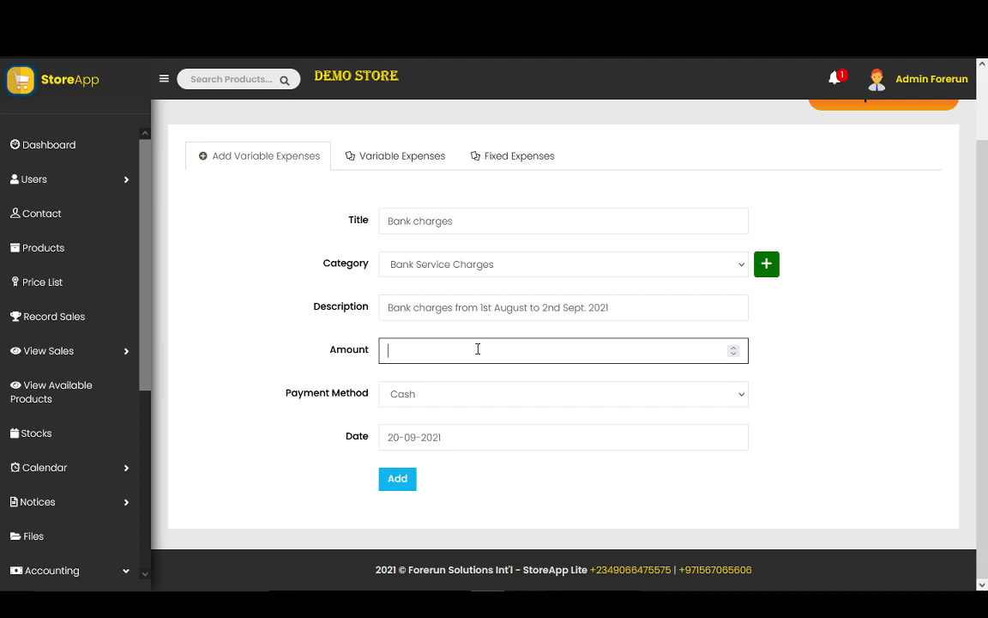
{"action": "type", "text": "1500"}
{"action": "left_click", "coordinate": [483, 439]}
{"action": "left_click", "coordinate": [645, 461]}
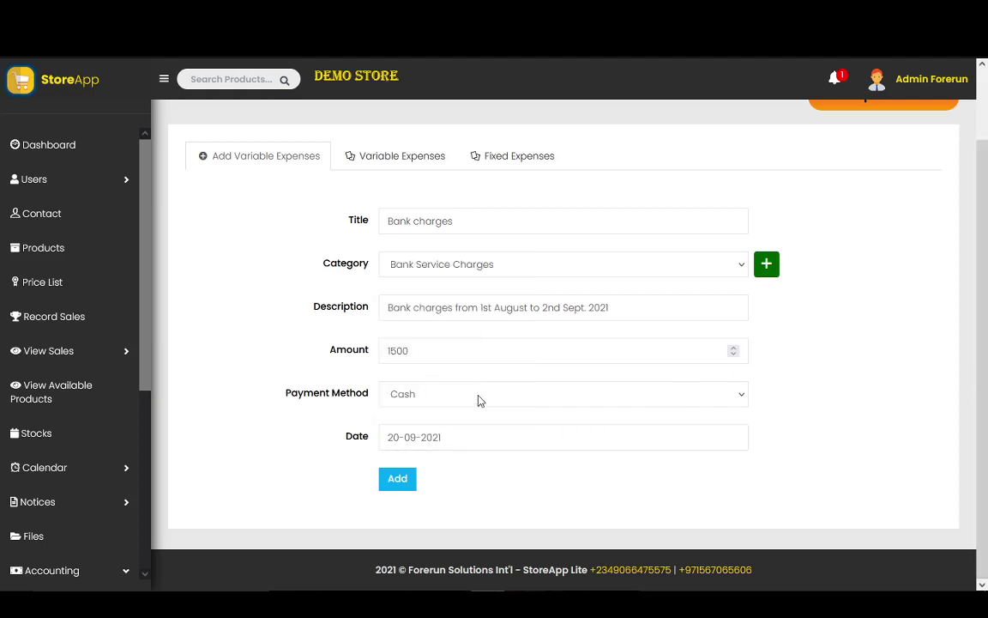
{"action": "left_click", "coordinate": [501, 402]}
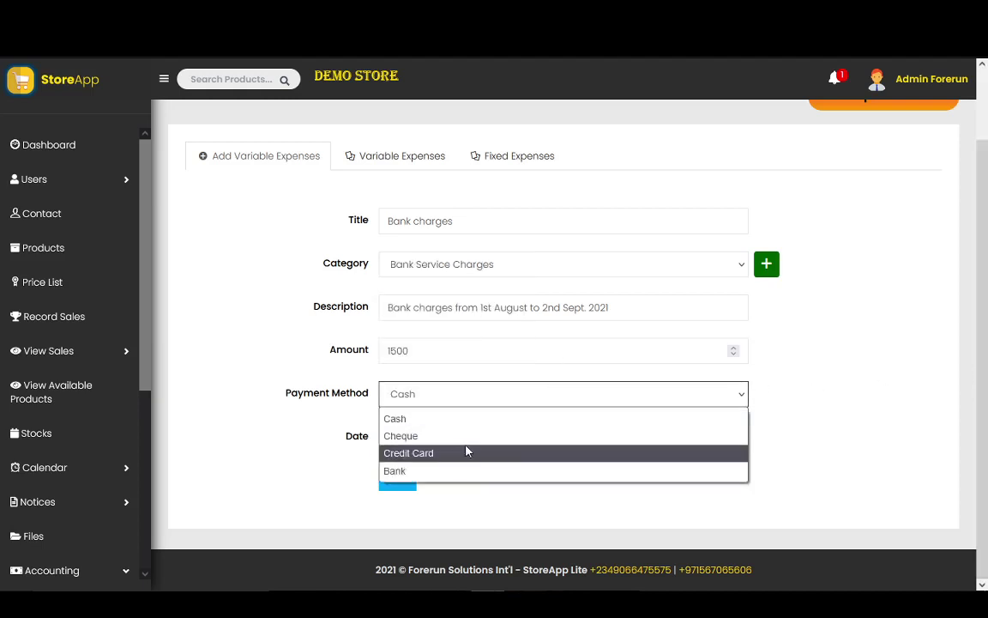
{"action": "left_click", "coordinate": [413, 476]}
{"action": "left_click", "coordinate": [453, 402]}
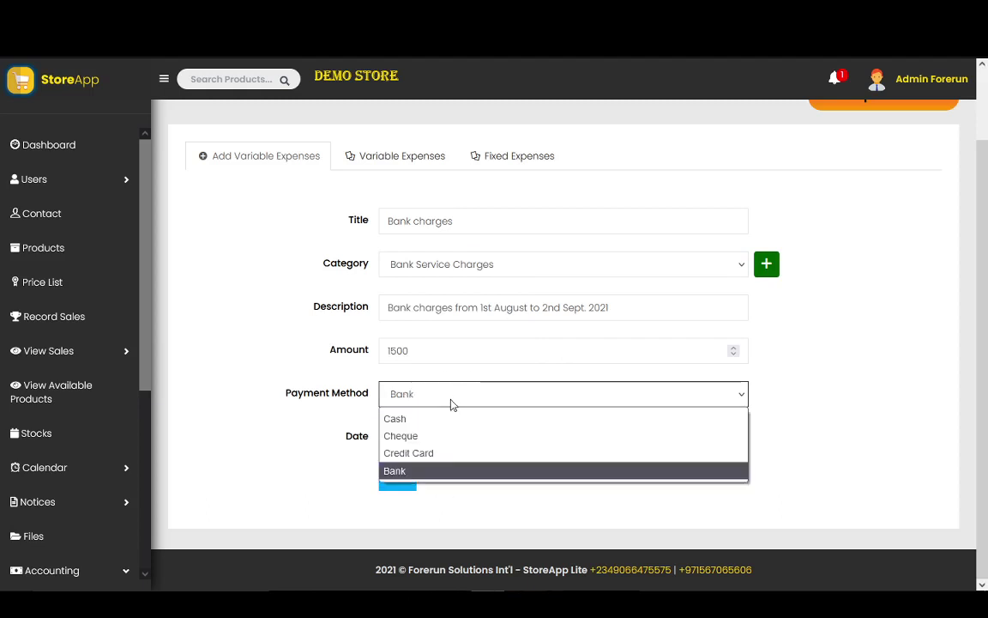
{"action": "left_click", "coordinate": [459, 472]}
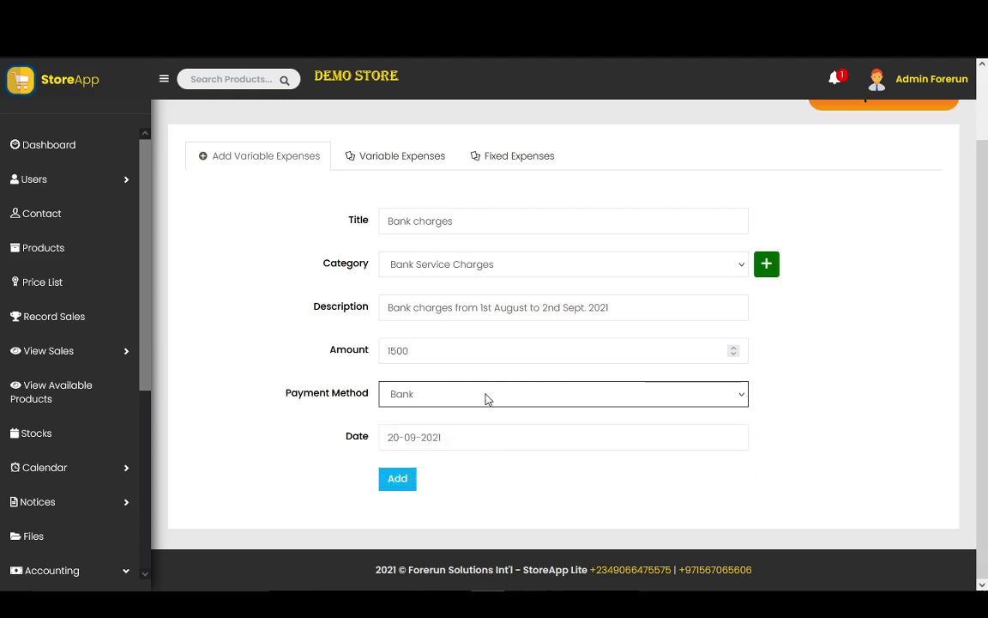
{"action": "left_click", "coordinate": [559, 273]}
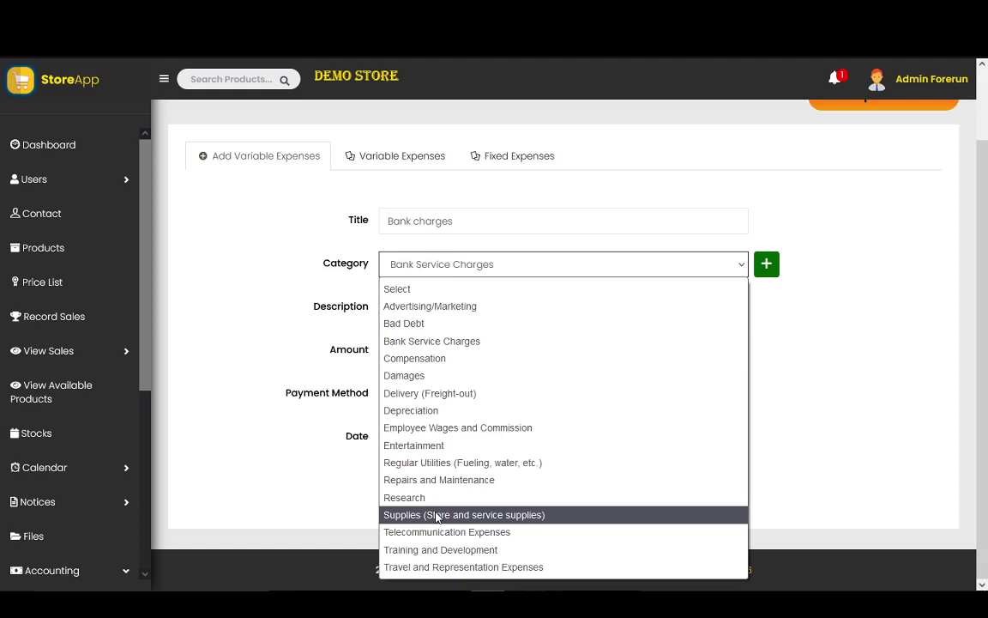
{"action": "left_click", "coordinate": [310, 436]}
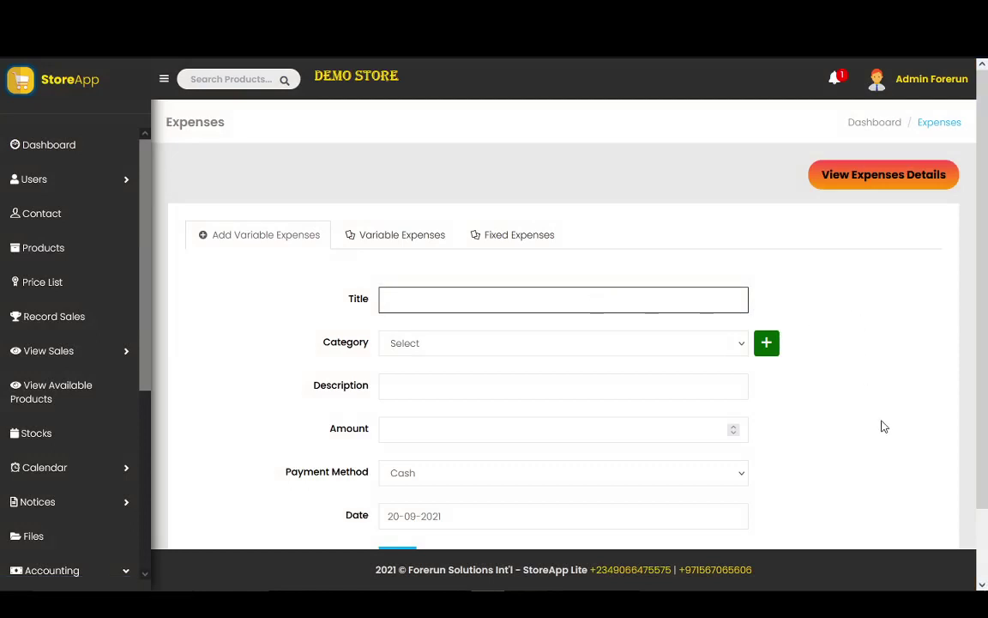
Step: Show the list of 2021 variable expenses and check the actions available for the bank charges entry
{"action": "scroll", "coordinate": [985, 283], "scroll_direction": "down", "scroll_amount": 1}
{"action": "scroll", "coordinate": [985, 283], "scroll_direction": "up", "scroll_amount": 1}
{"action": "scroll", "coordinate": [985, 283], "scroll_direction": "down", "scroll_amount": 1}
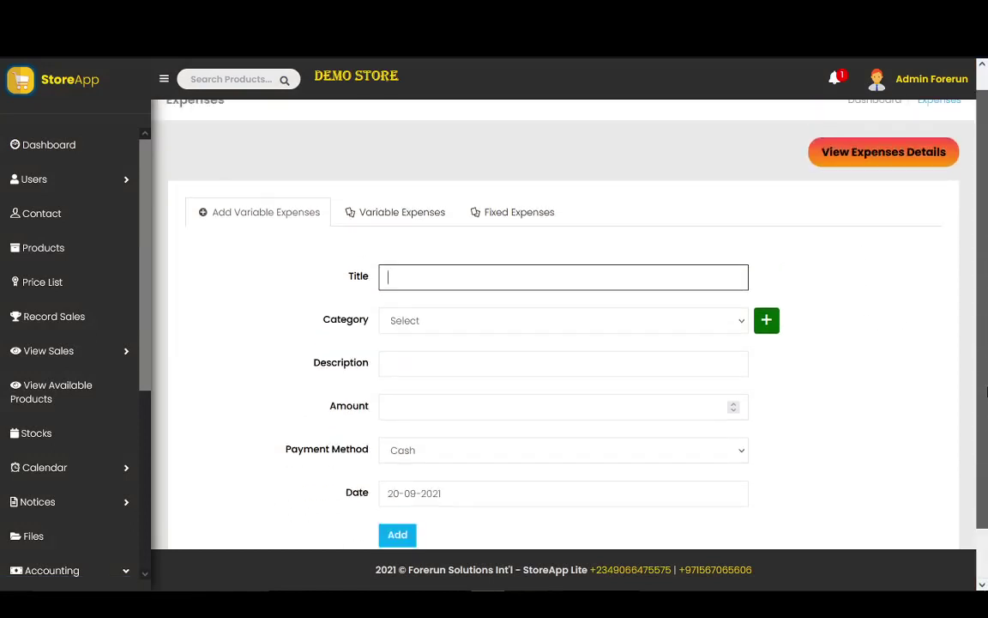
{"action": "scroll", "coordinate": [560, 250], "scroll_direction": "up", "scroll_amount": 1}
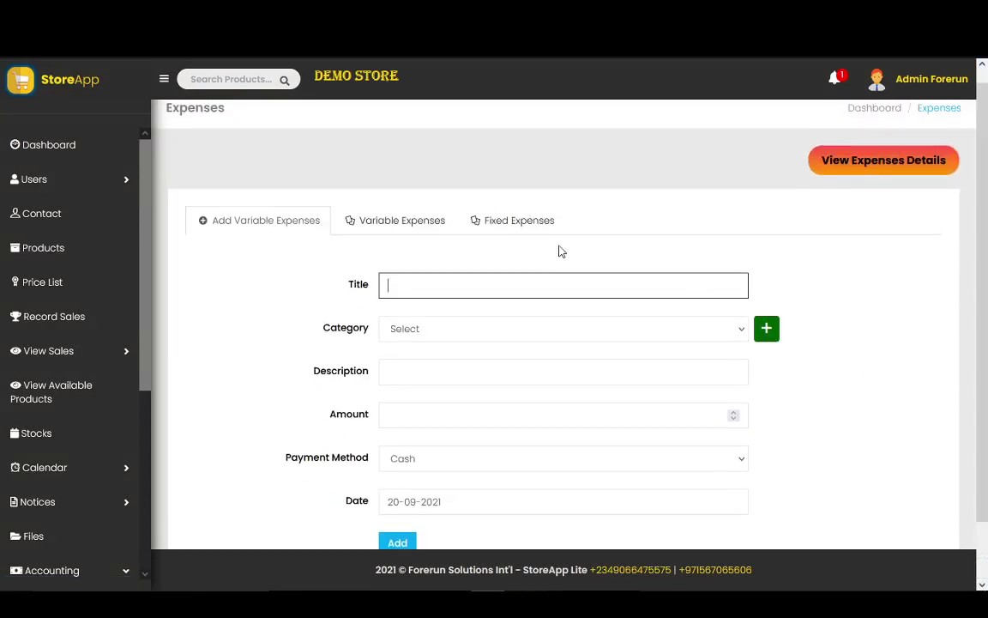
{"action": "left_click", "coordinate": [405, 225]}
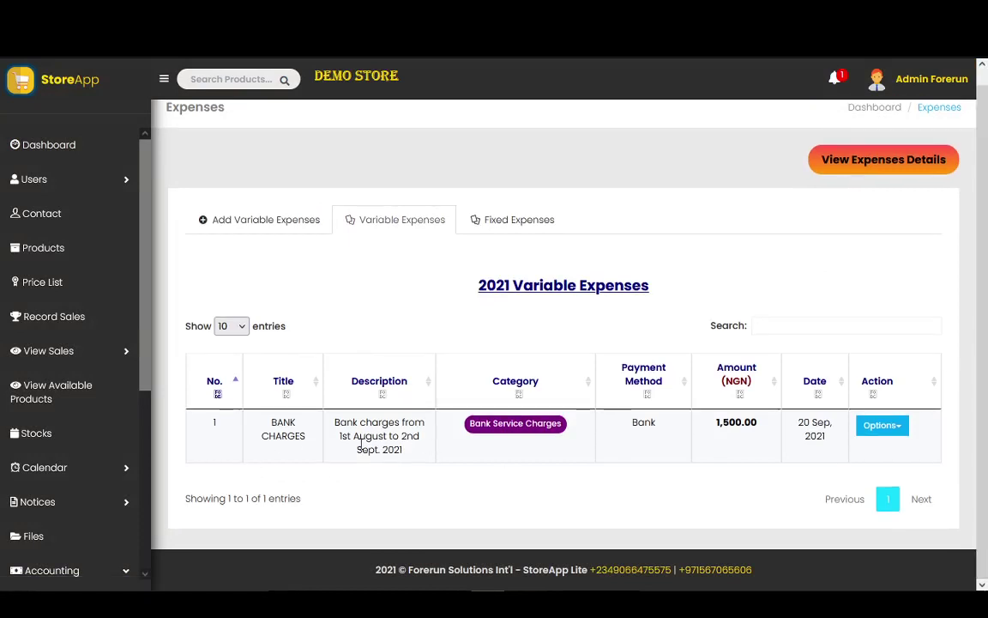
{"action": "left_click", "coordinate": [883, 427]}
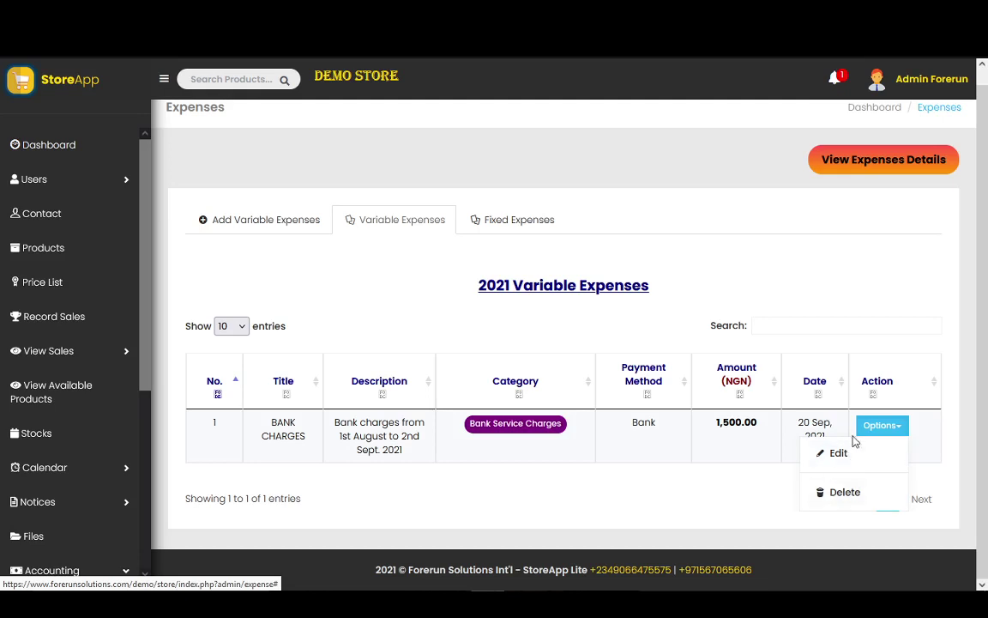
{"action": "key", "text": "Escape"}
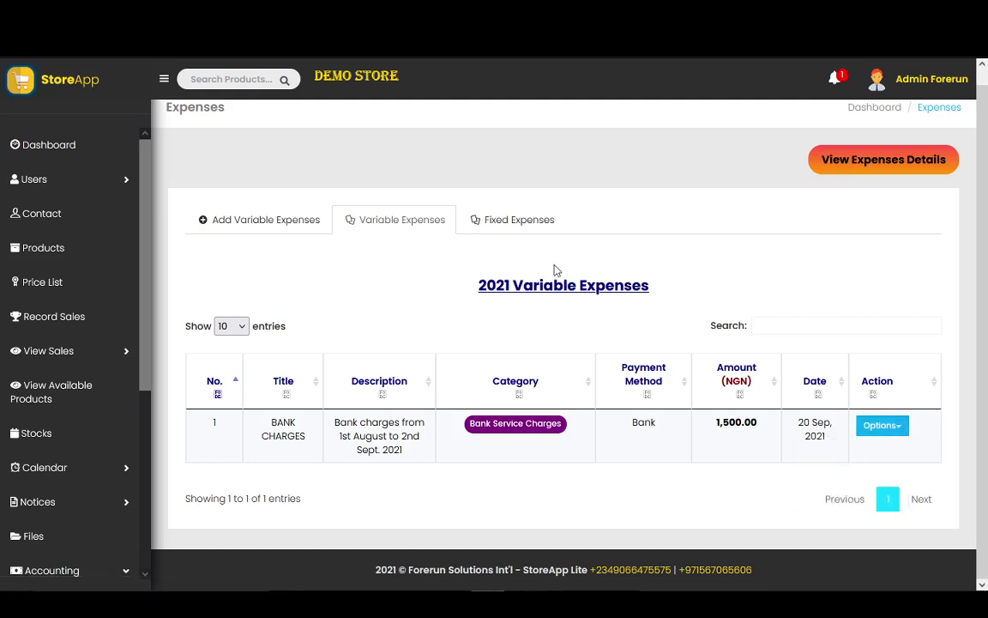
Step: Show the summary of 2021 fixed expenses and review the total amounts for all categories
{"action": "left_click", "coordinate": [517, 219]}
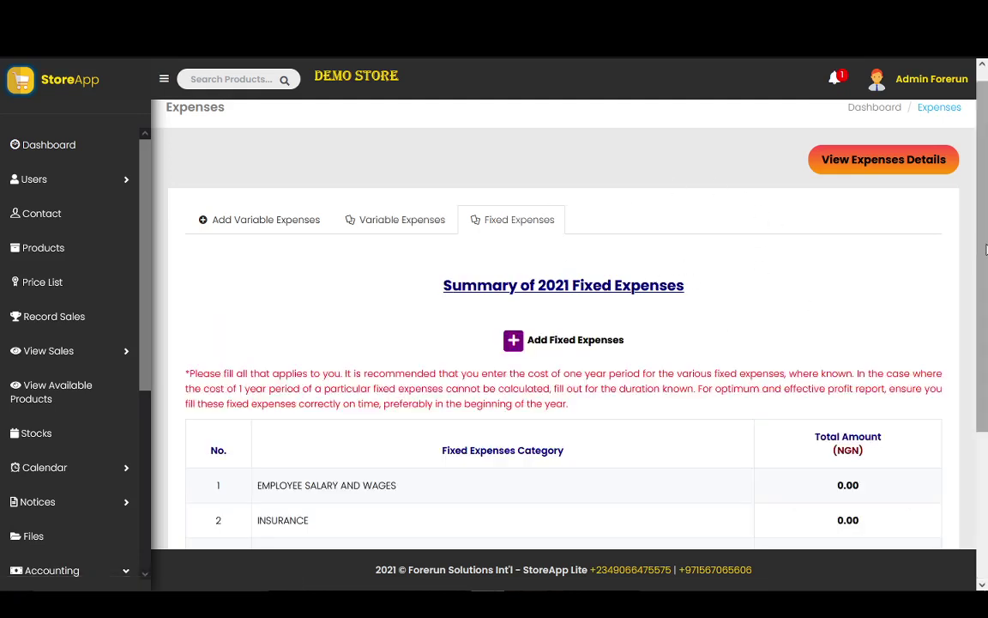
{"action": "scroll", "coordinate": [987, 255], "scroll_direction": "down", "scroll_amount": 4}
{"action": "scroll", "coordinate": [987, 252], "scroll_direction": "up", "scroll_amount": 4}
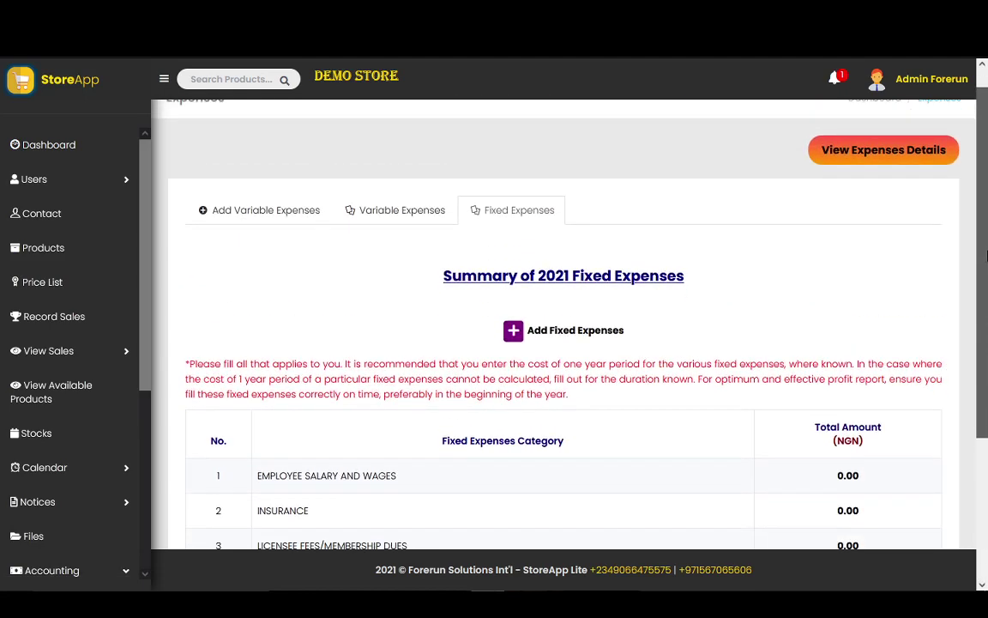
{"action": "left_click_drag", "start_coordinate": [986, 253], "coordinate": [986, 422]}
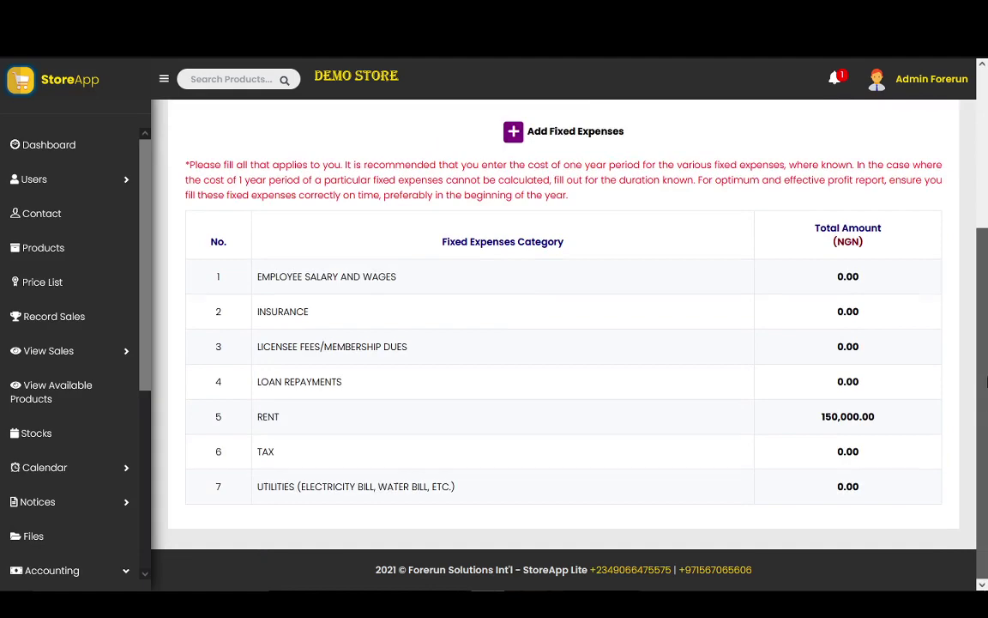
{"action": "mouse_move", "coordinate": [986, 384]}
{"action": "left_mouse_down"}
{"action": "mouse_move", "coordinate": [987, 257]}
{"action": "mouse_move", "coordinate": [987, 384]}
{"action": "left_mouse_up"}
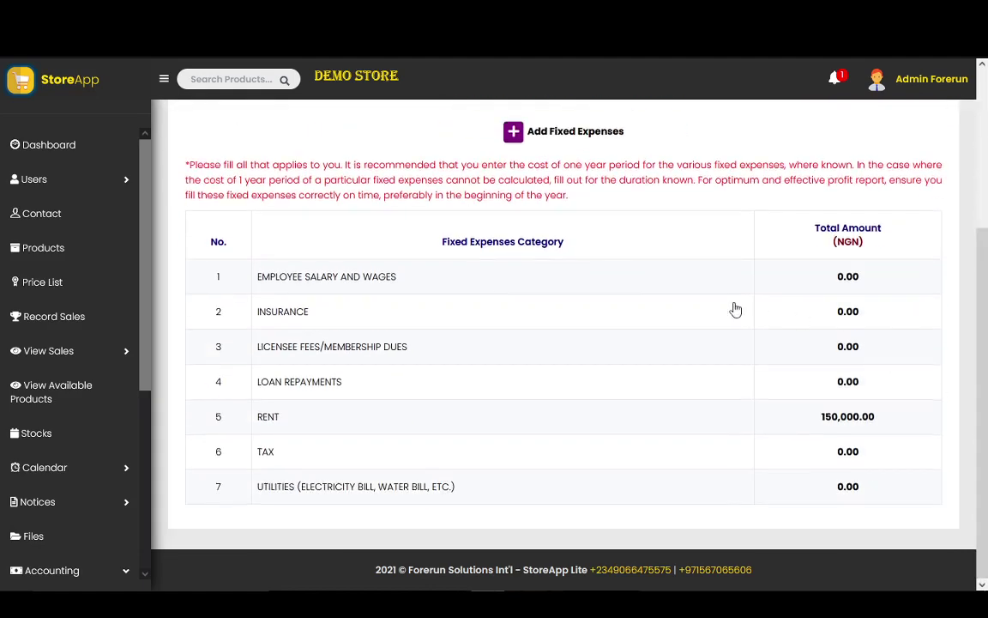